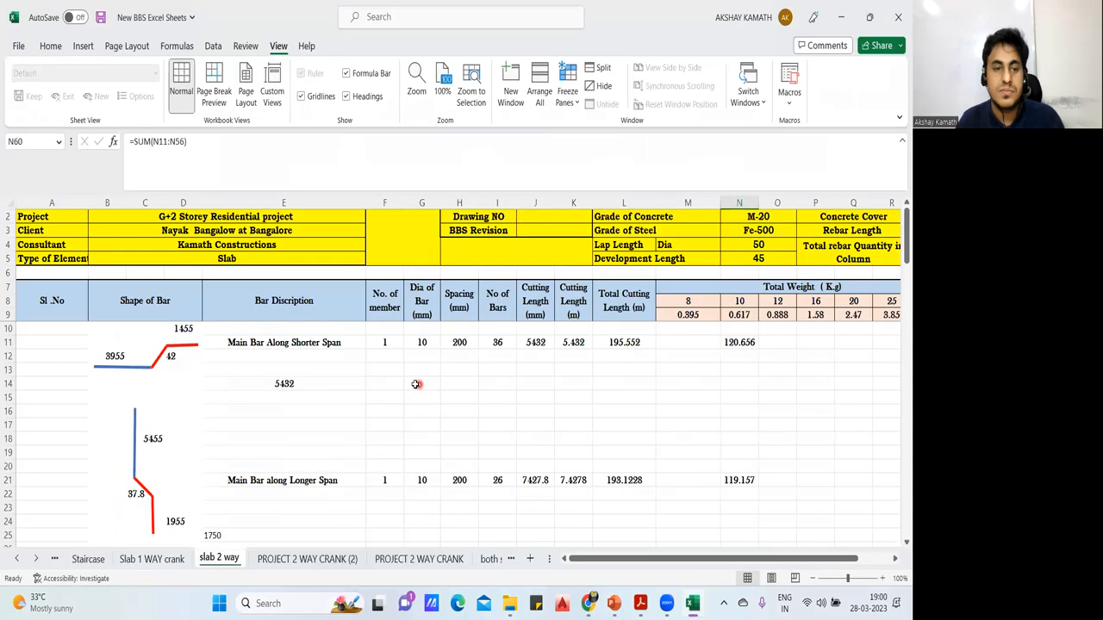
Paste the copied slab plan picture onto the slab 2 way sheet at cell H15 and shift it up over the table.
click(415, 388)
click(473, 397)
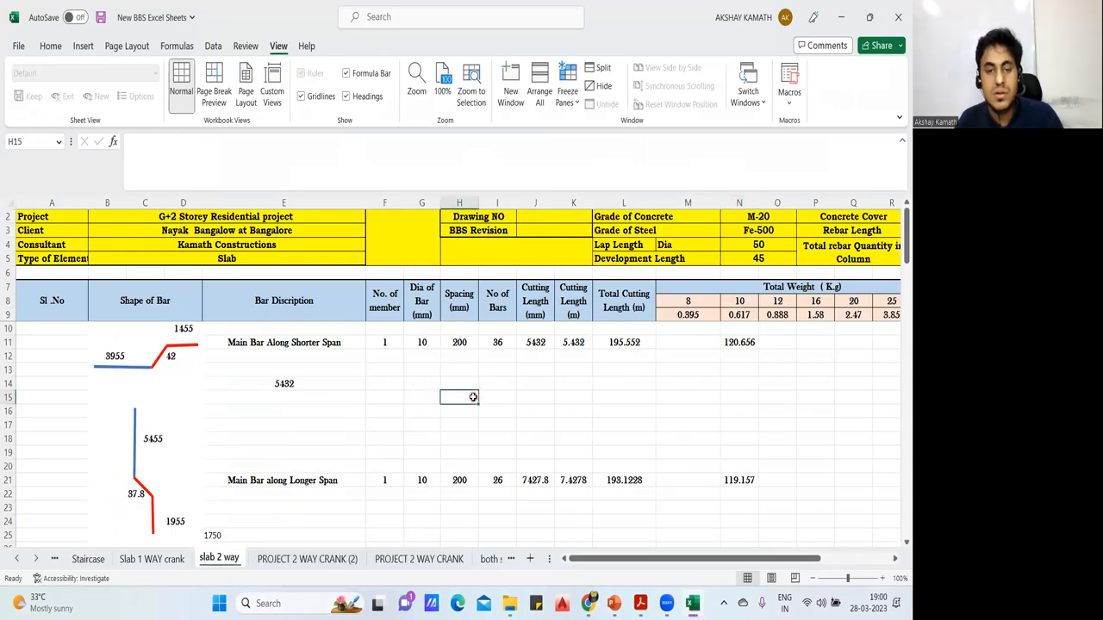
key(ctrl+v)
mouse_move(526, 448)
mouse_down()
mouse_move(478, 413)
mouse_move(465, 259)
mouse_up()
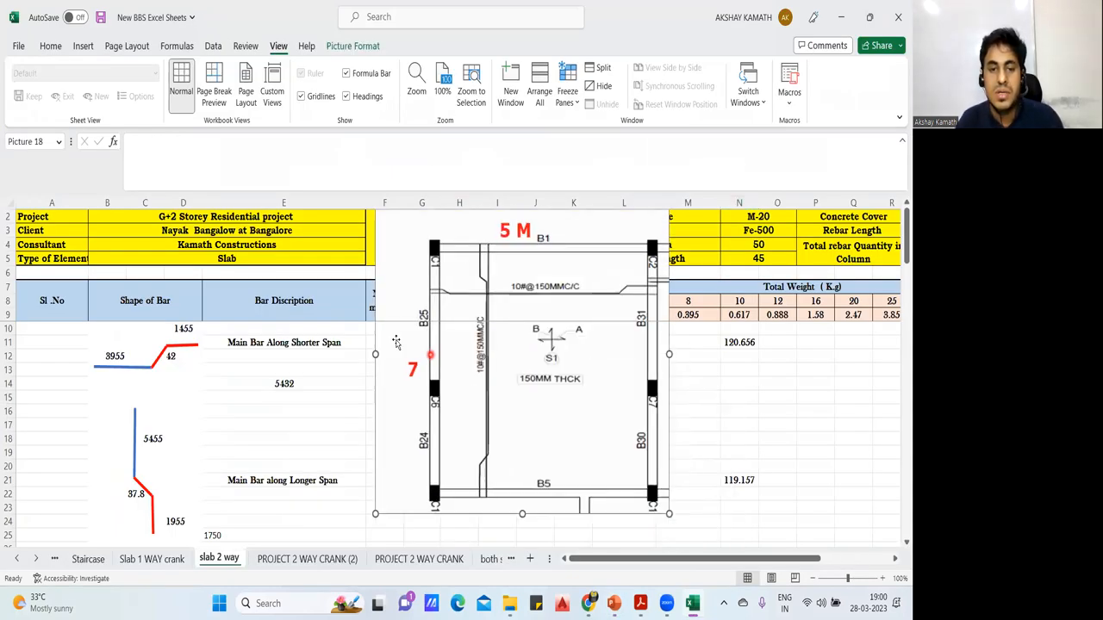
Shrink the slab plan picture and place it beside the bar shape sketches, between the shorter-span and longer-span rows.
drag(376, 353, 453, 353)
drag(567, 217, 558, 355)
drag(635, 411, 624, 411)
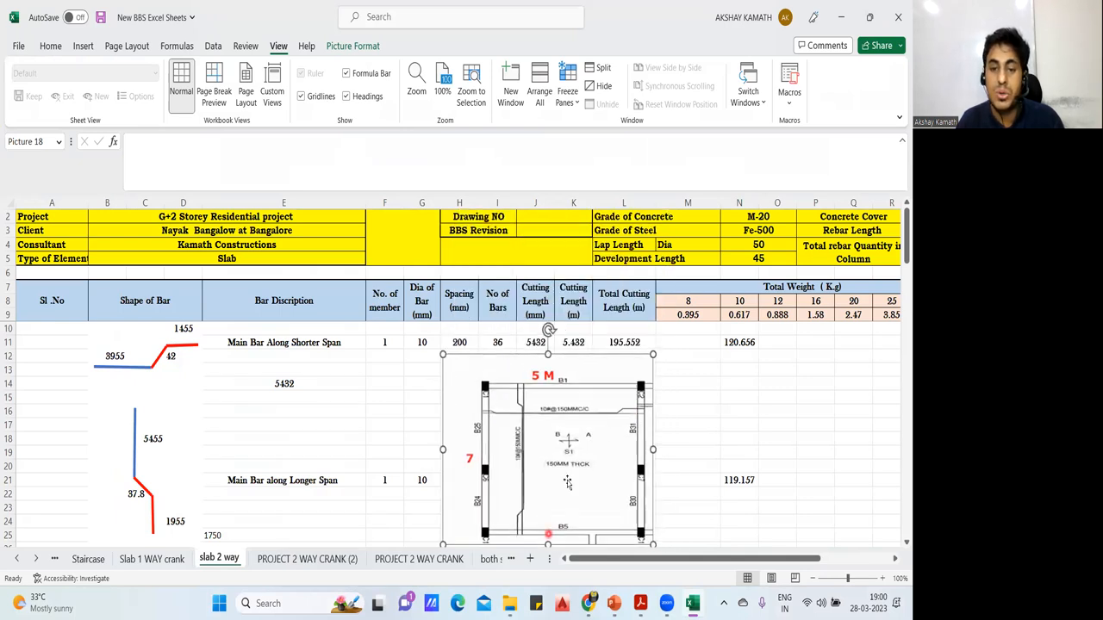
drag(548, 549, 543, 505)
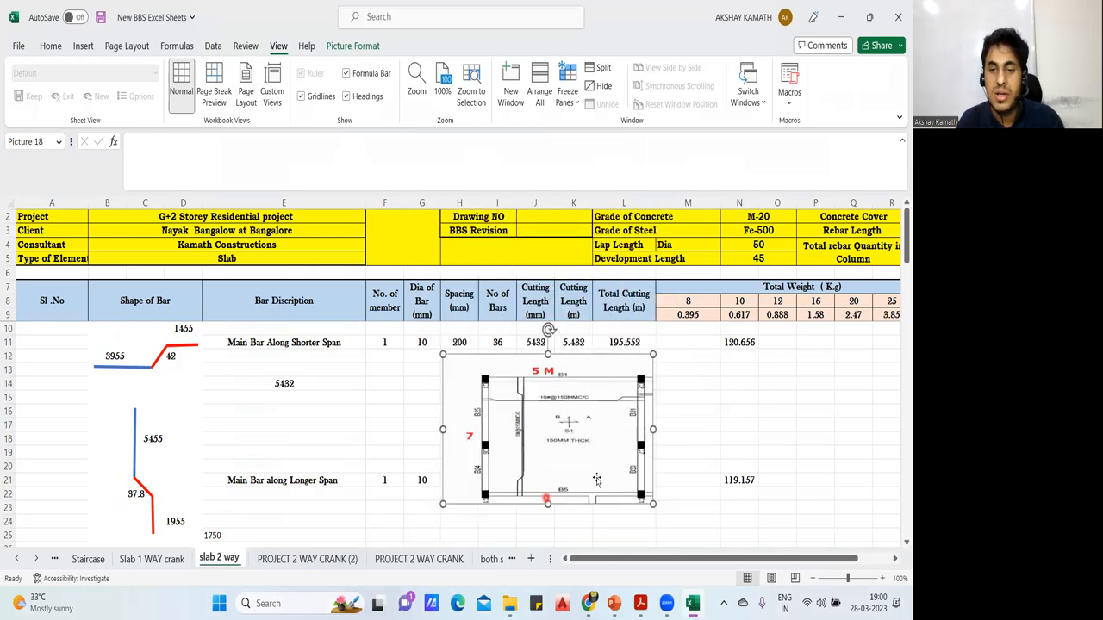
drag(652, 429, 636, 429)
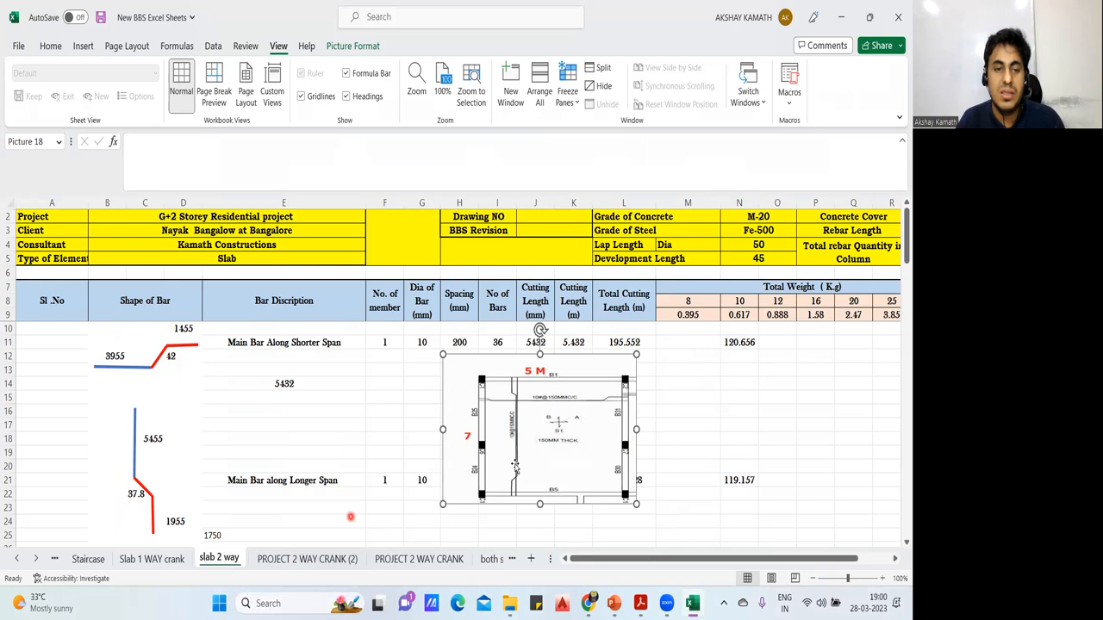
drag(553, 451, 419, 442)
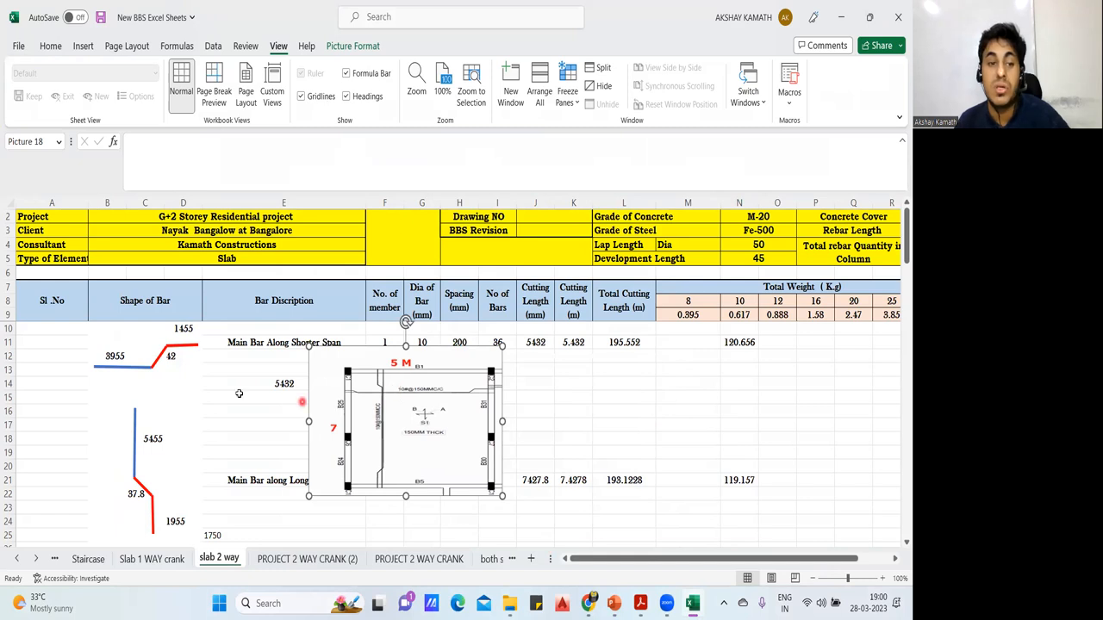
Inspect the cell contents behind the shorter-span bar's straight length in B12 and its crank length in D12.
click(119, 359)
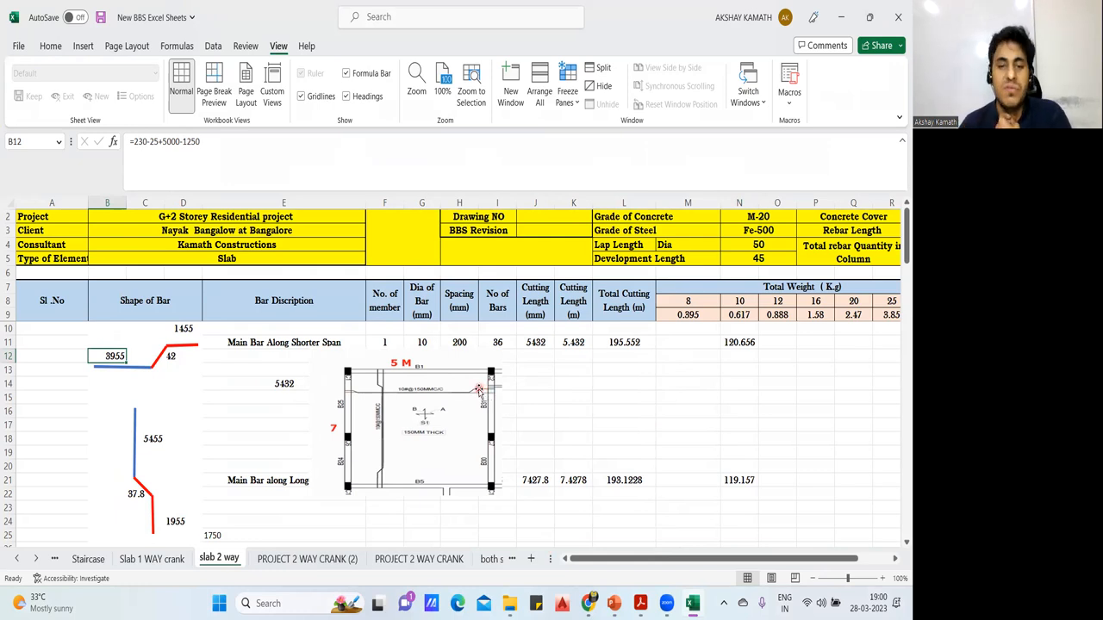
click(112, 380)
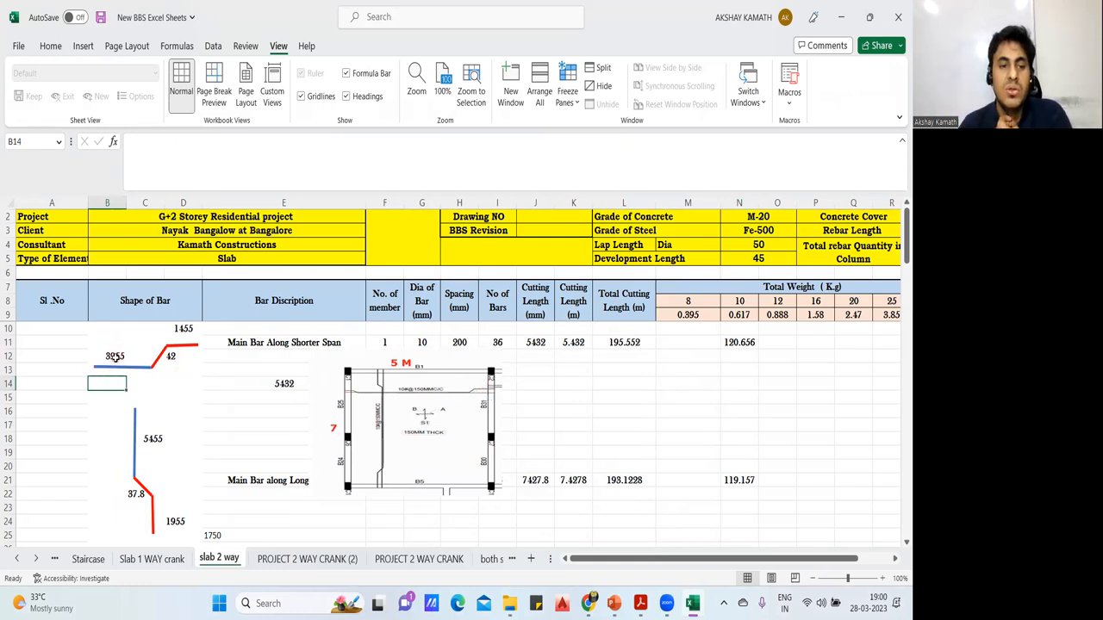
click(115, 356)
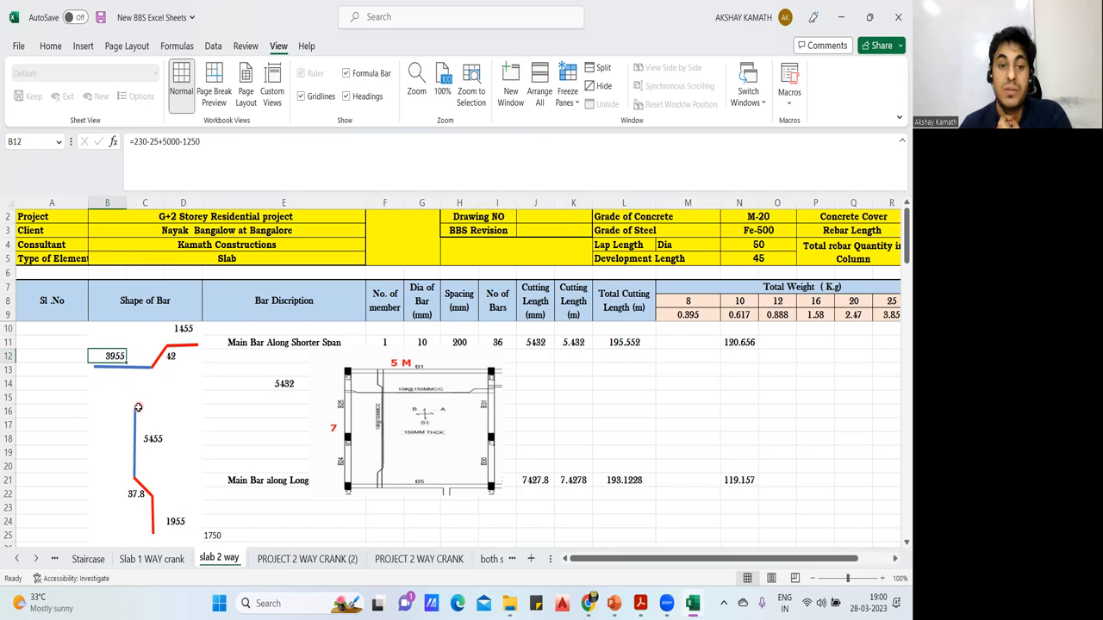
click(170, 356)
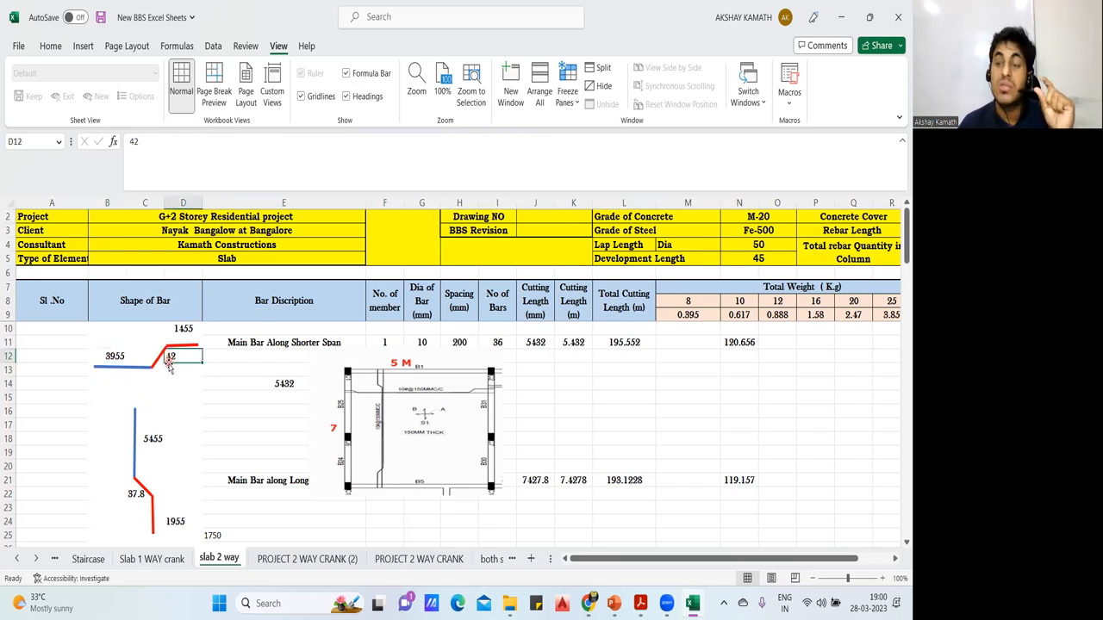
Switch to SLAB DETAIL.pdf in Acrobat Reader to examine the slab layout and roof slab details, and return to the Excel workbook.
click(640, 604)
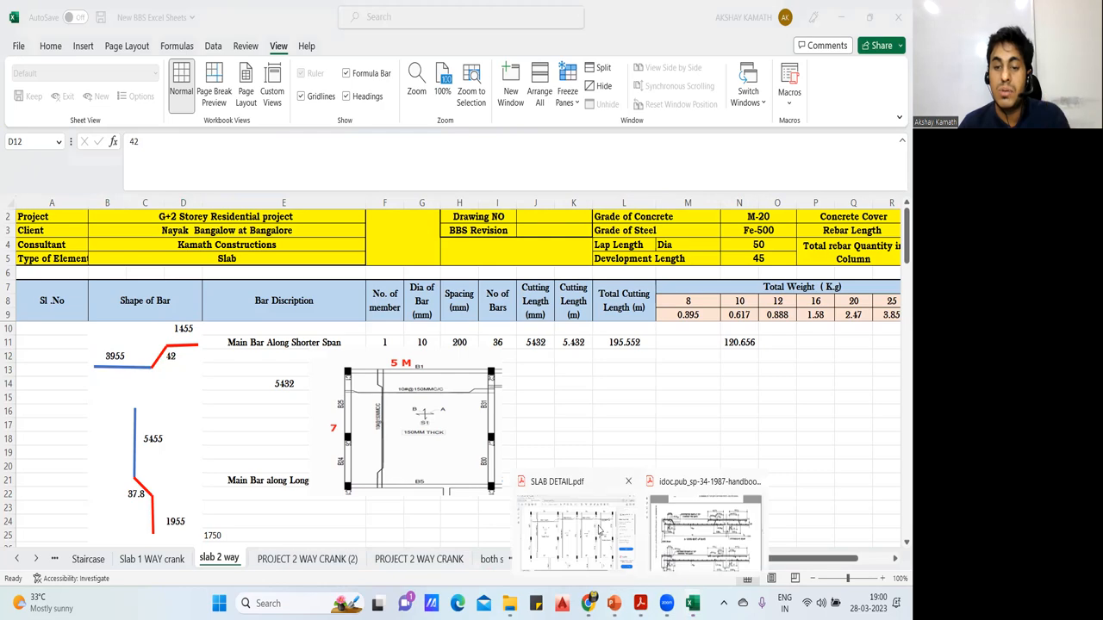
click(601, 531)
scroll(598, 525, down, 3)
scroll(299, 175, up, 4)
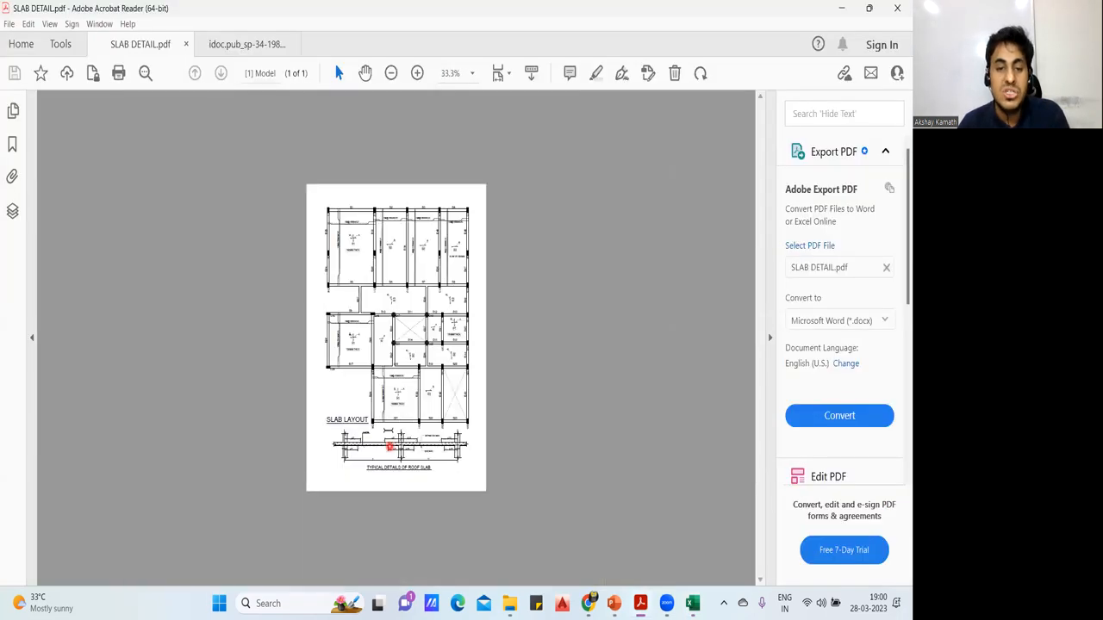
scroll(299, 175, up, 2)
scroll(271, 178, up, 3)
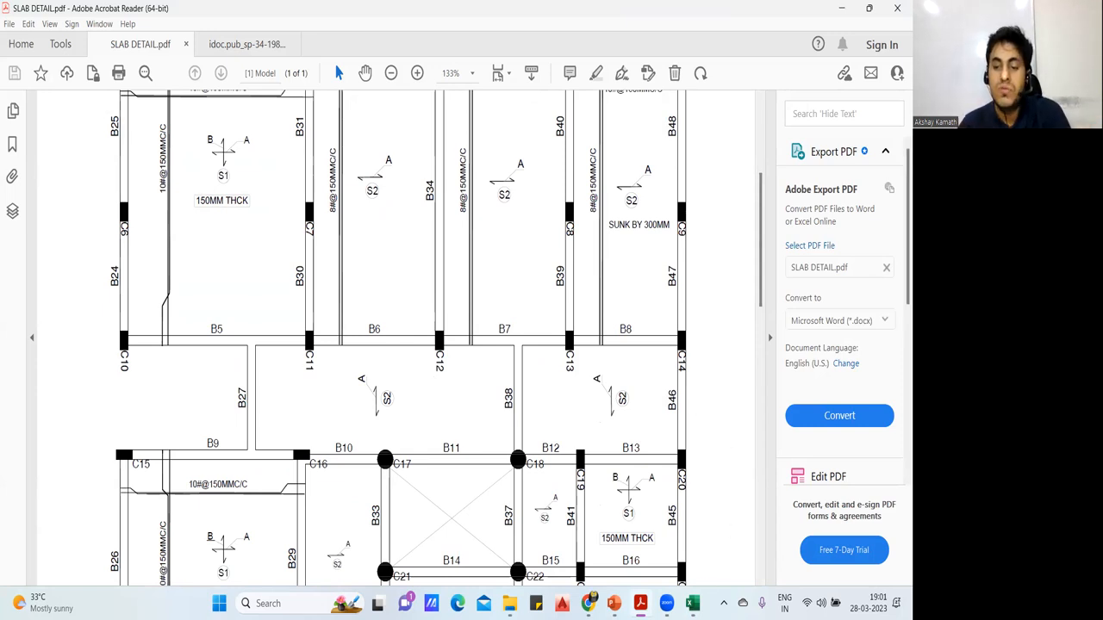
mouse_move(692, 603)
click(696, 549)
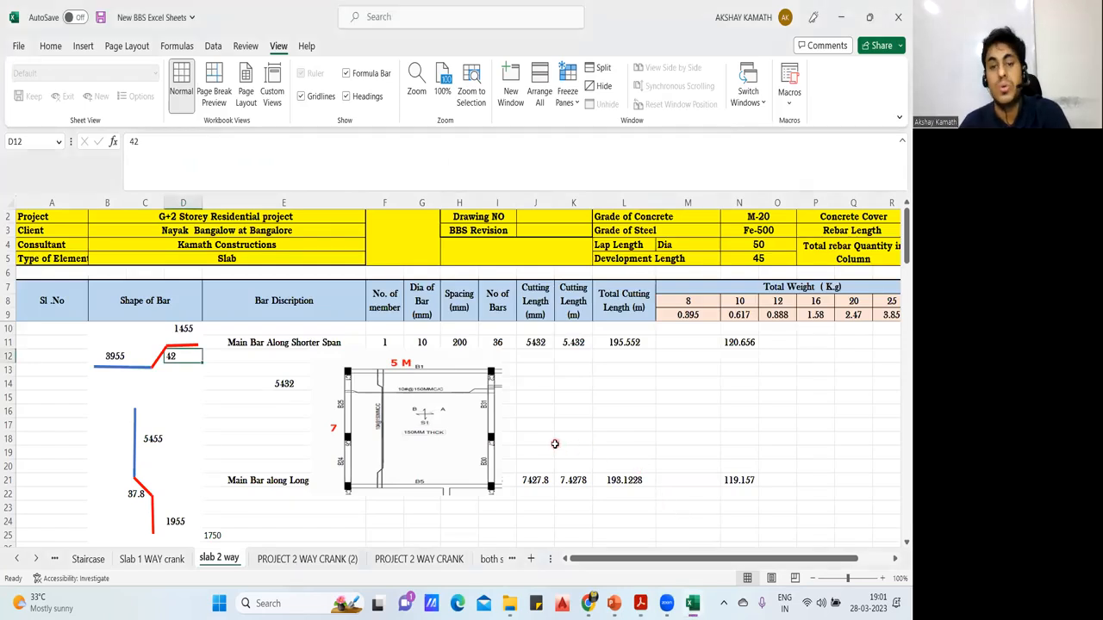
Move the slab plan picture clear of the bar descriptions and review the shorter-span bar's crank and top lengths in D12 and D10.
click(429, 421)
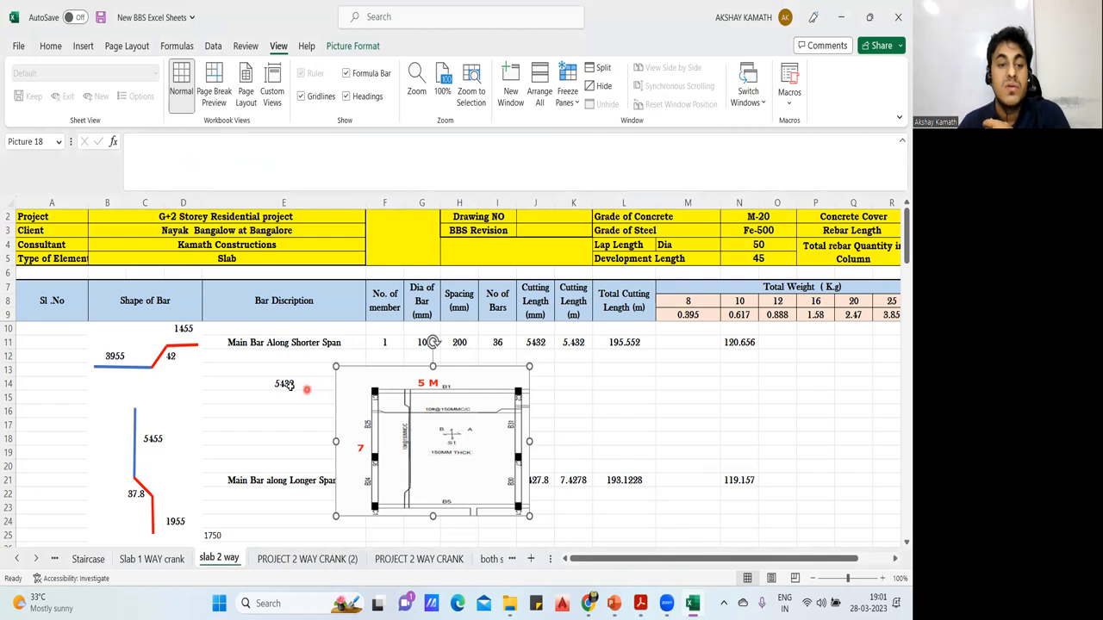
click(173, 357)
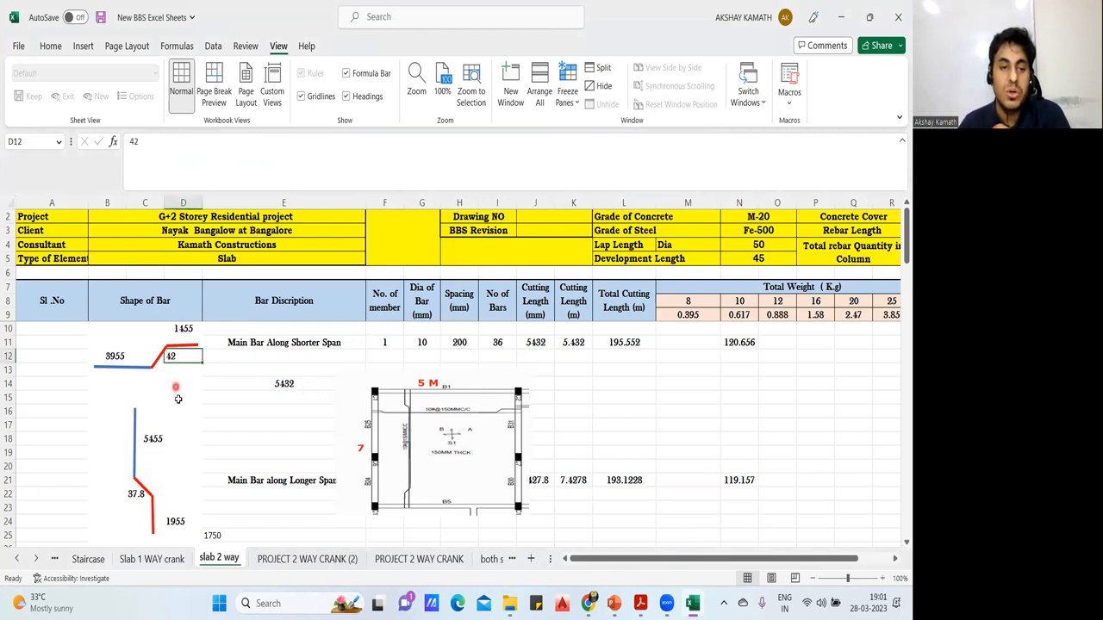
click(188, 329)
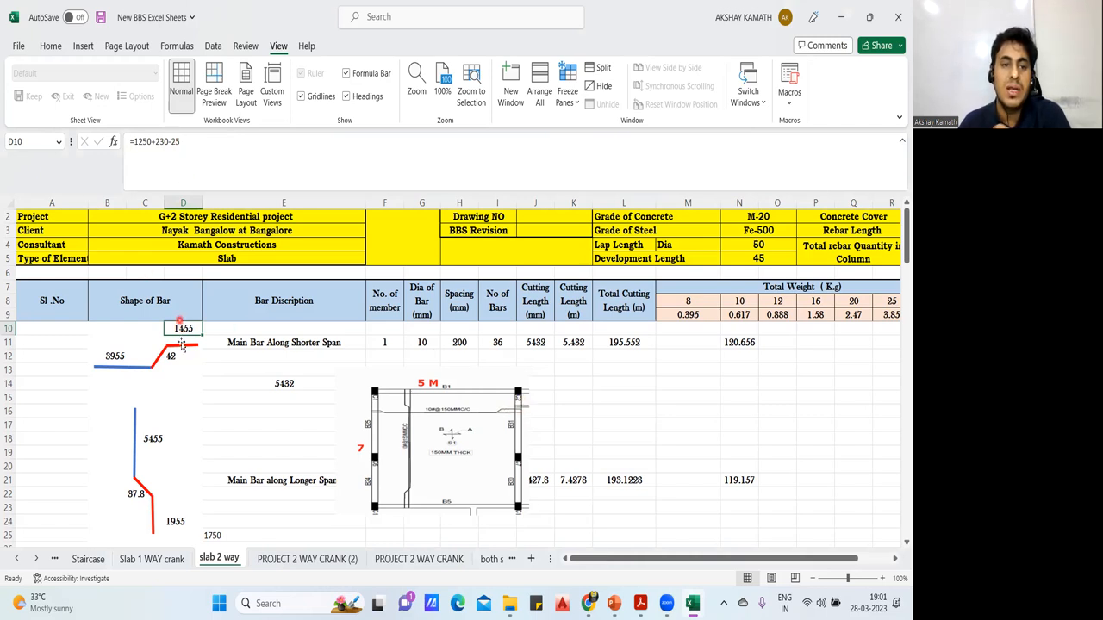
click(216, 386)
click(257, 345)
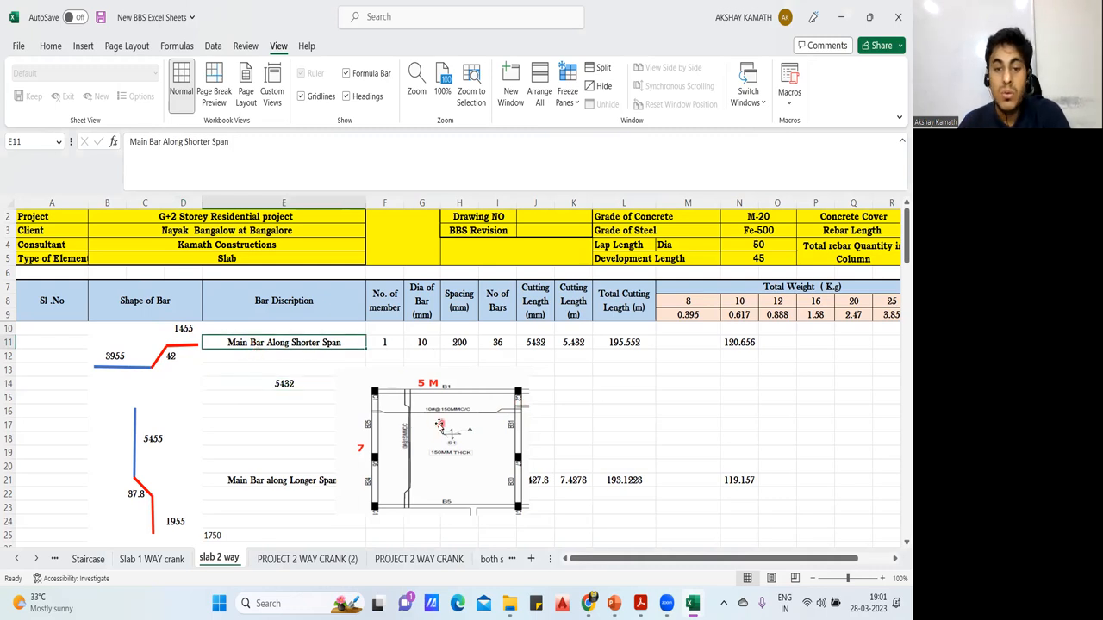
Enlarge the slab plan picture so its bar labels are readable, and place it below the shorter-span row.
click(436, 427)
drag(433, 366, 428, 307)
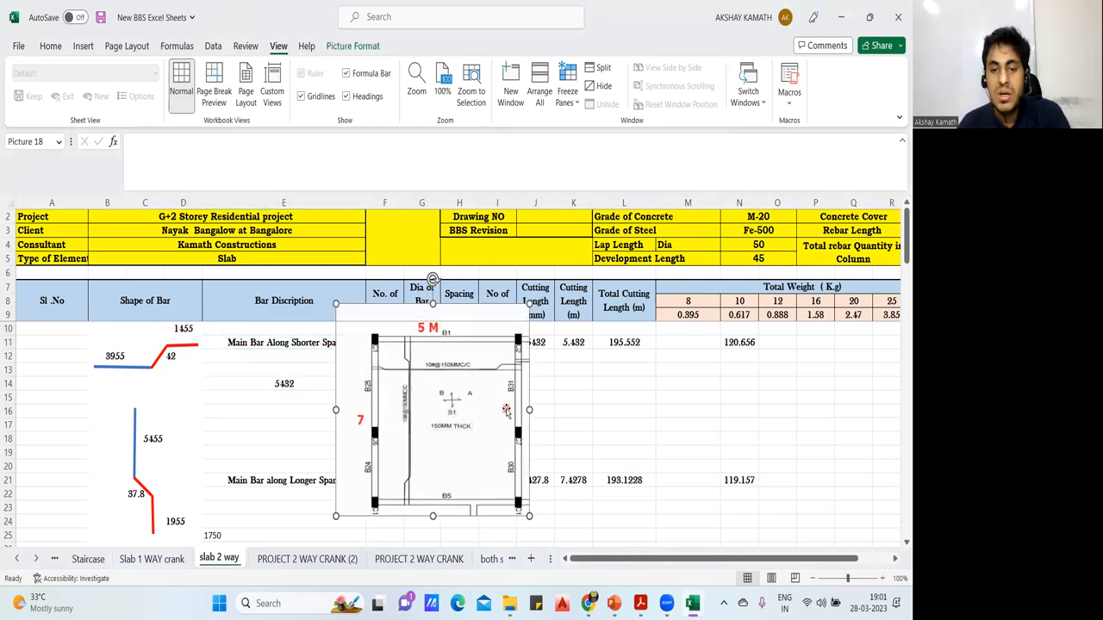
drag(529, 412, 610, 412)
drag(494, 380, 501, 431)
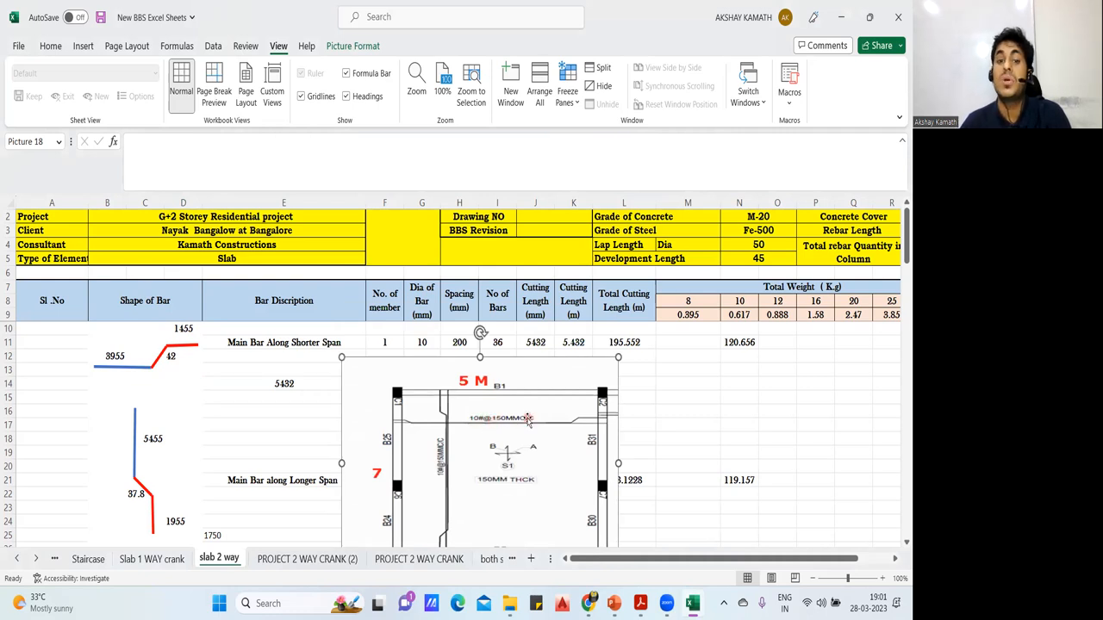
click(422, 346)
drag(436, 382, 436, 390)
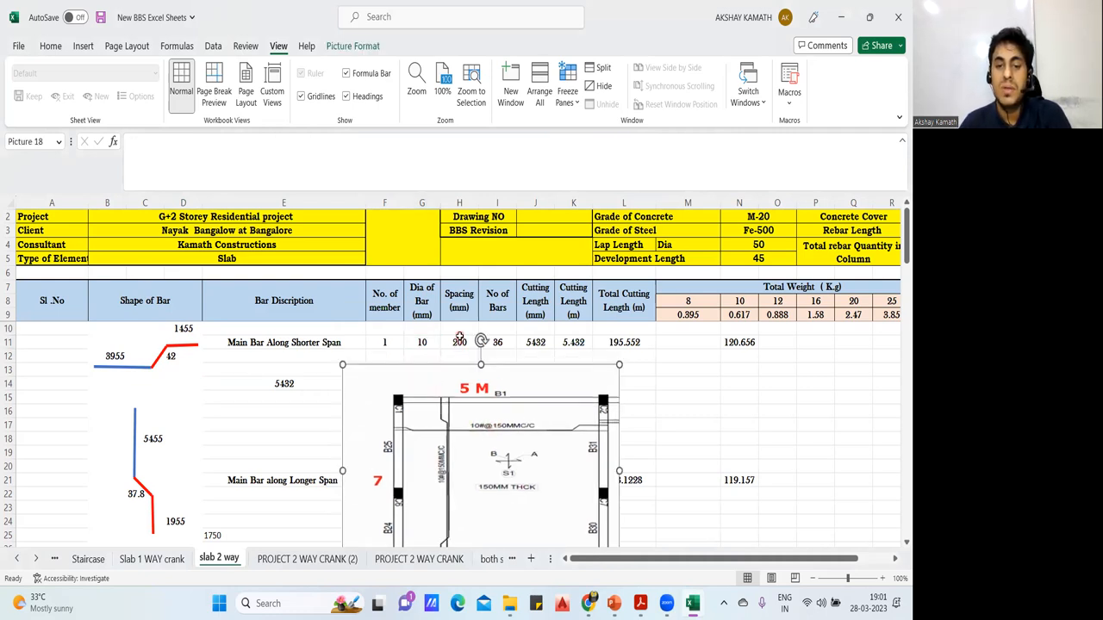
click(458, 337)
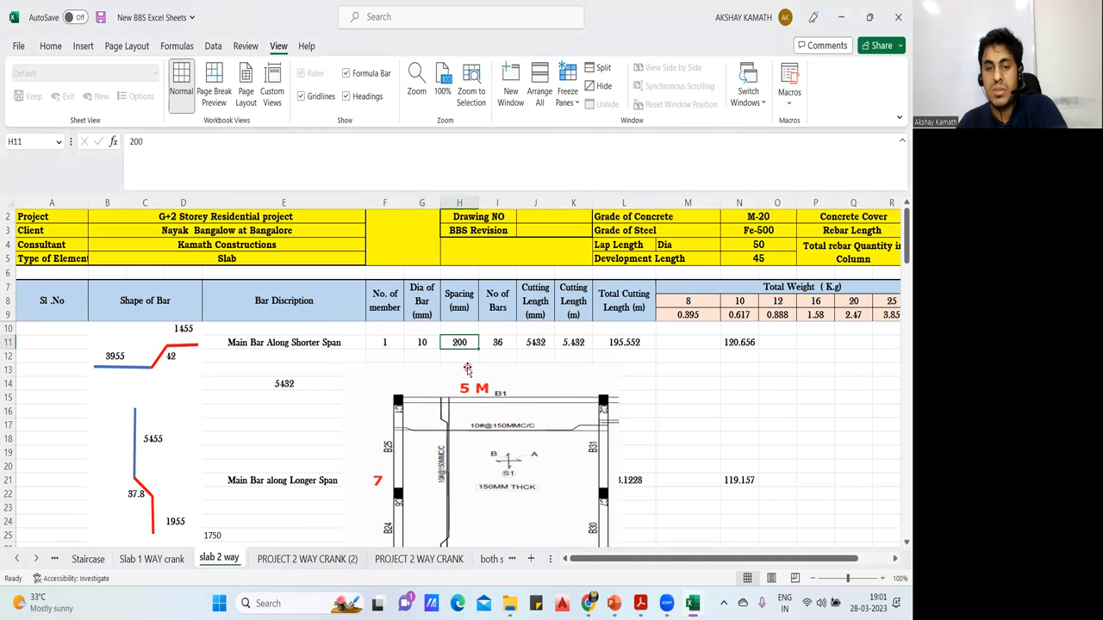
text(150)
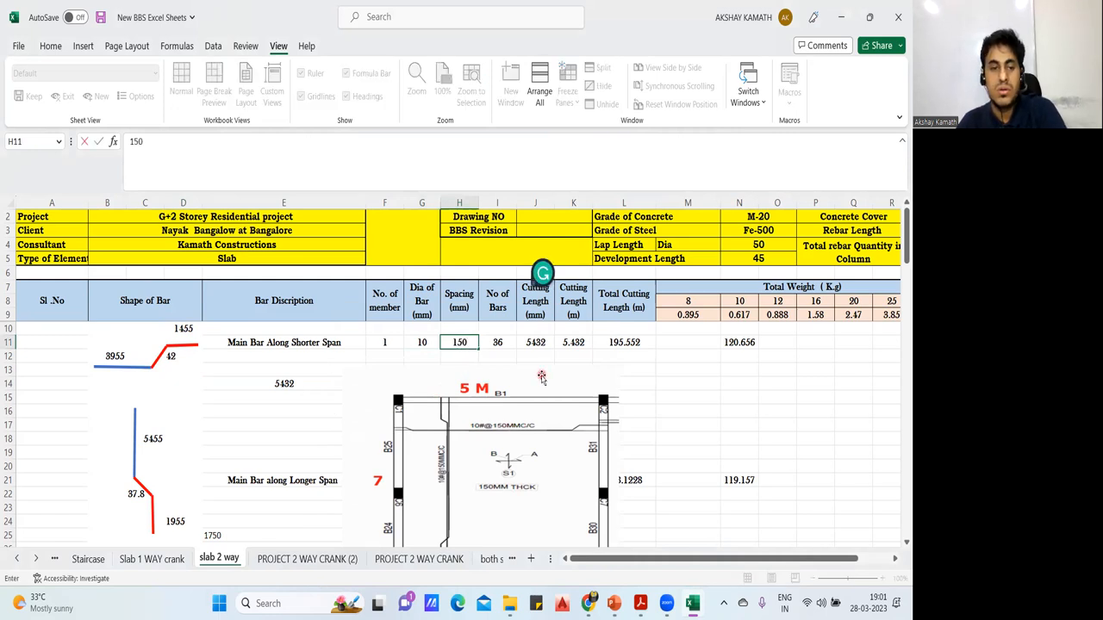
key(Escape)
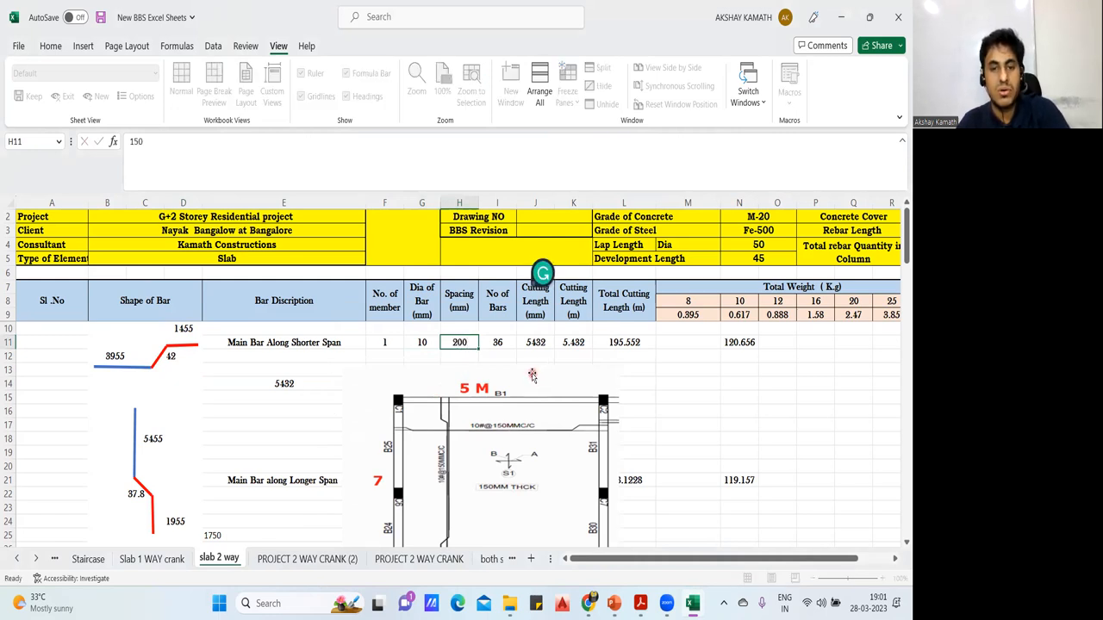
text(`)
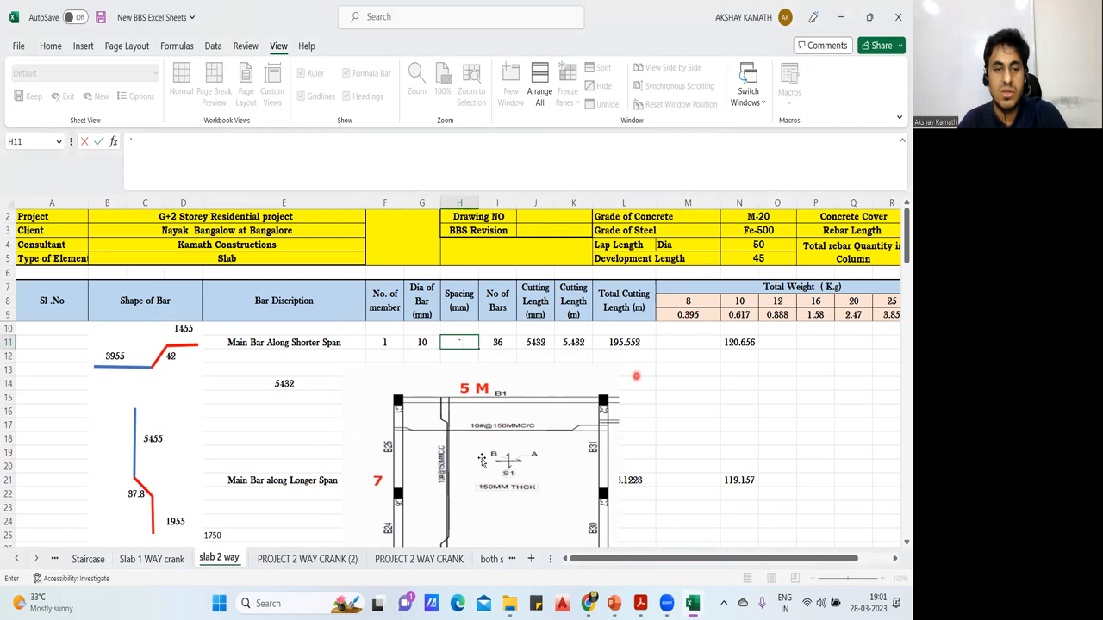
Open the PROJECT 2 WAY CRANK (2) sheet and move its slab plan picture closer to the bar descriptions.
click(280, 558)
click(451, 431)
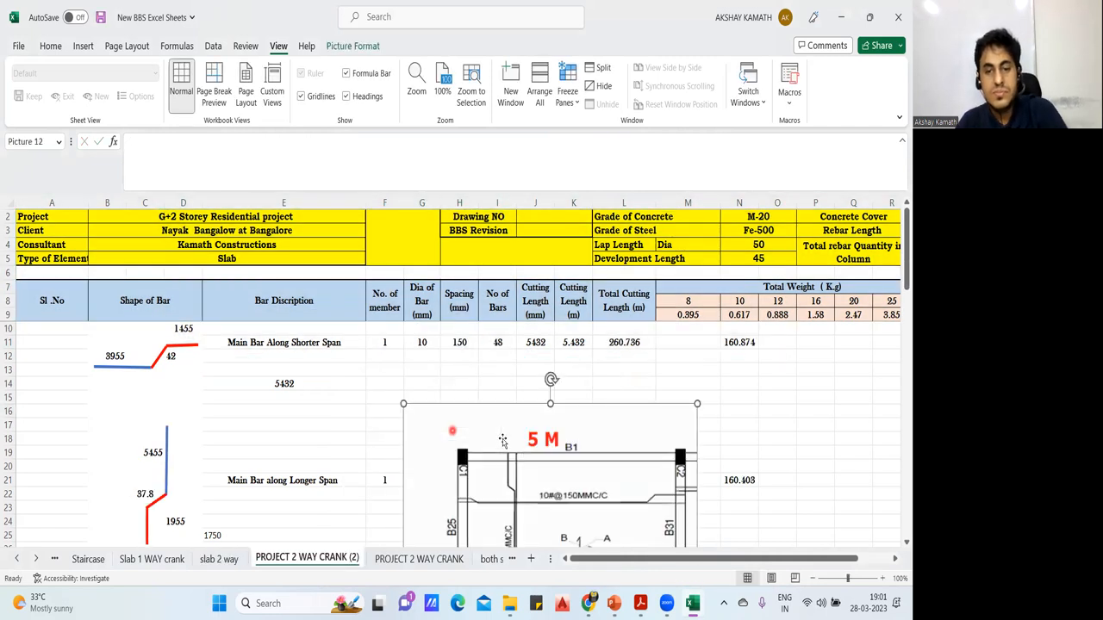
drag(502, 442, 410, 455)
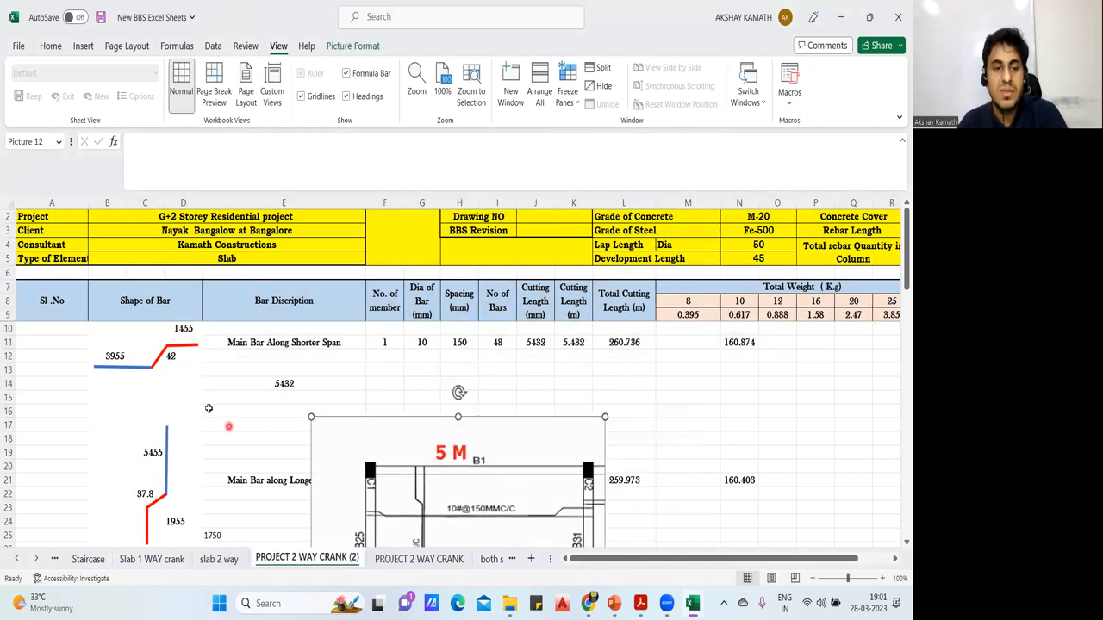
Paste the slab plan picture onto the PROJECT 2 WAY CRANK sheet and place it below the first shorter-span crank bar row.
click(422, 559)
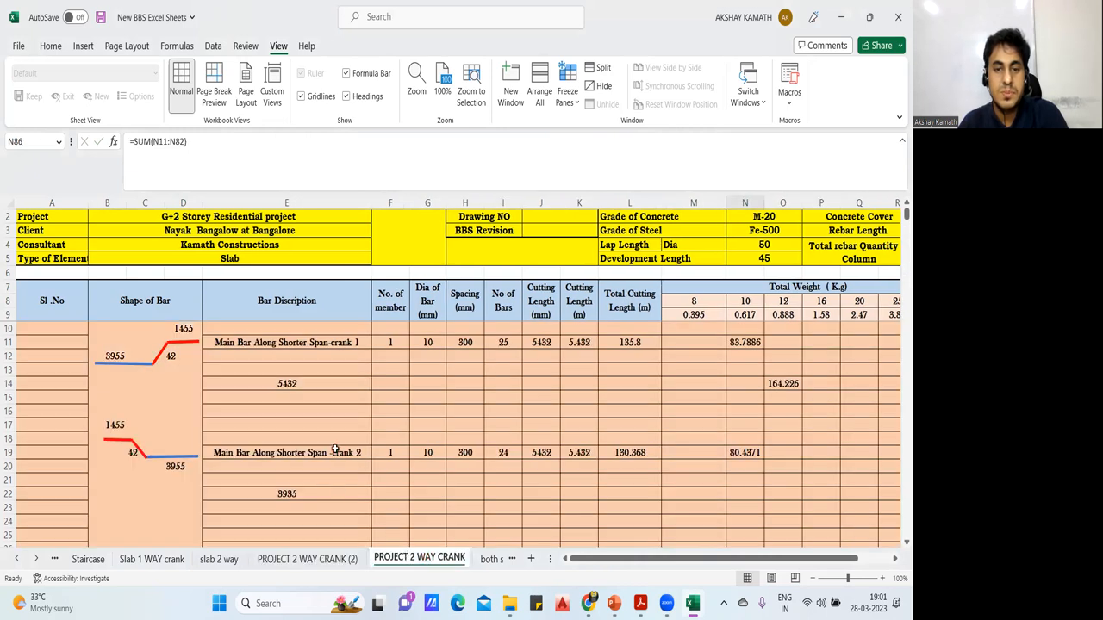
click(364, 396)
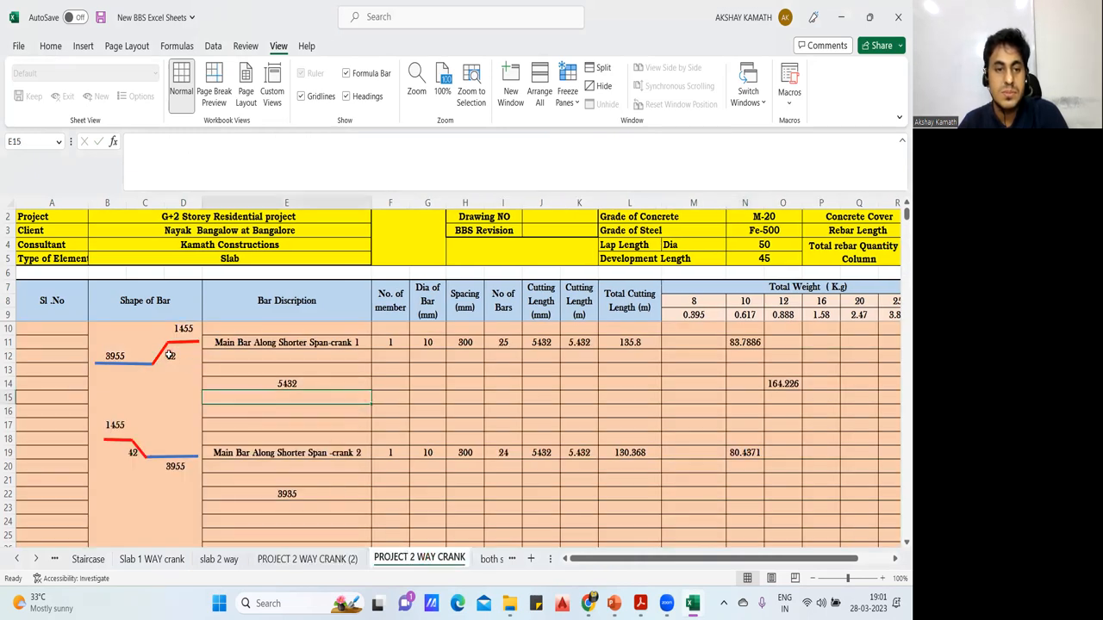
click(170, 355)
ctrl+click(383, 424)
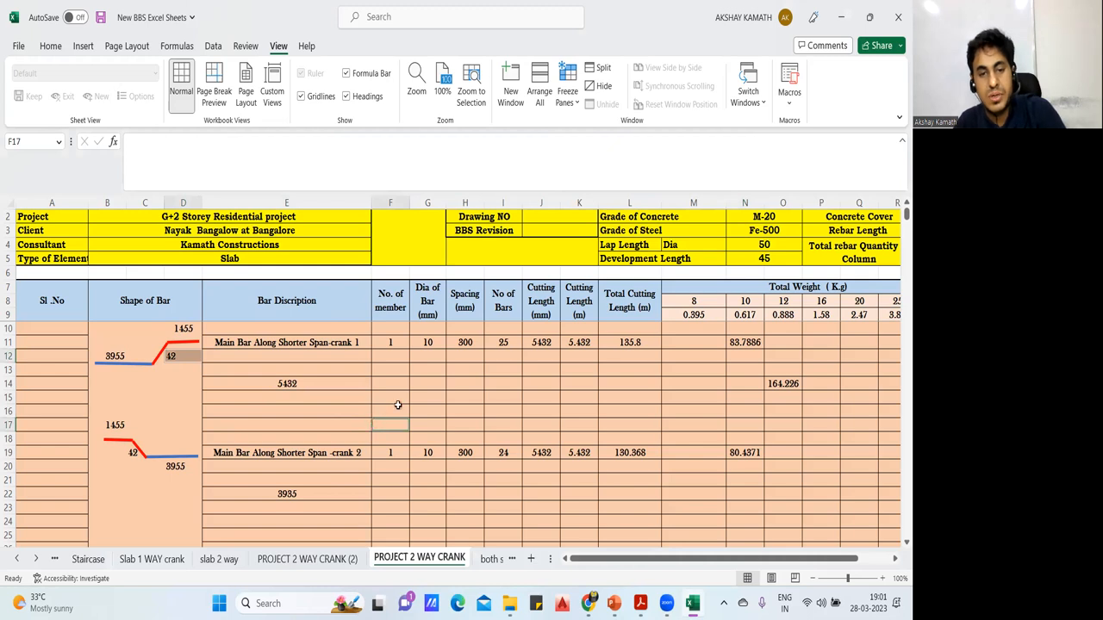
key(ctrl+v)
mouse_move(511, 438)
mouse_down()
mouse_move(470, 420)
mouse_move(466, 429)
mouse_up()
mouse_move(491, 478)
mouse_down()
mouse_move(500, 418)
mouse_move(502, 475)
mouse_up()
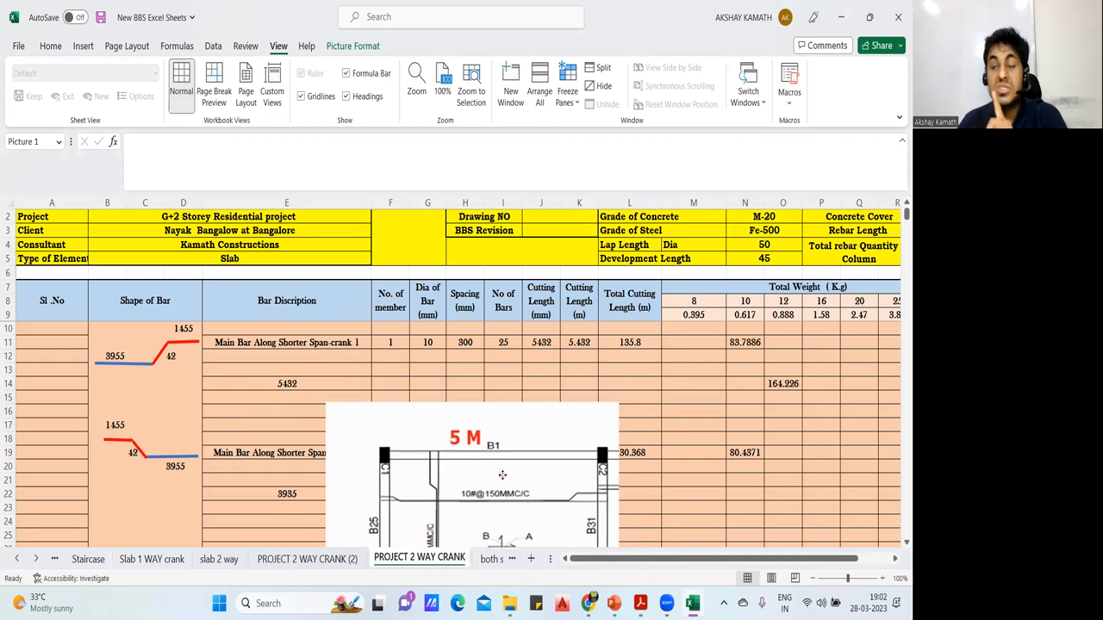
Set the spacing of the shorter-span crank 1 bar to 150 mm in H11 and inspect its number-of-bars formula.
click(466, 342)
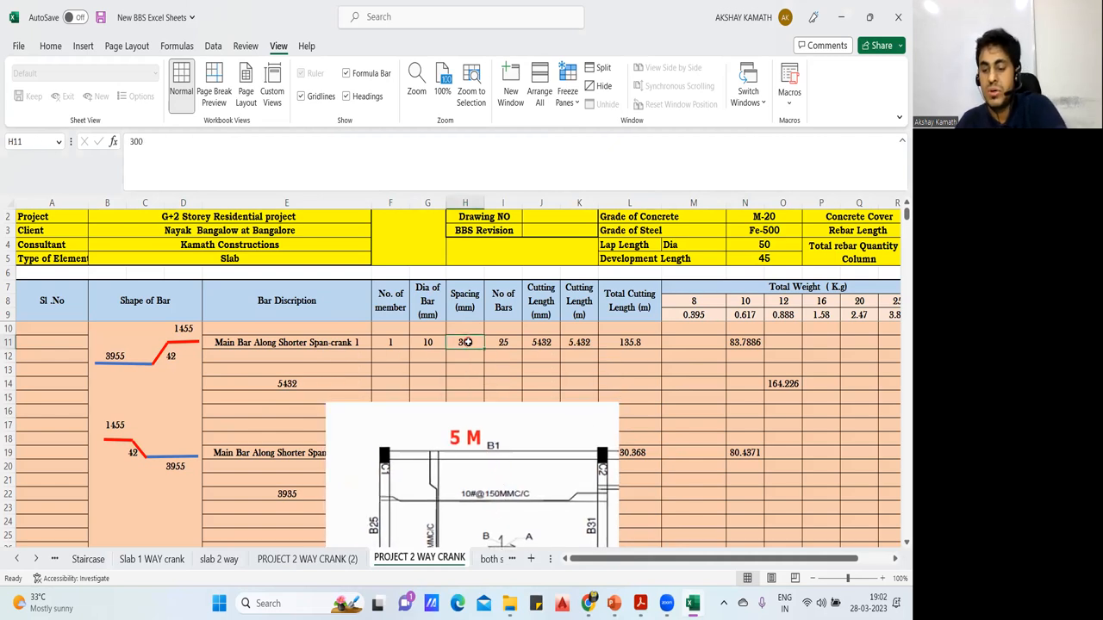
text(150)
click(530, 386)
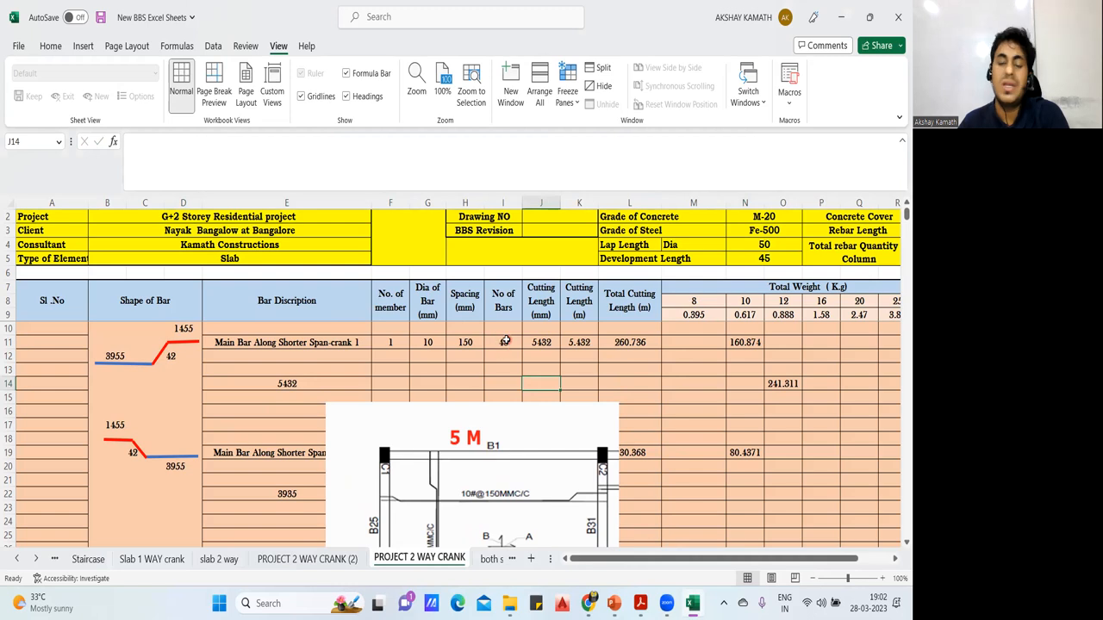
double_click(505, 342)
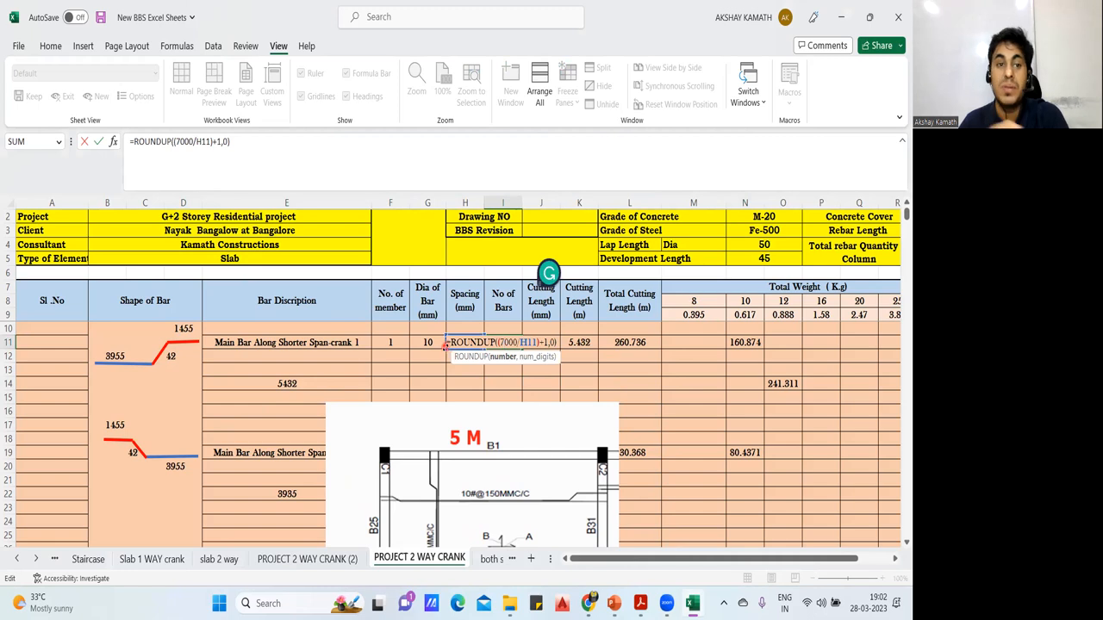
key(Escape)
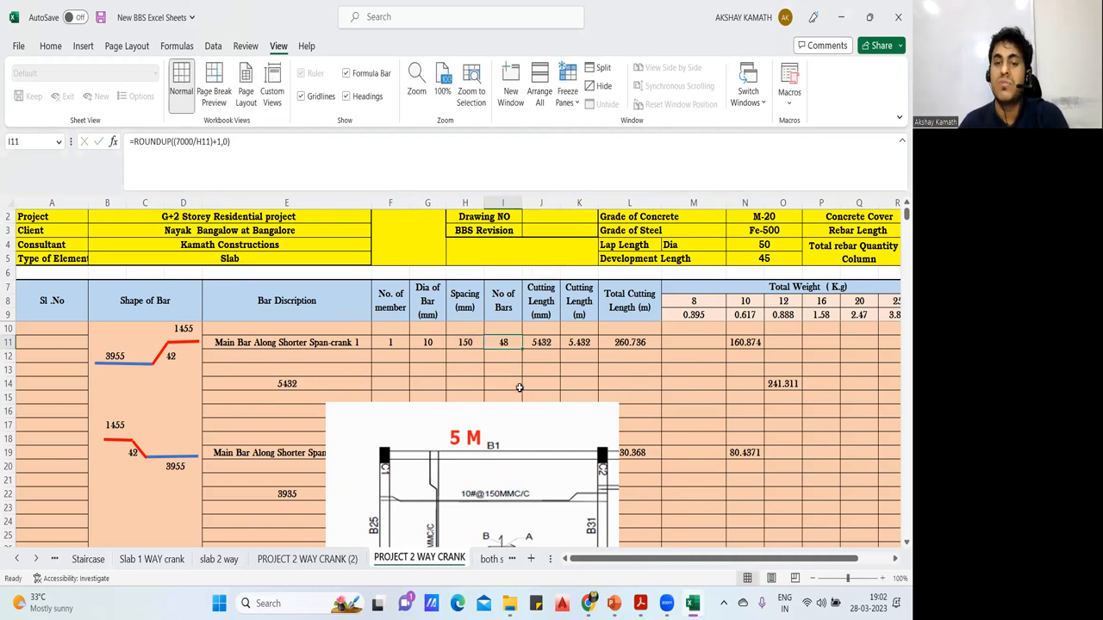
Inspect the cutting length formulas of the shorter-span crank 1 bar in millimetres and metres, and its total cutting length formula.
click(553, 344)
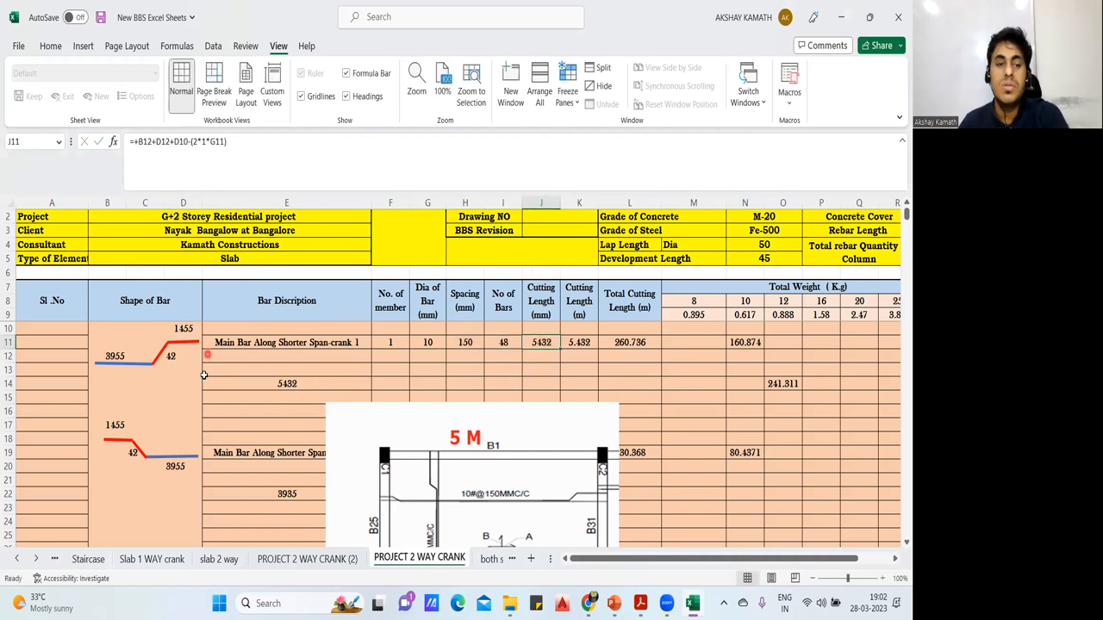
double_click(540, 342)
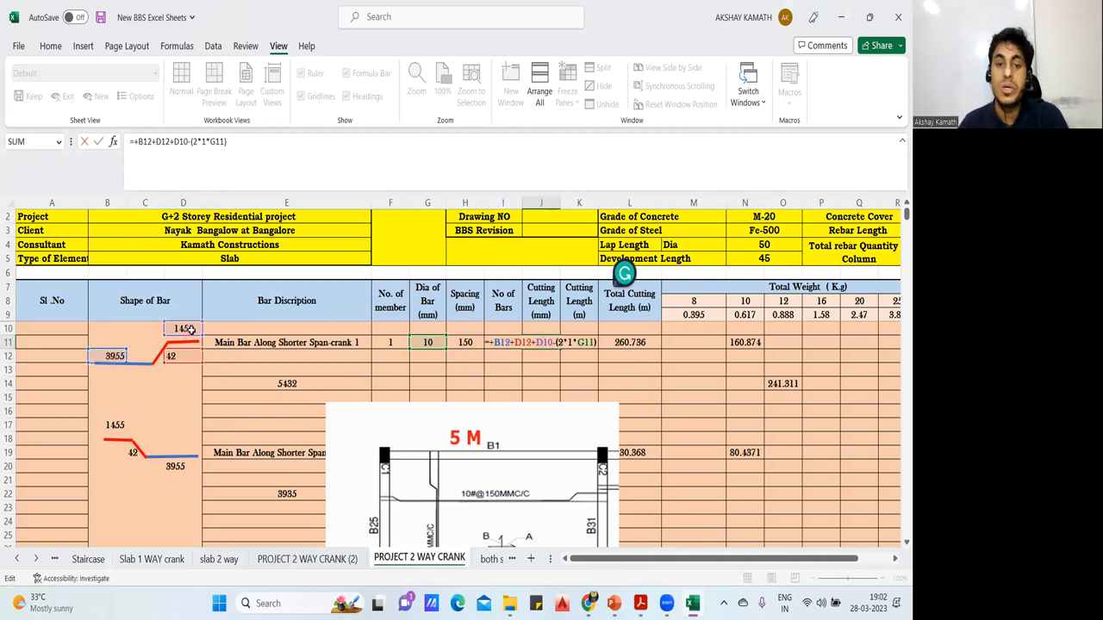
key(Escape)
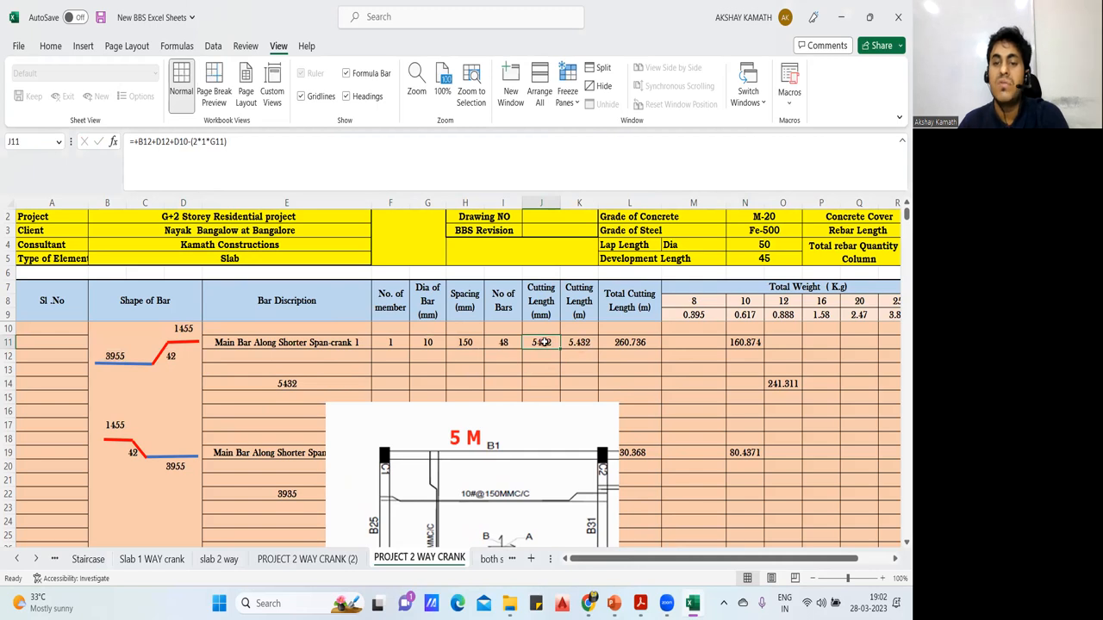
click(589, 343)
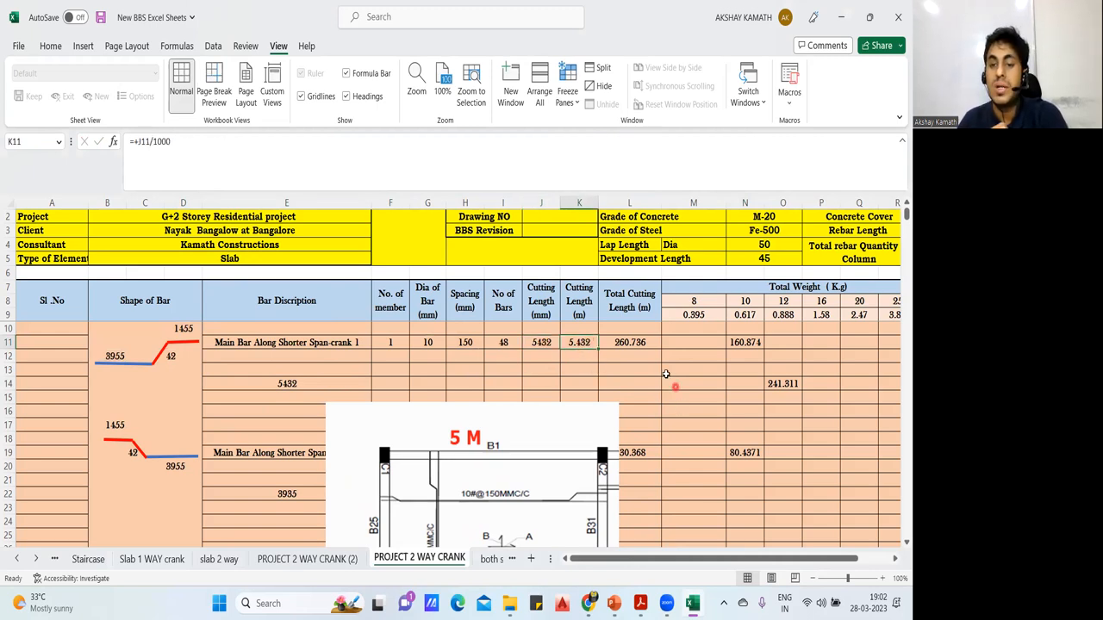
double_click(636, 343)
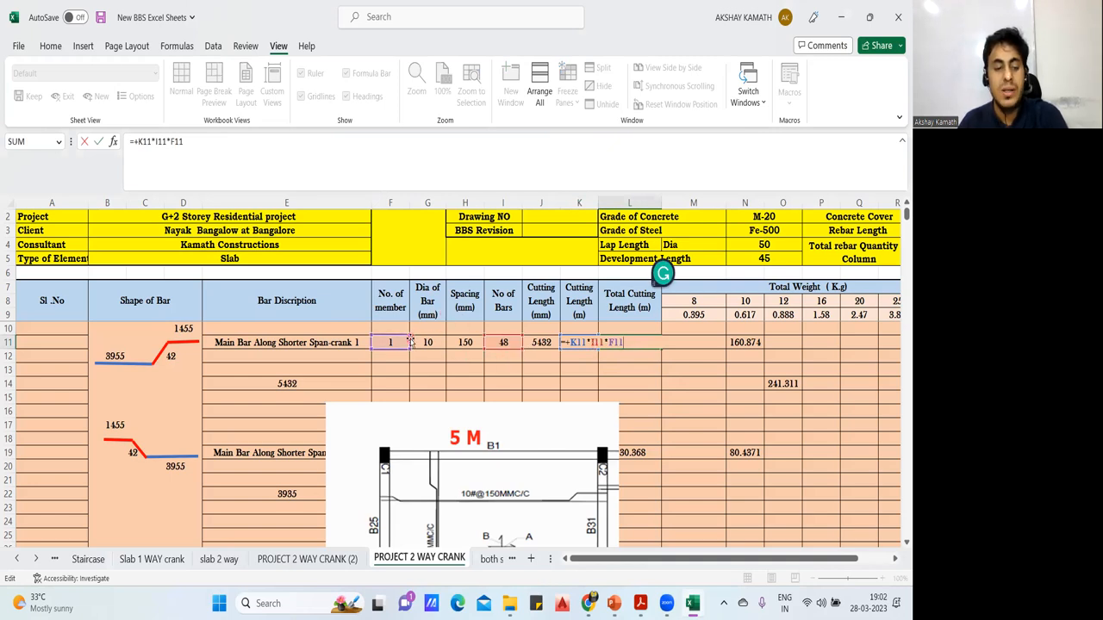
key(Escape)
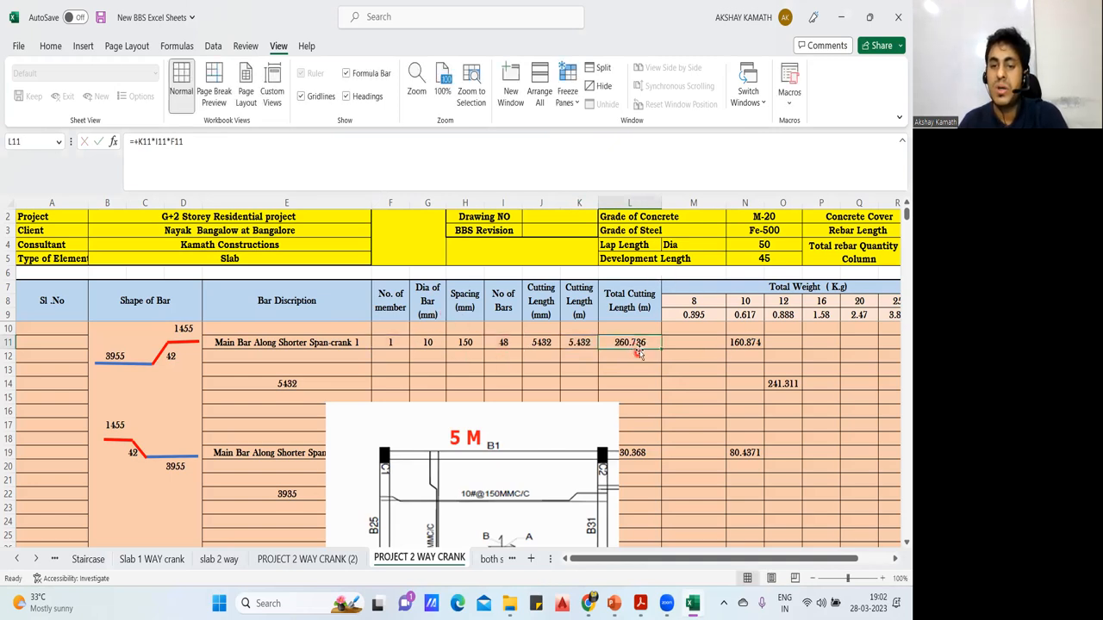
Inspect the formula in N11 that gives the total weight of the crank 1 bar.
click(756, 340)
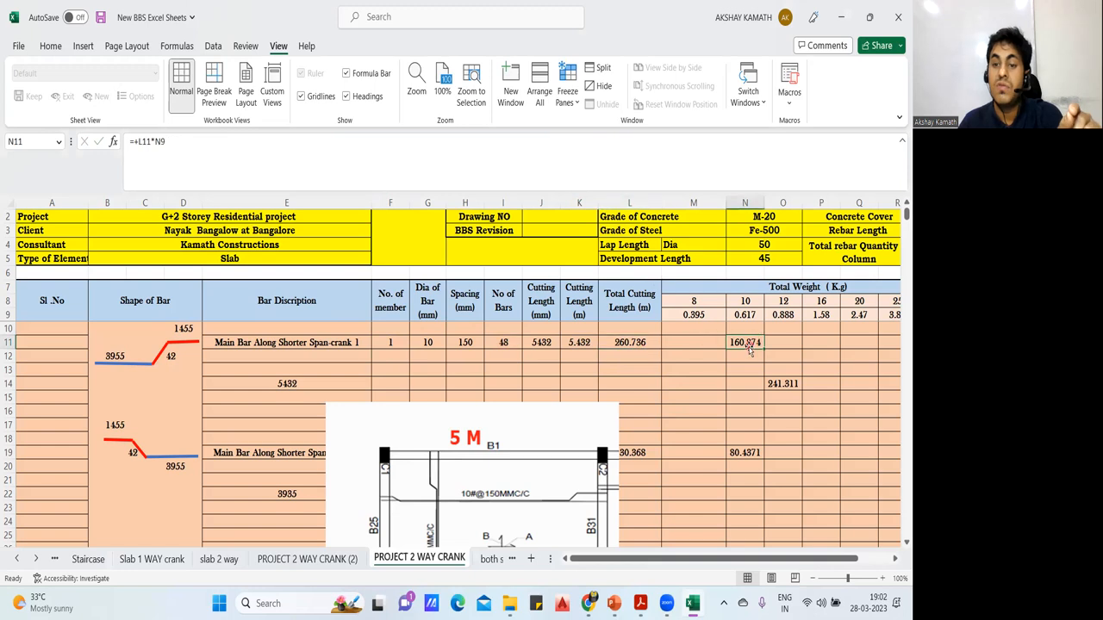
double_click(754, 342)
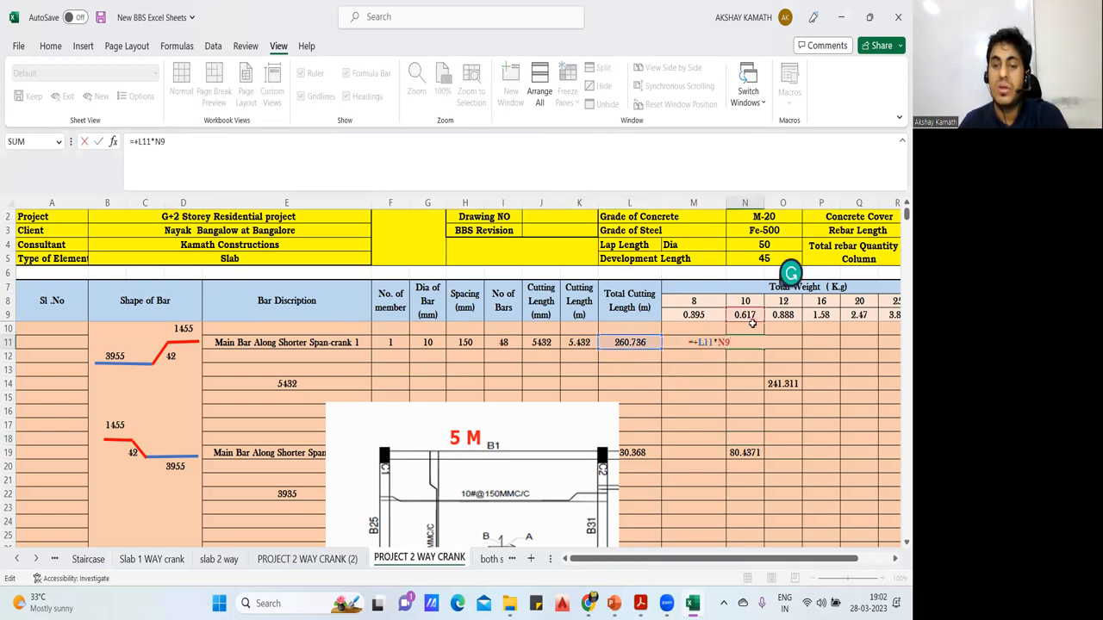
key(Escape)
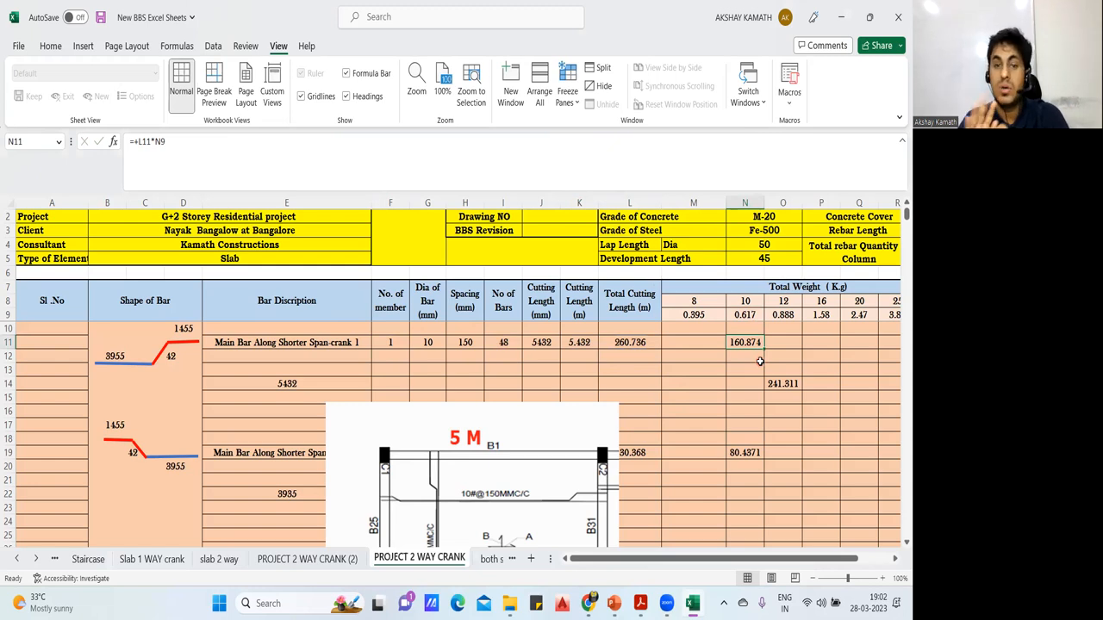
Shift the slab plan picture slightly lower and sketch two opposite crank bar shapes in green above it as a temporary annotation.
drag(531, 479, 550, 495)
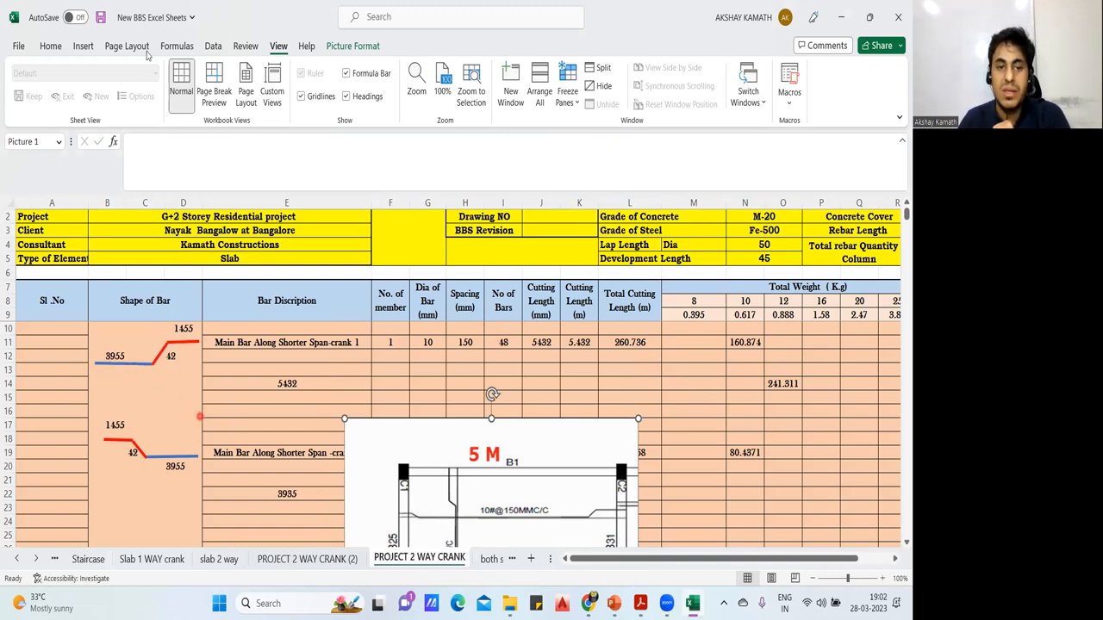
drag(316, 373, 529, 360)
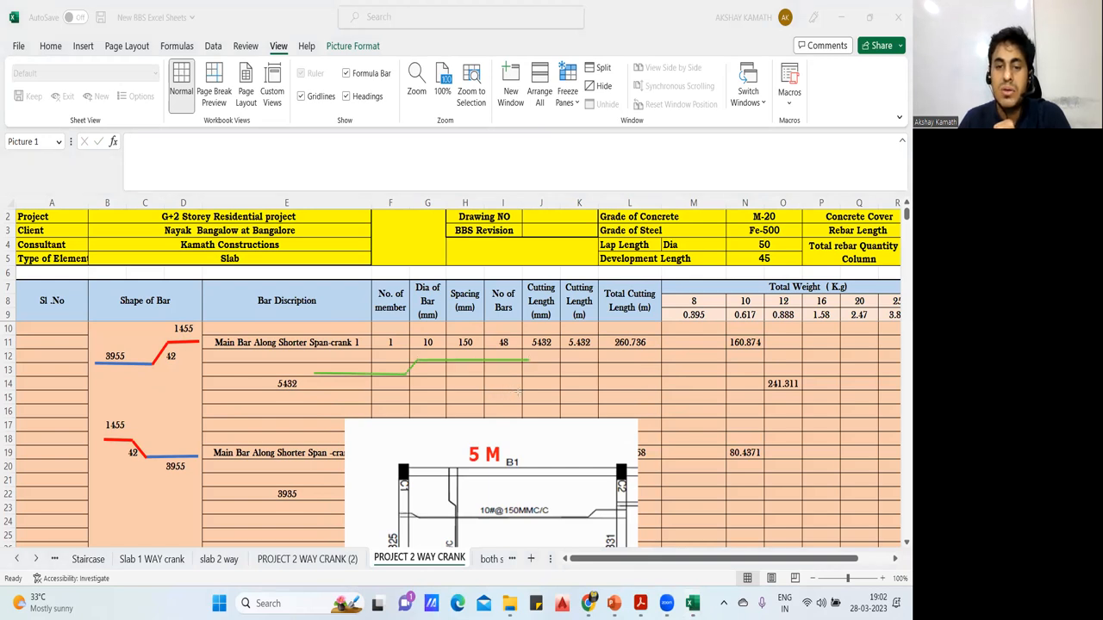
drag(519, 402, 392, 398)
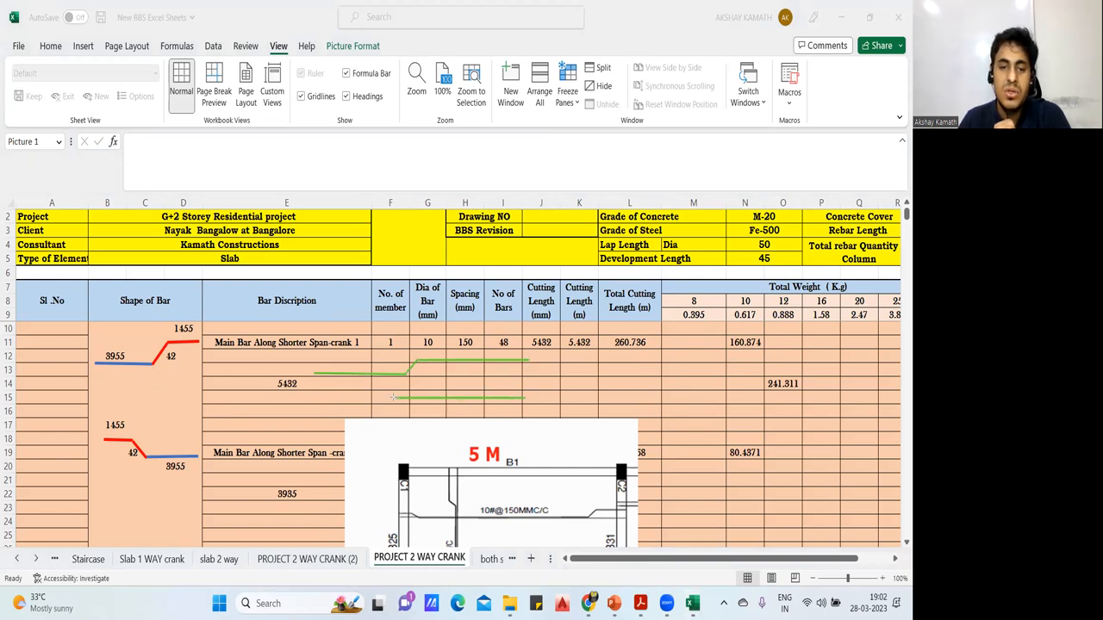
drag(318, 380, 318, 386)
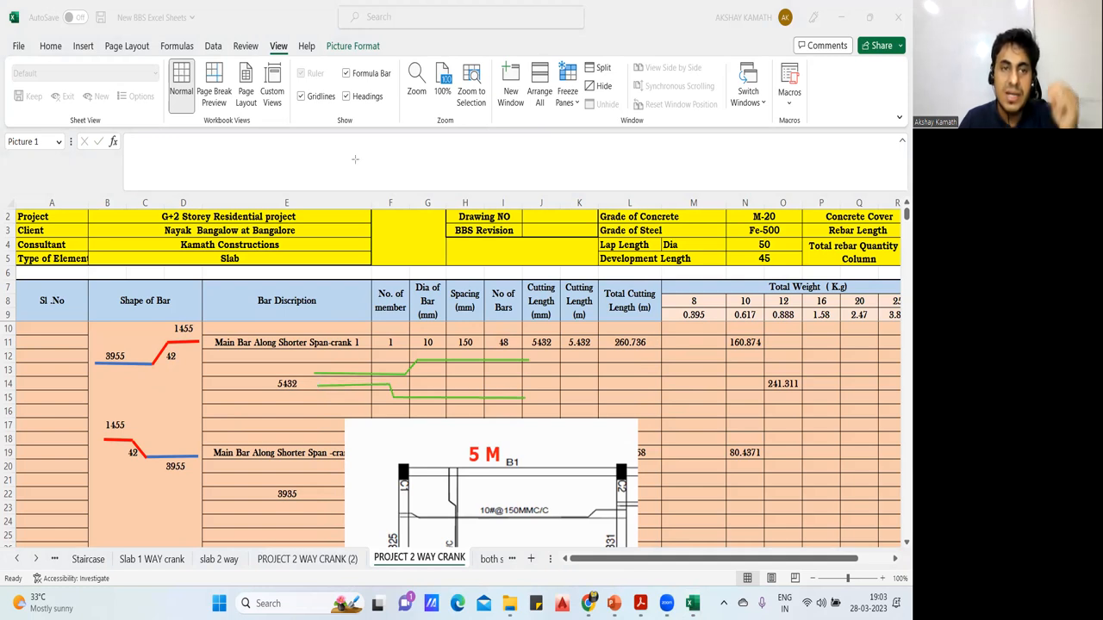
click(185, 459)
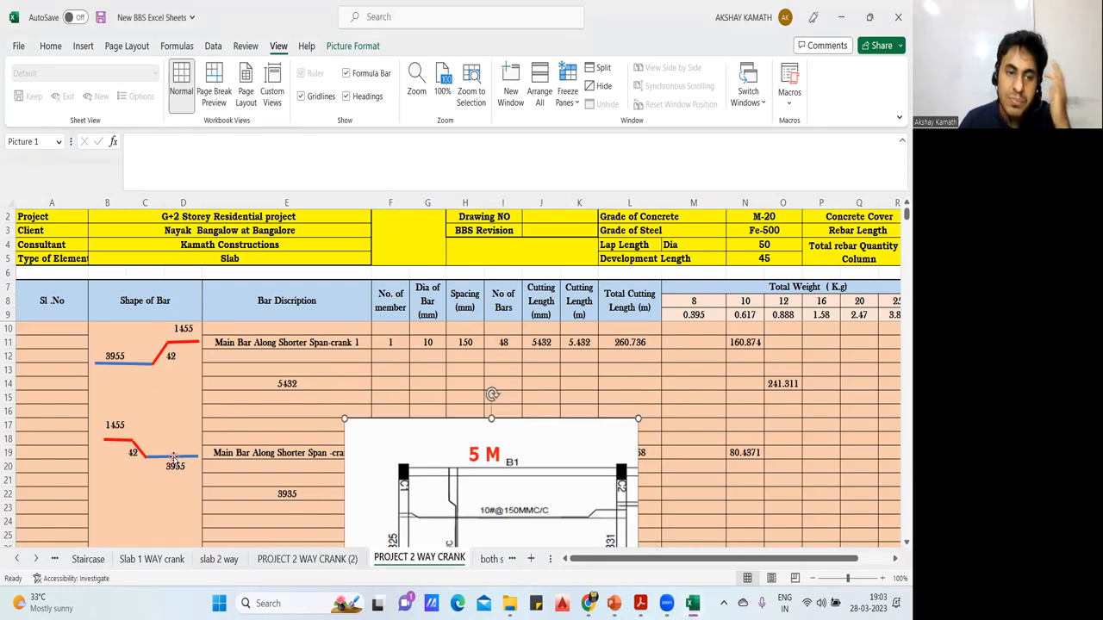
click(131, 364)
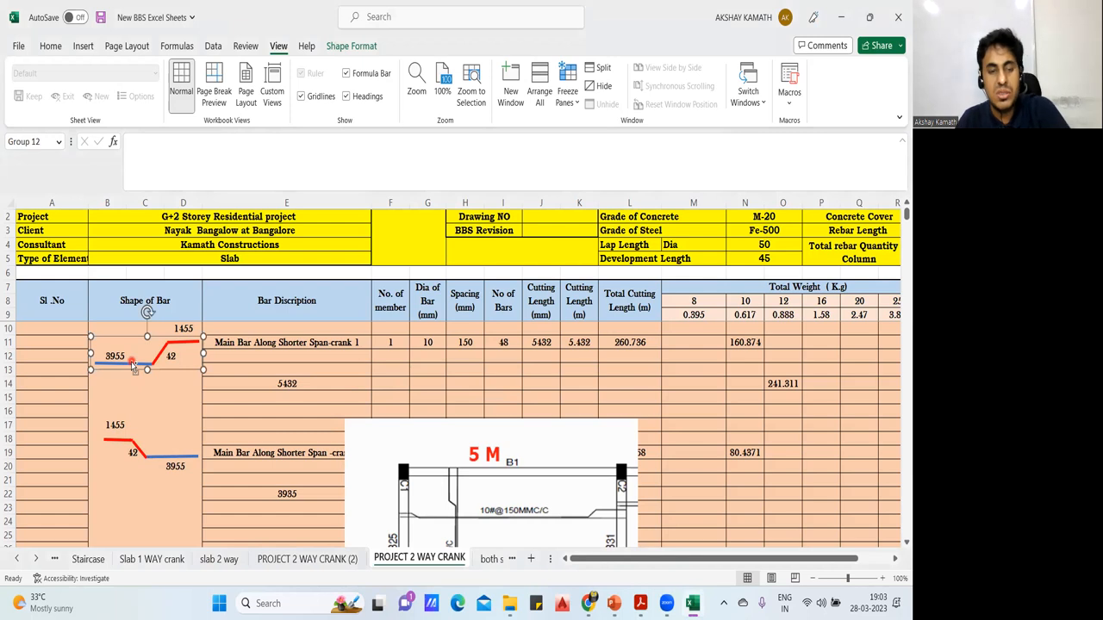
key(ctrl+v)
key(ctrl+z)
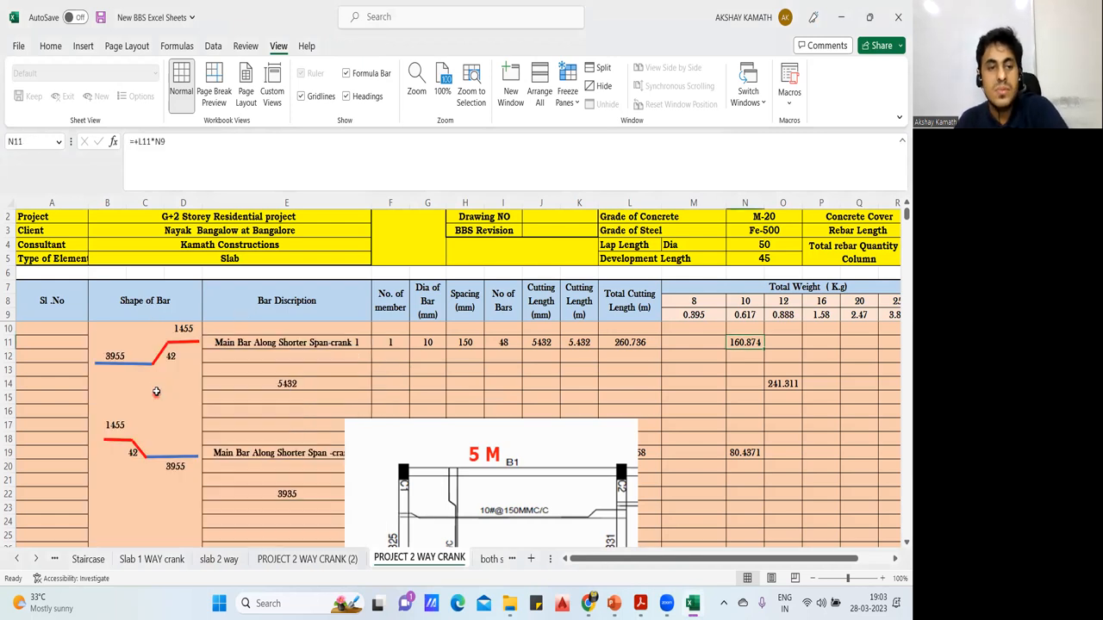
Duplicate the crank 1 bar shape, mirror the copy beside the crank 2 shape for comparison, and delete the copy.
click(142, 367)
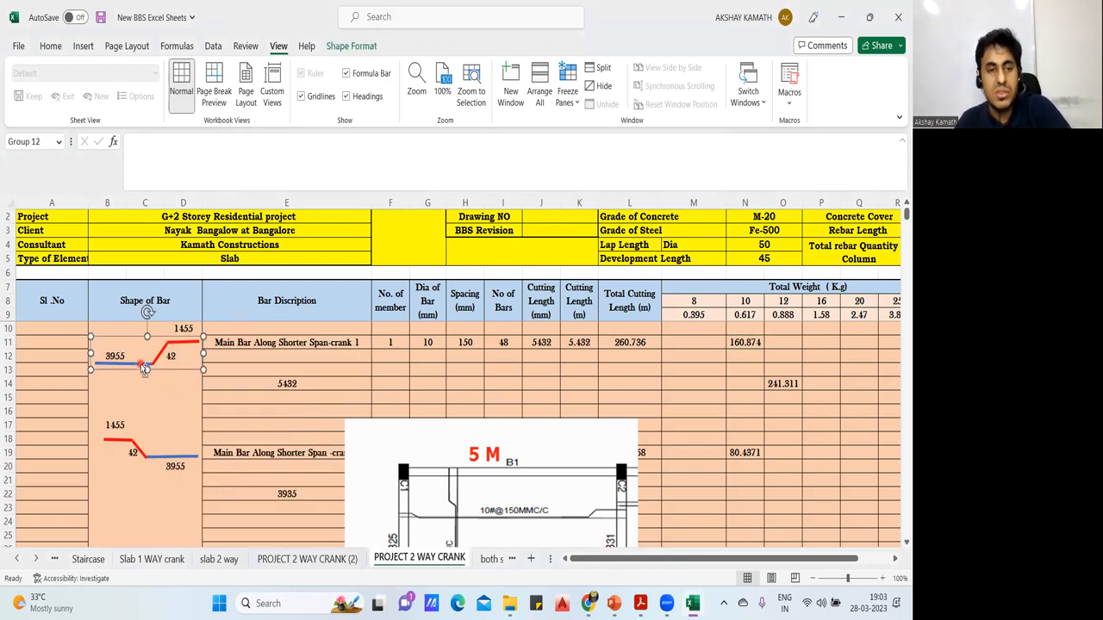
drag(144, 369, 622, 401)
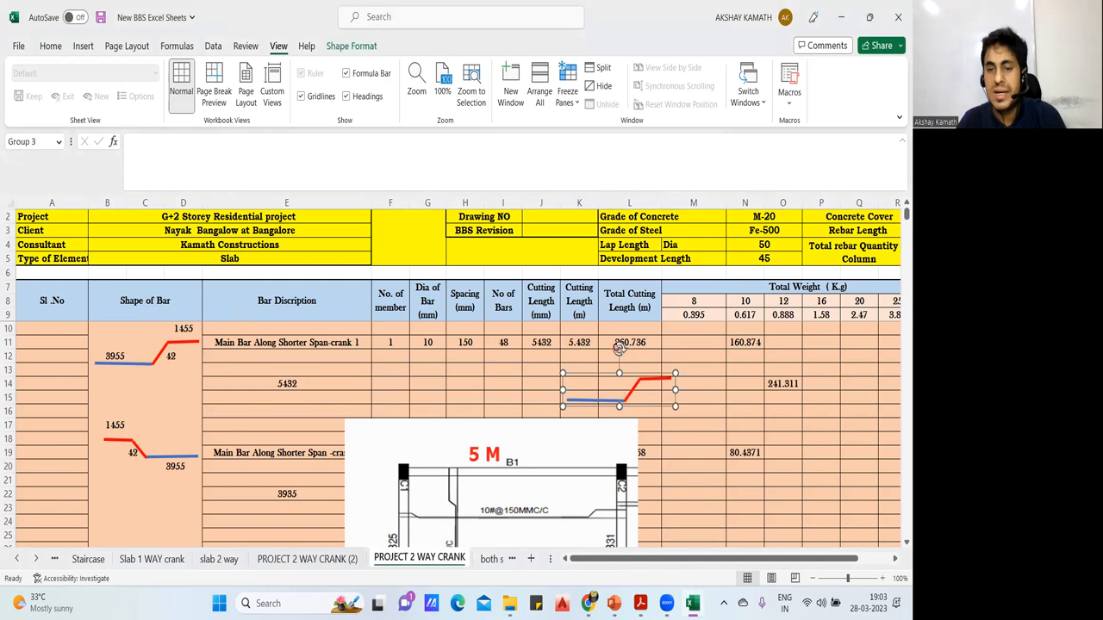
drag(619, 347, 620, 291)
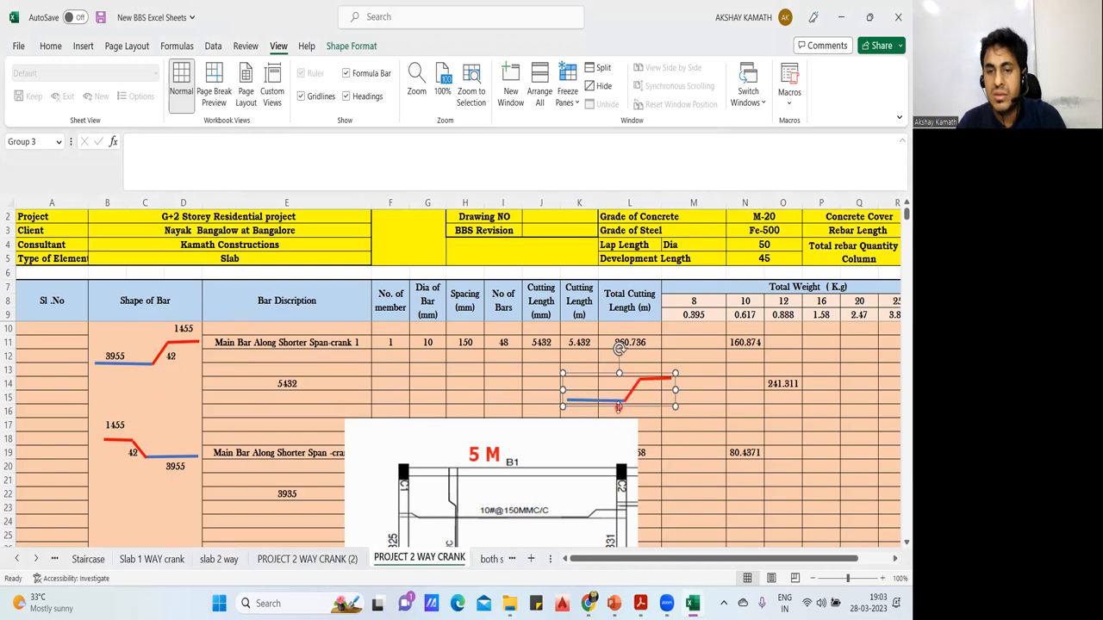
drag(618, 407, 331, 396)
mouse_move(337, 442)
mouse_down()
mouse_move(336, 349)
mouse_move(318, 343)
mouse_move(340, 355)
mouse_up()
drag(320, 414, 132, 426)
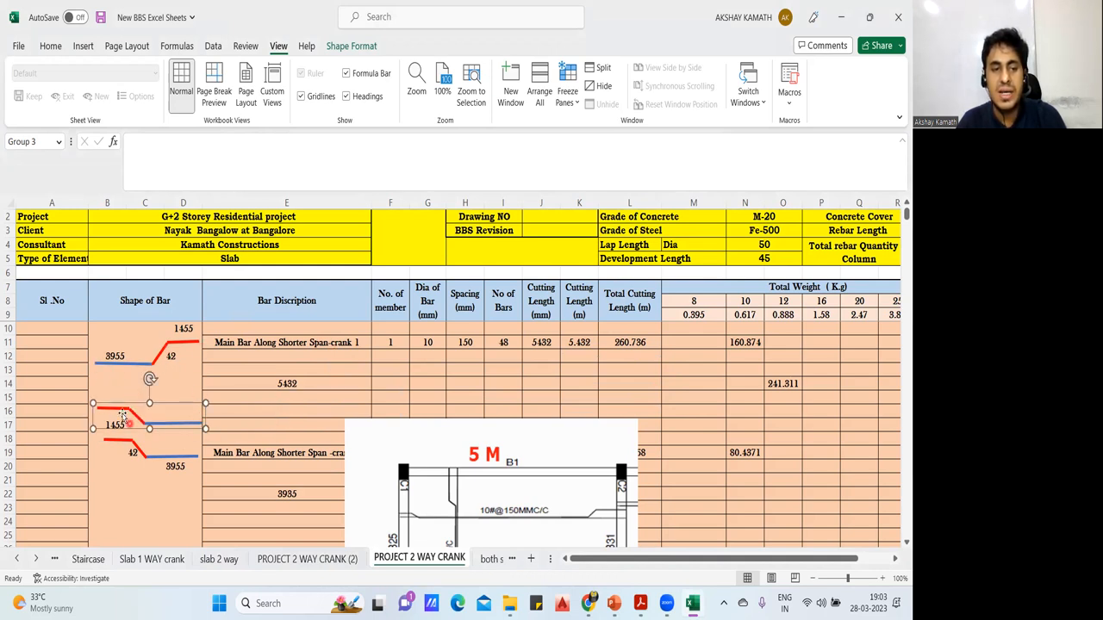
key(Delete)
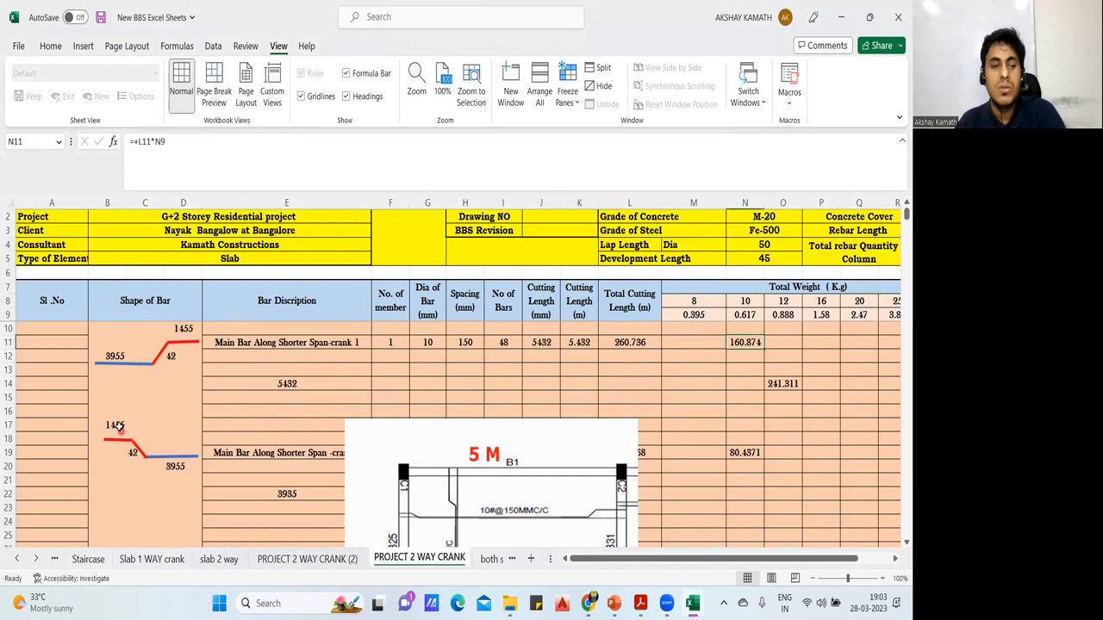
Inspect the segment lengths of the crank 2 bar shape in B17, C19 and D20.
click(117, 425)
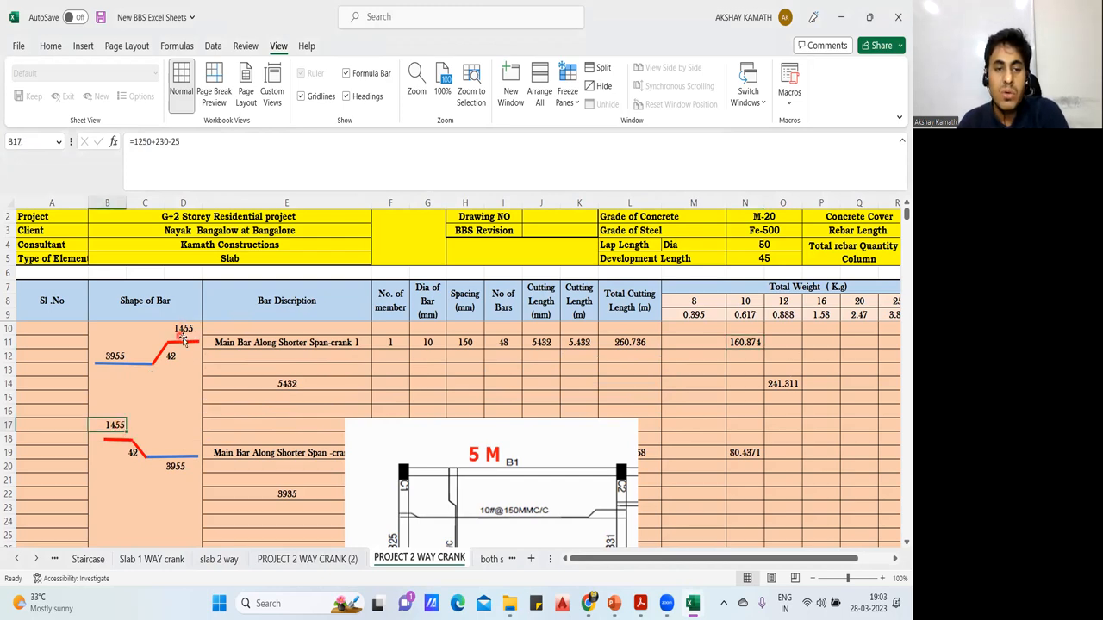
click(116, 491)
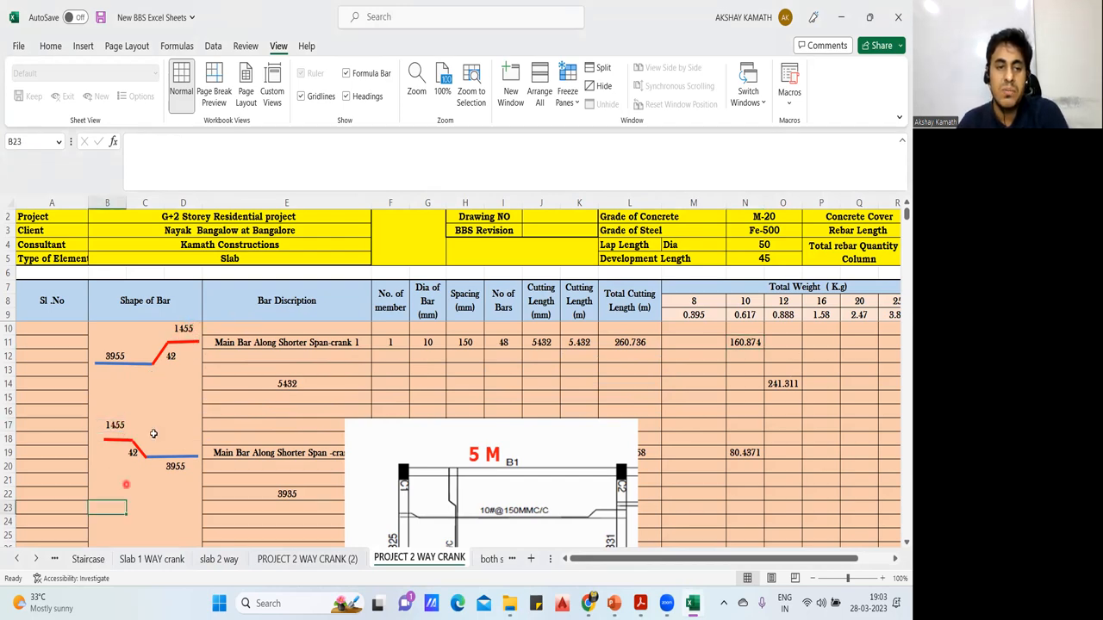
click(131, 452)
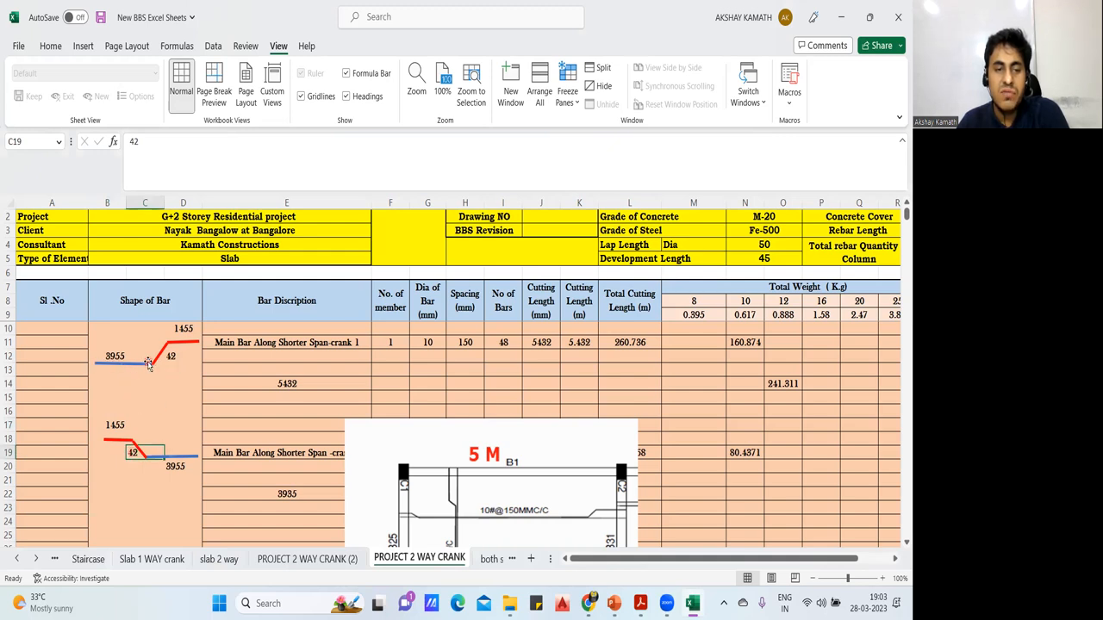
click(173, 472)
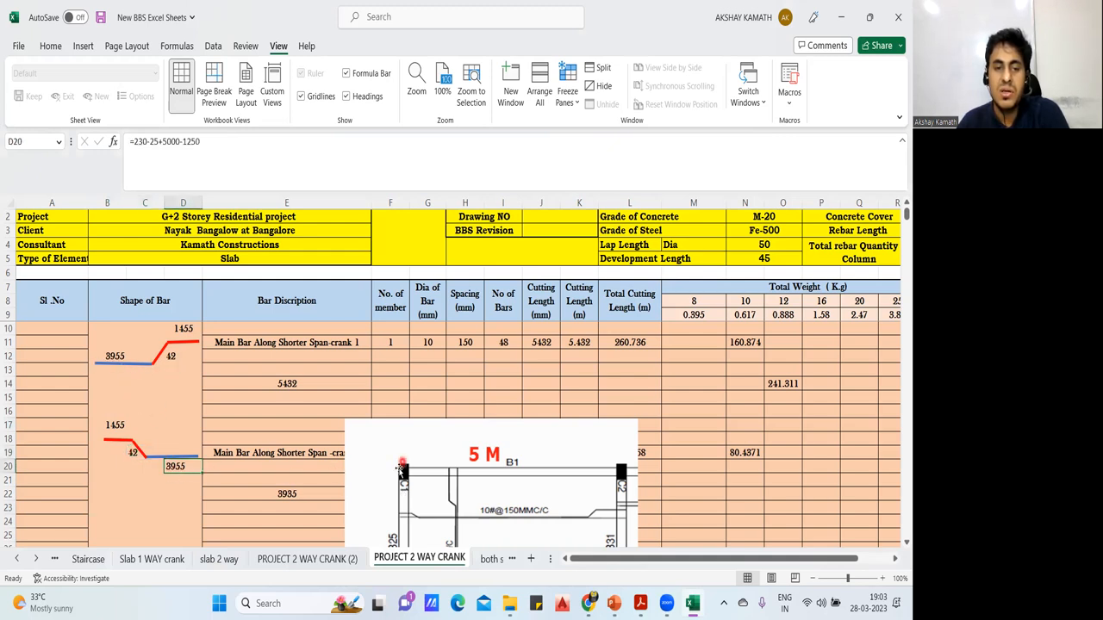
Move the slab plan picture below the shorter-span crank 2 row and compare the crank 1 and crank 2 bar descriptions.
drag(394, 465, 395, 528)
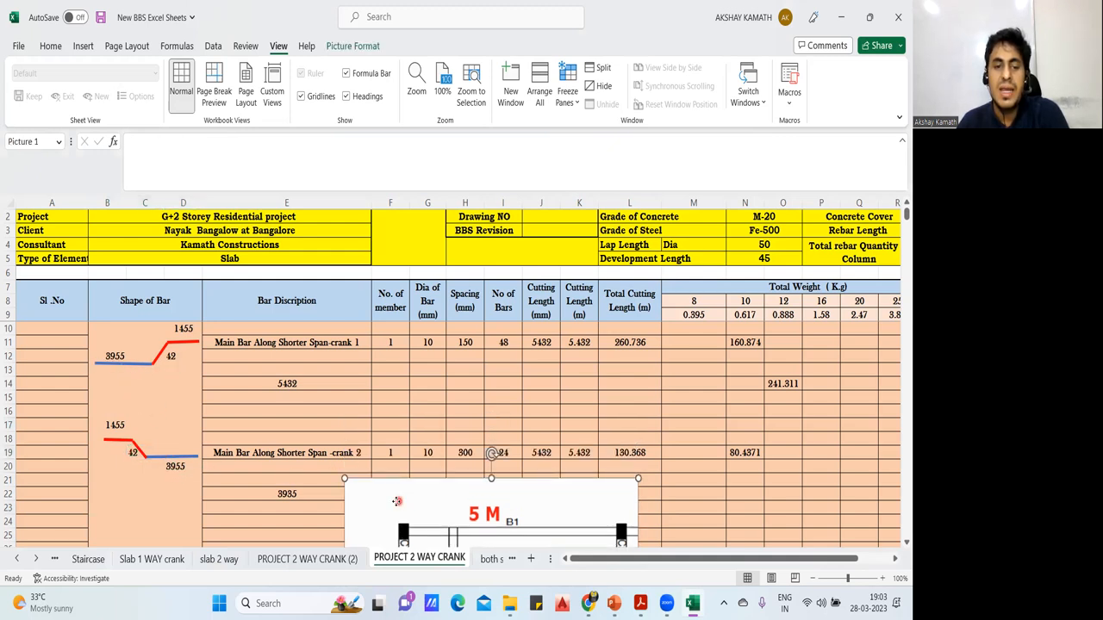
click(354, 455)
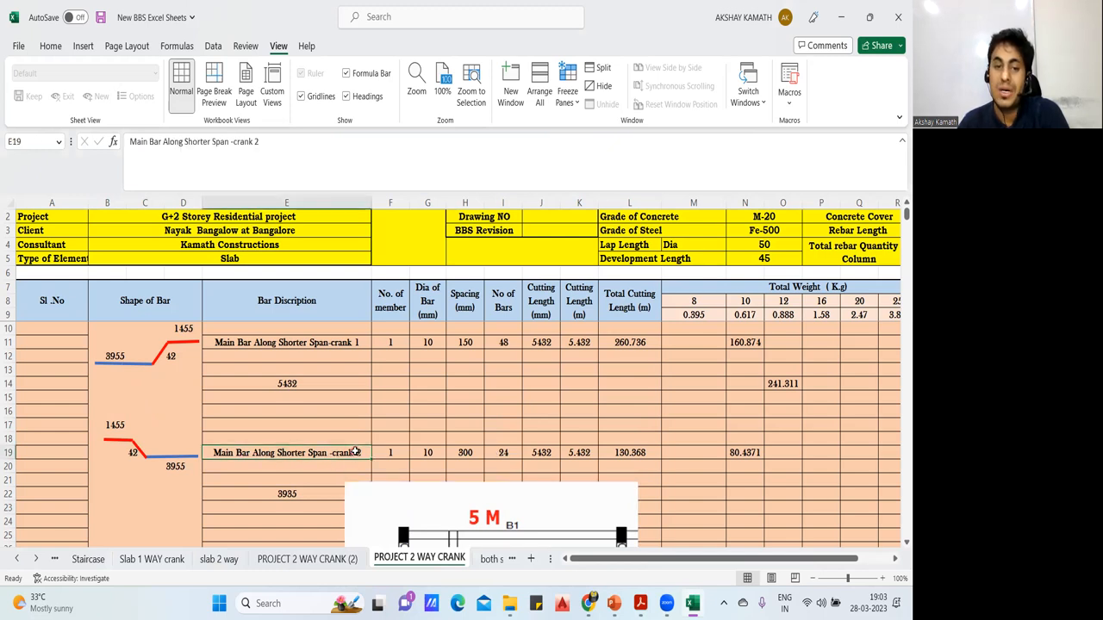
click(356, 344)
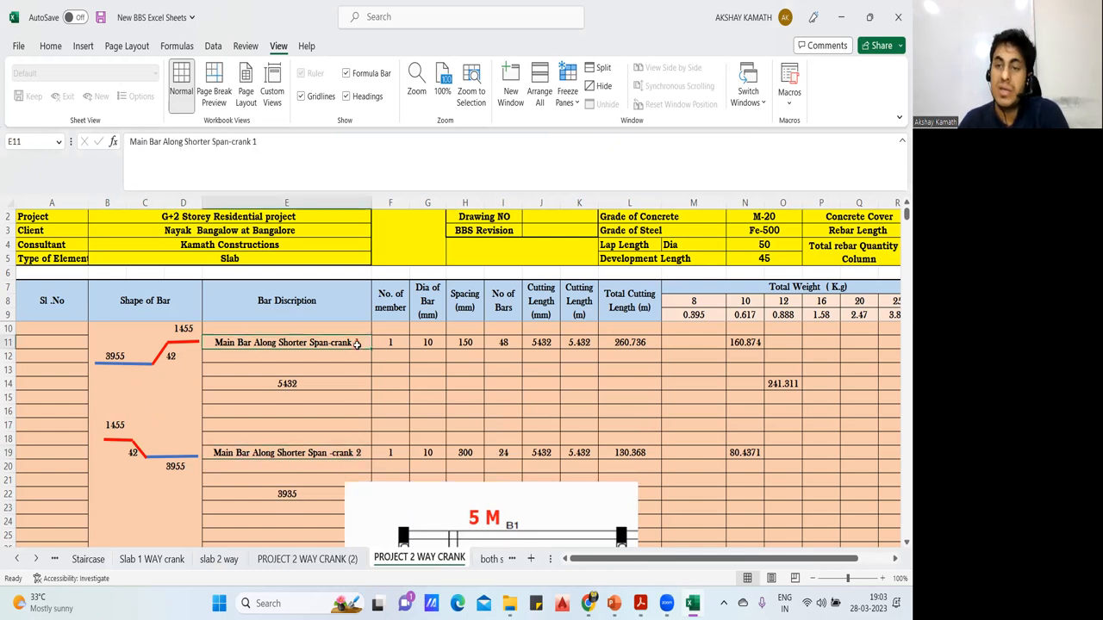
click(354, 454)
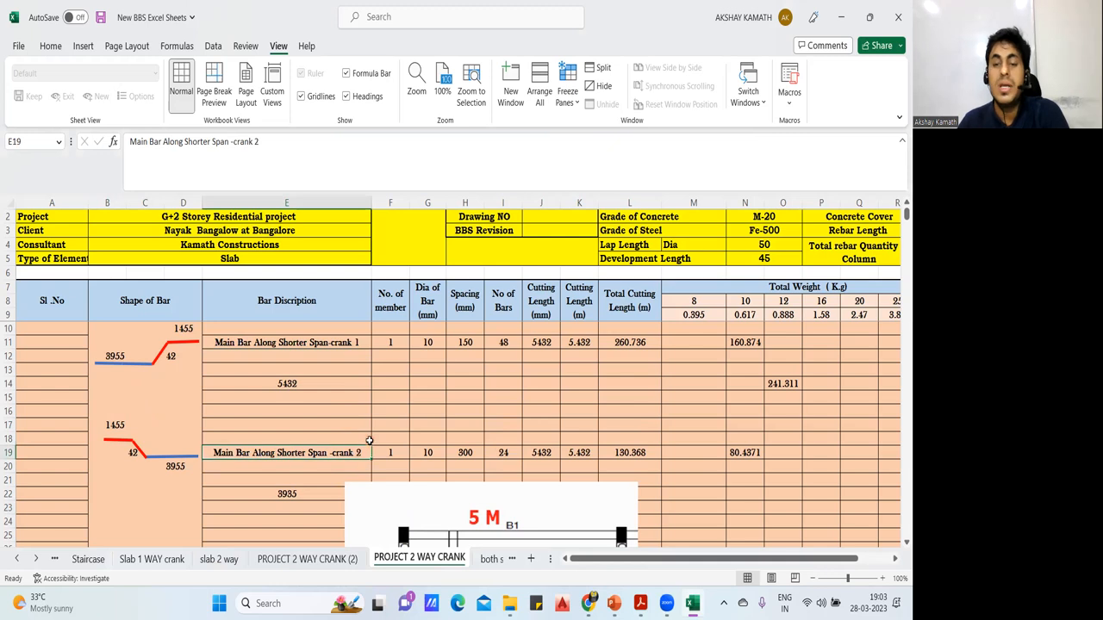
drag(422, 503, 395, 505)
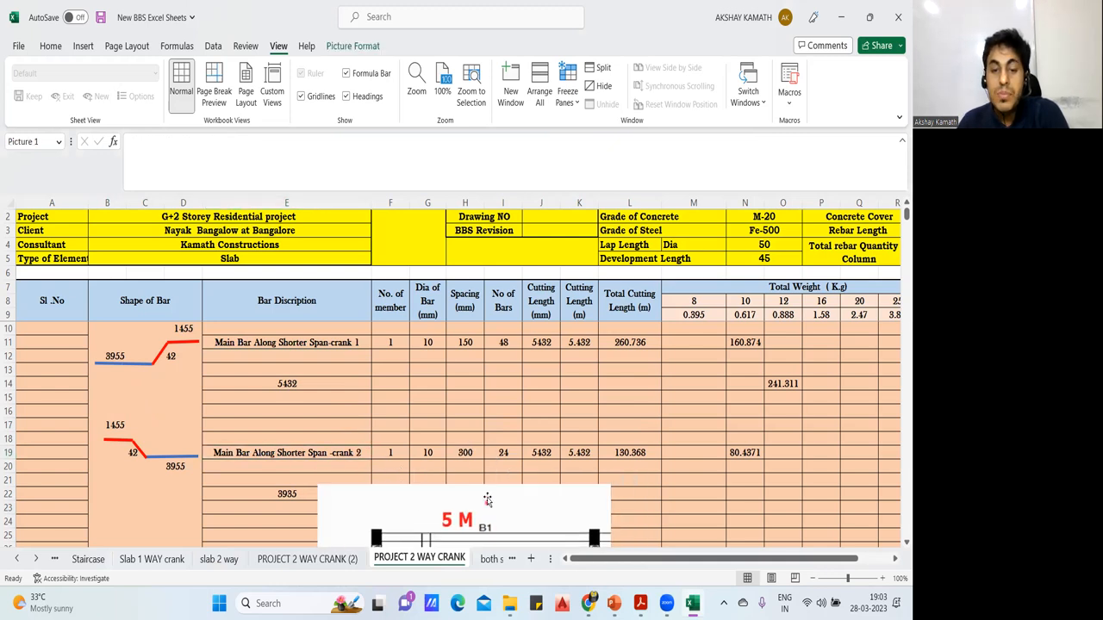
Set the spacing of the shorter-span crank 1 bar to 300 mm in H11.
click(471, 344)
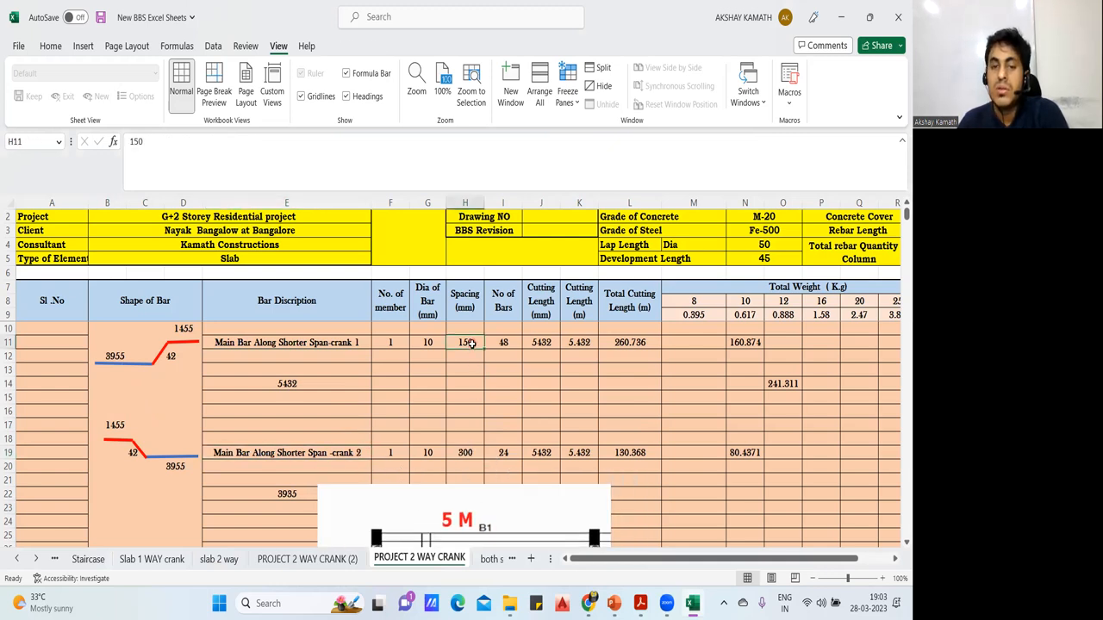
text(300)
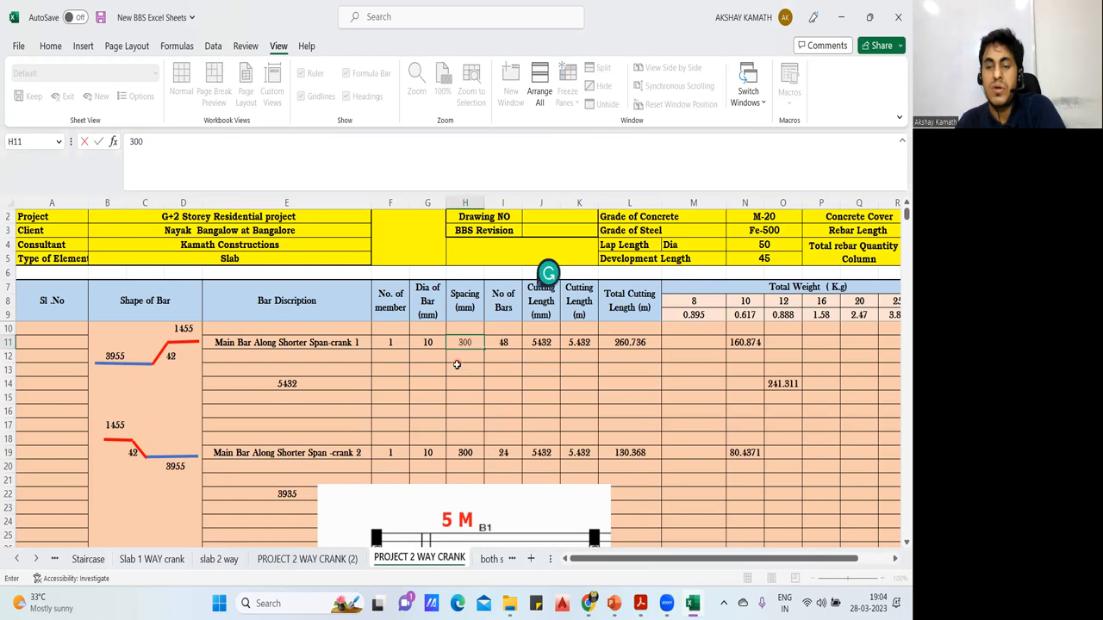
click(462, 392)
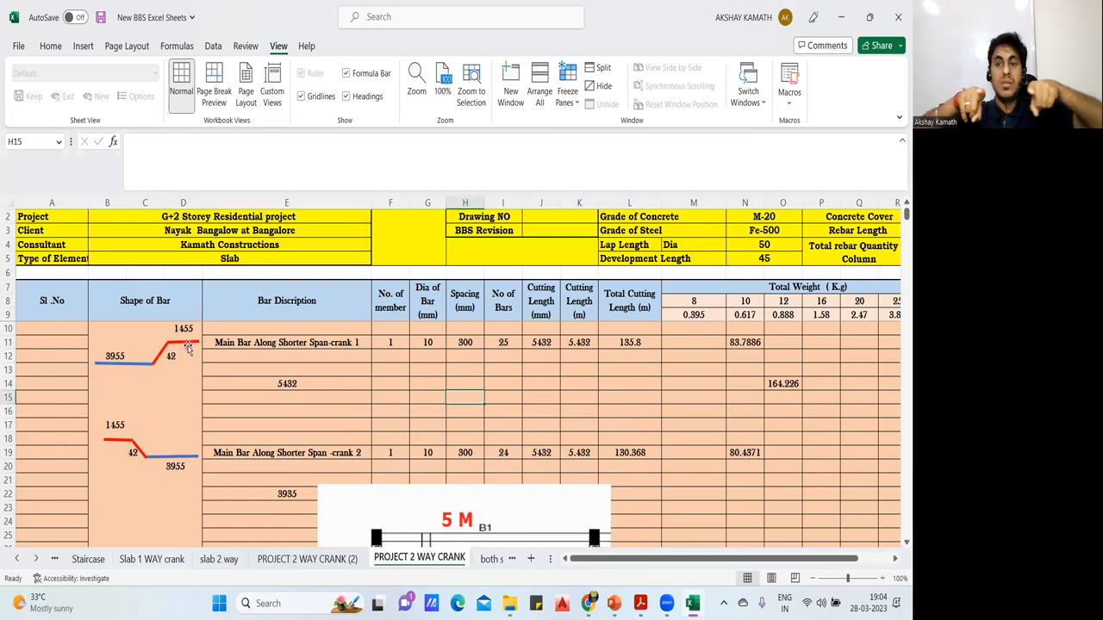
Compare the spacings of the crank 1 and crank 2 bars and inspect the crank 2 number-of-bars formula in I19.
click(469, 344)
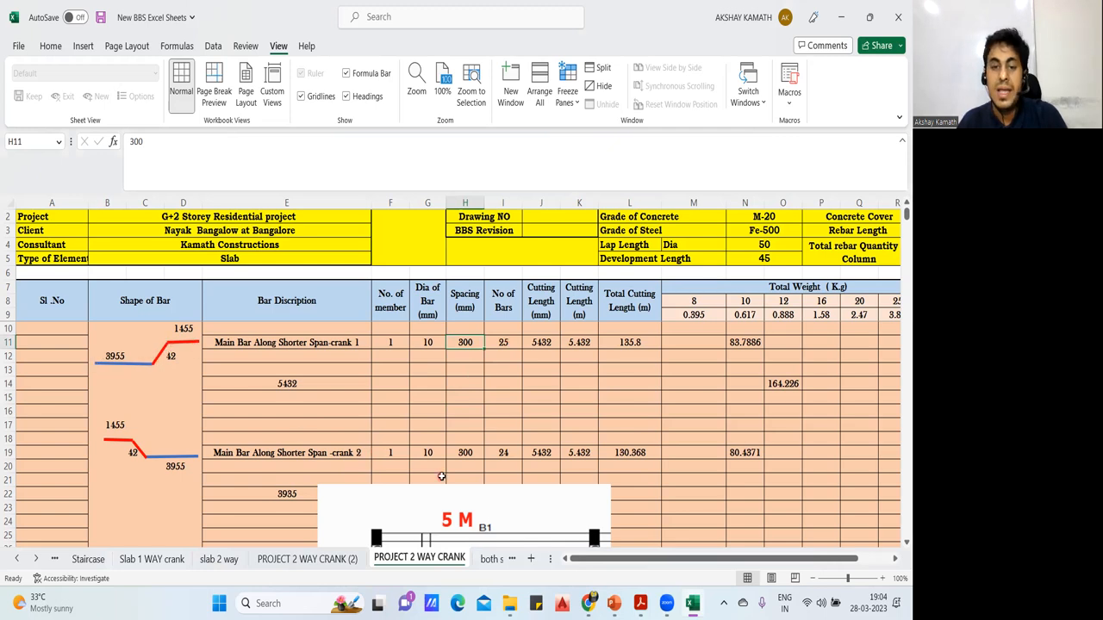
click(470, 458)
click(503, 453)
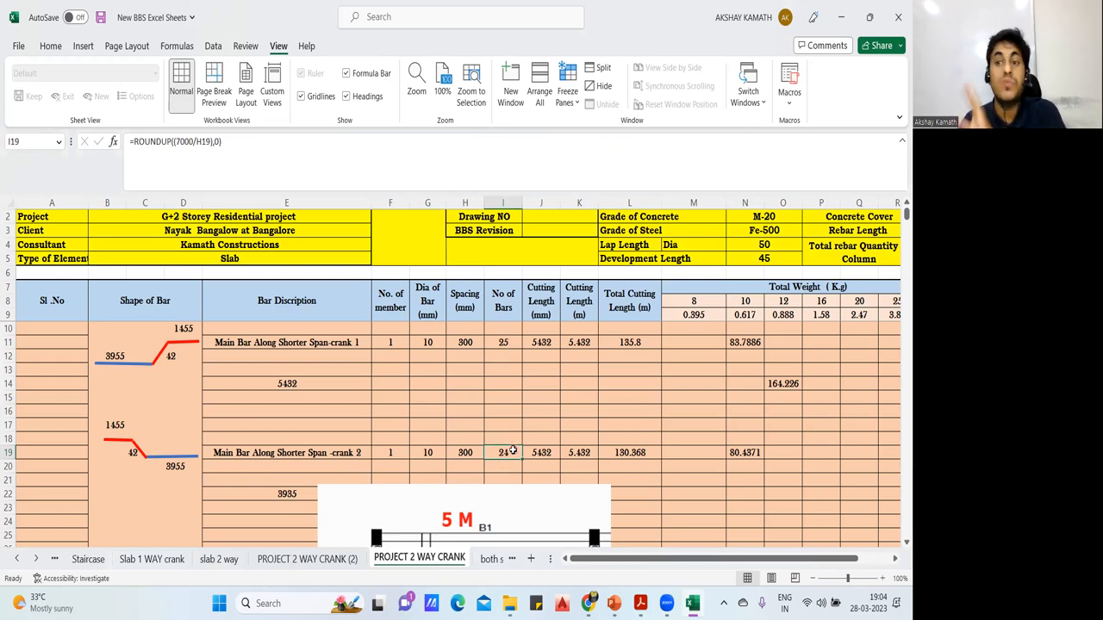
Try a 150 mm spacing for the shorter-span crank 1 bar in H11, compare the bar counts, and undo the change.
click(474, 343)
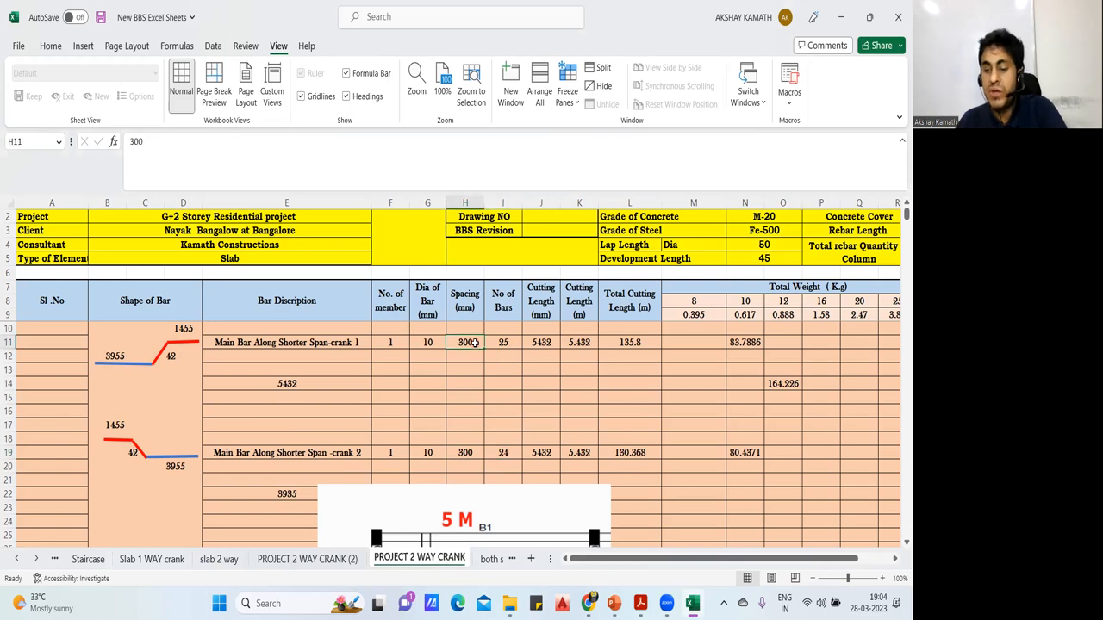
text(150)
click(498, 419)
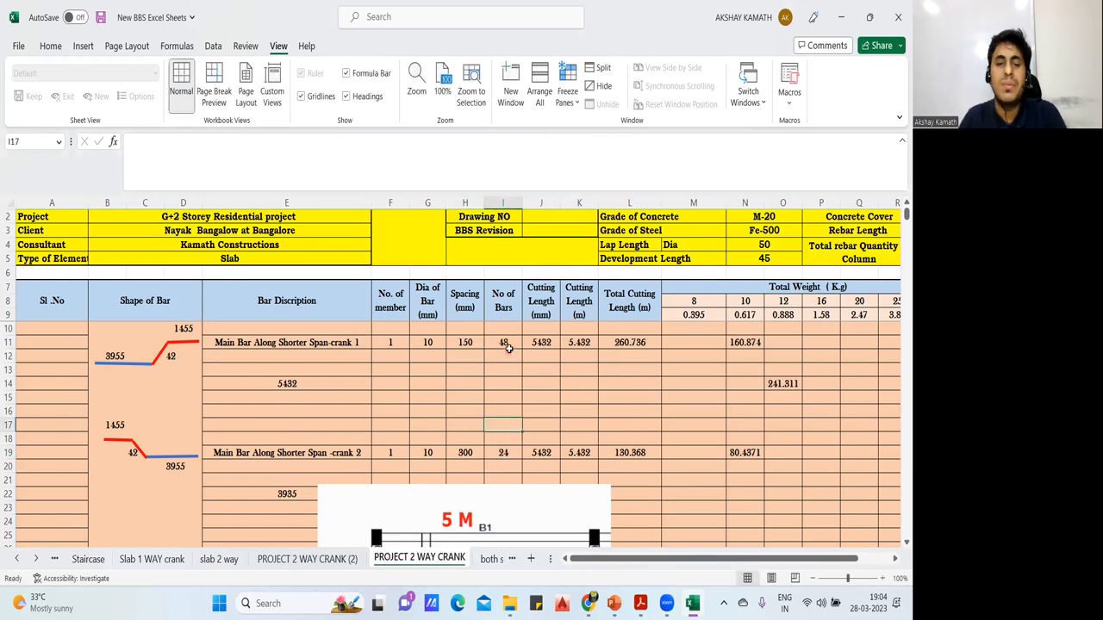
click(507, 465)
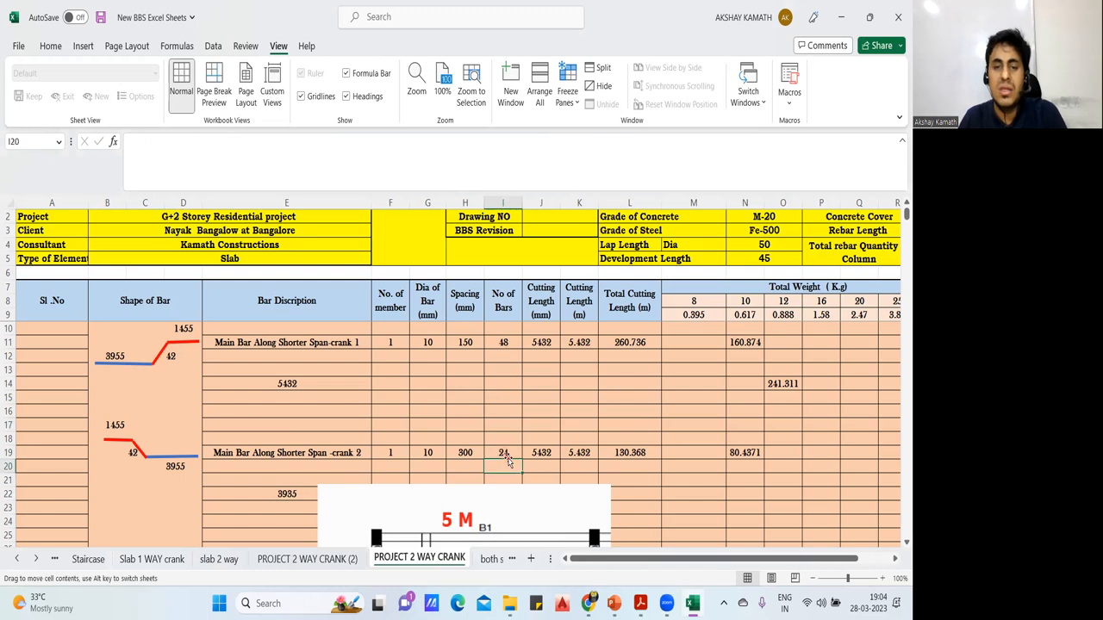
click(509, 453)
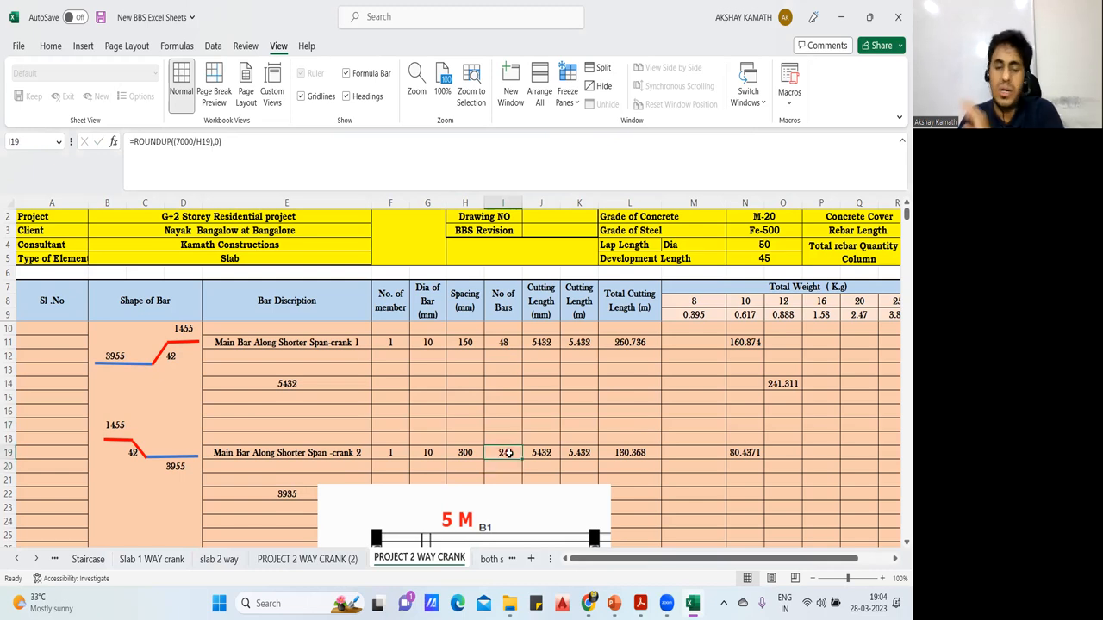
key(ctrl+z)
click(542, 408)
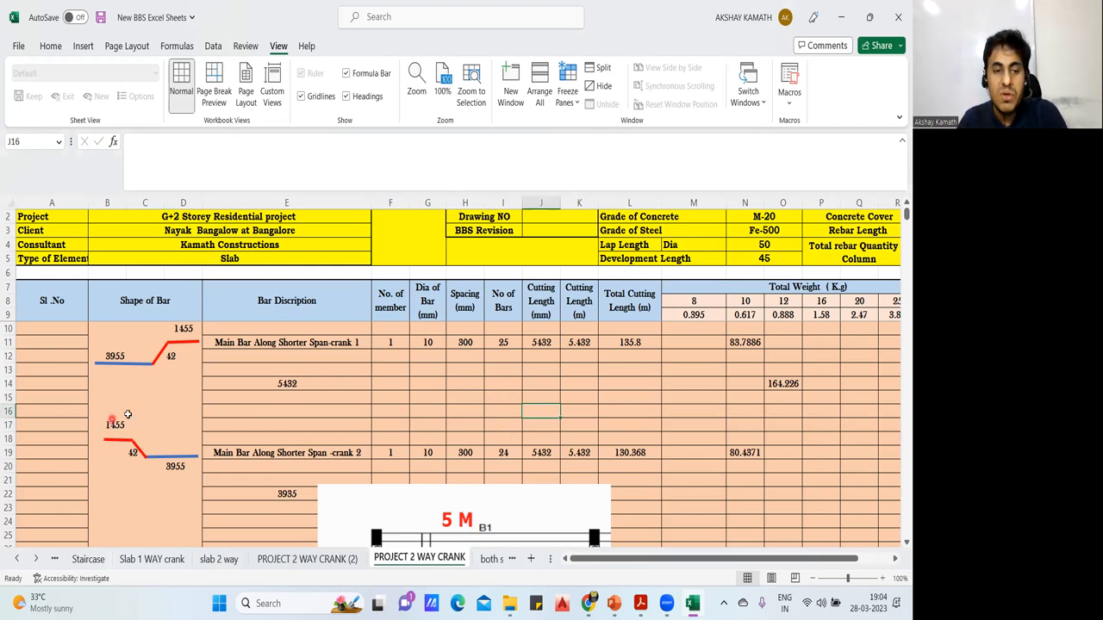
Compare the number-of-bars formulas of the shorter-span crank 1 and crank 2 bars in I11 and I19.
click(492, 452)
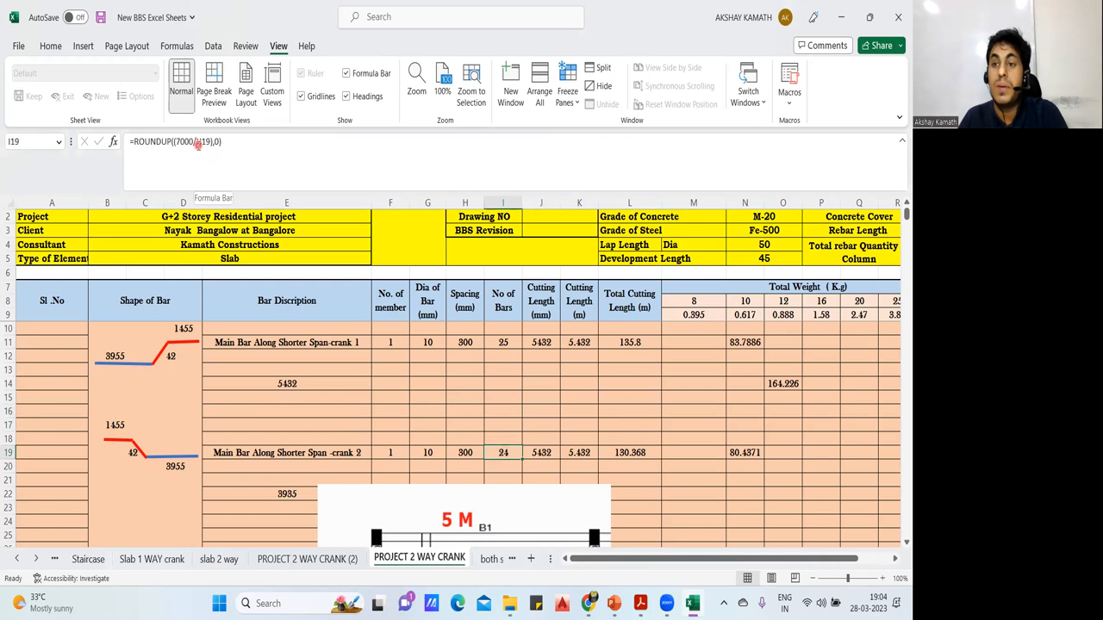
click(579, 395)
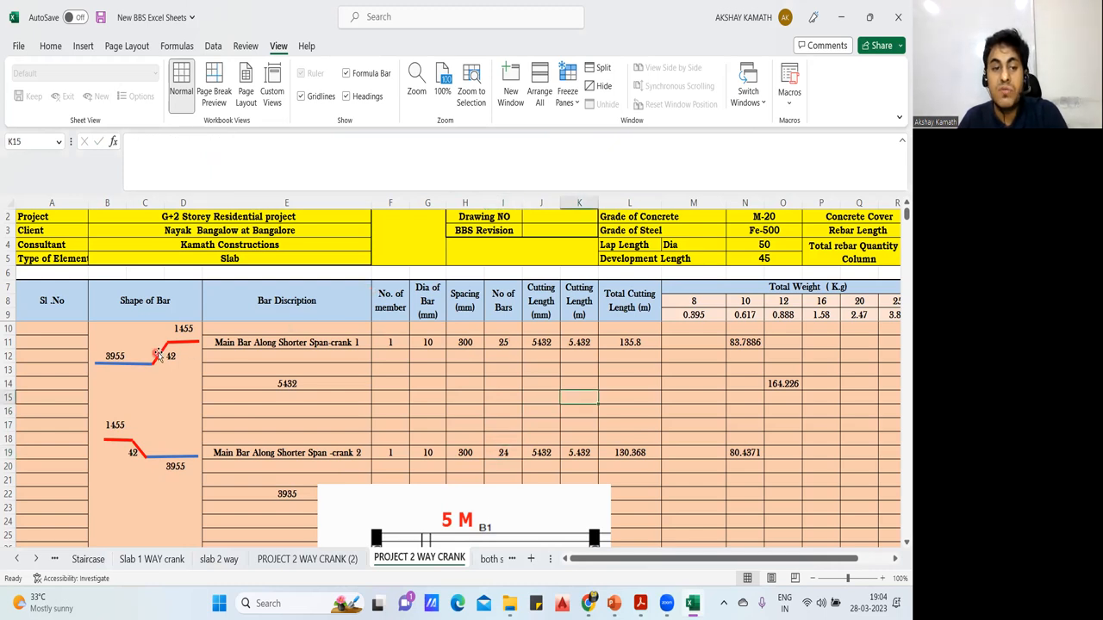
click(500, 343)
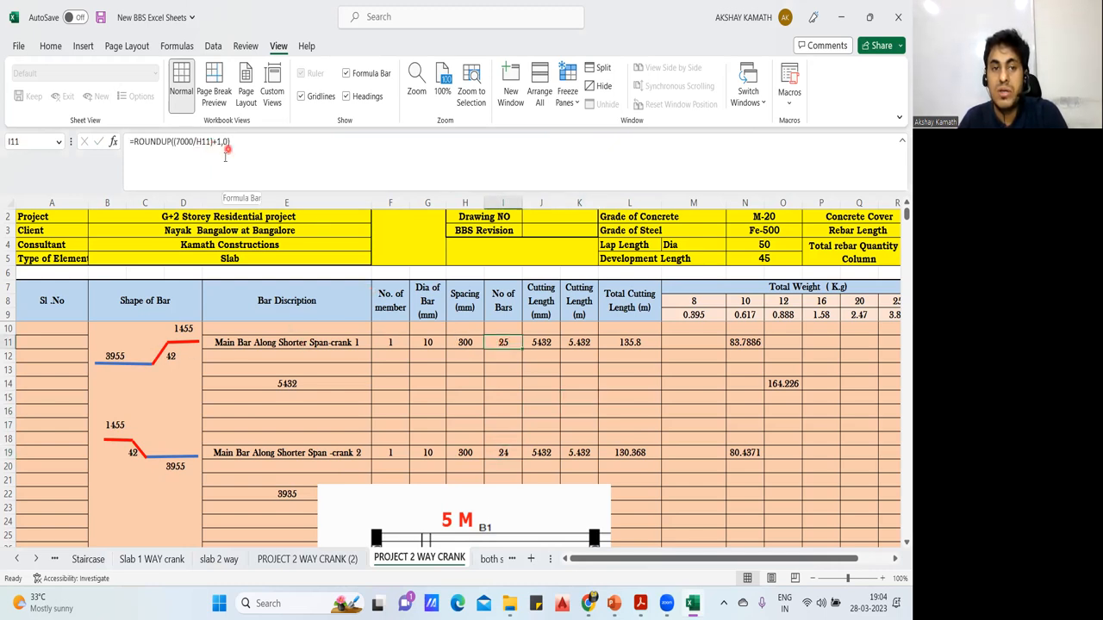
click(504, 452)
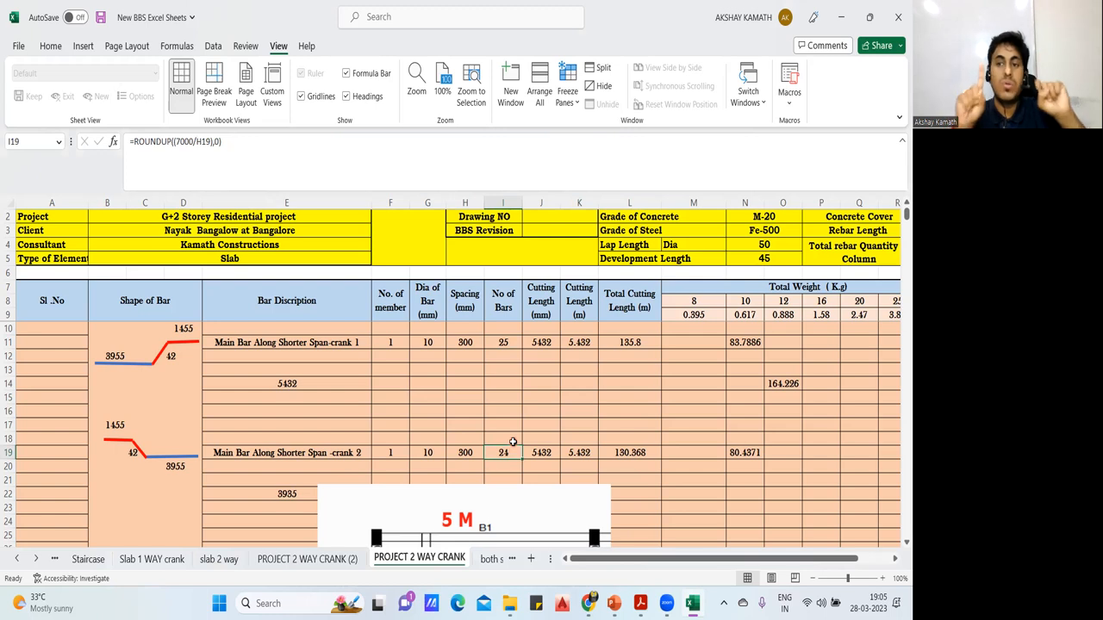
click(505, 344)
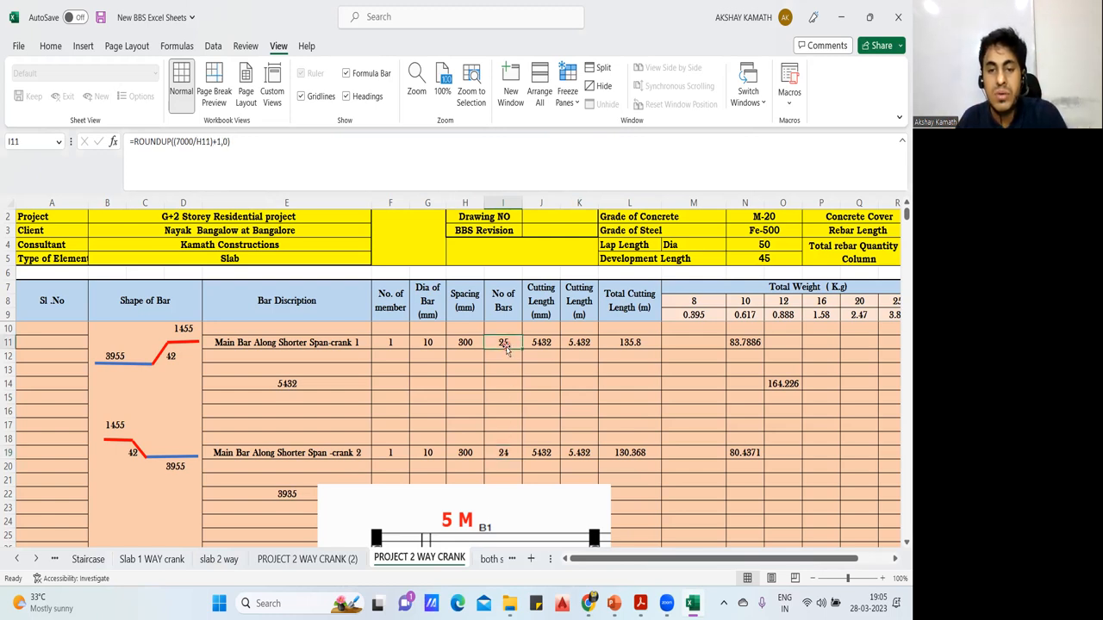
click(508, 454)
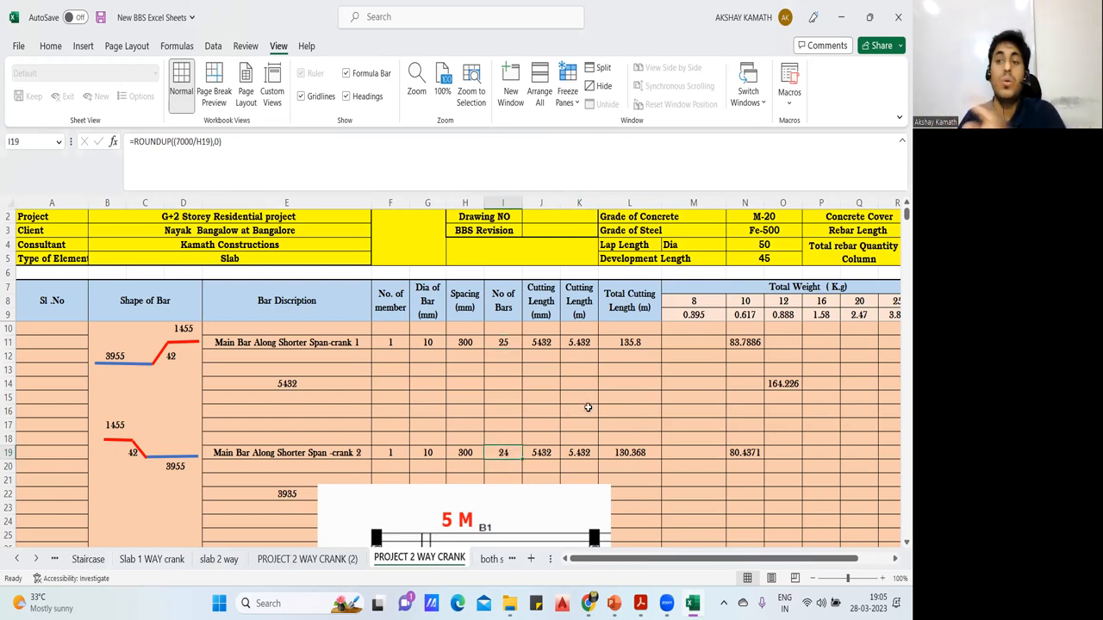
Compare the shorter-span bar count in I11 of sheet PROJECT 2 WAY CRANK (2) with I11 and I19 of PROJECT 2 WAY CRANK.
click(307, 558)
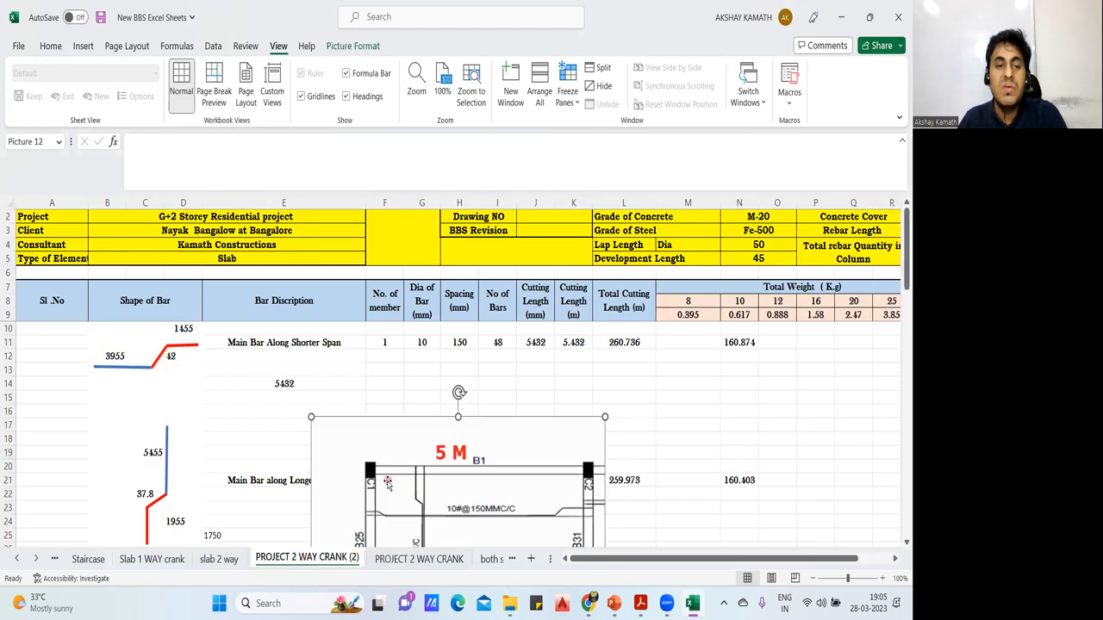
click(498, 342)
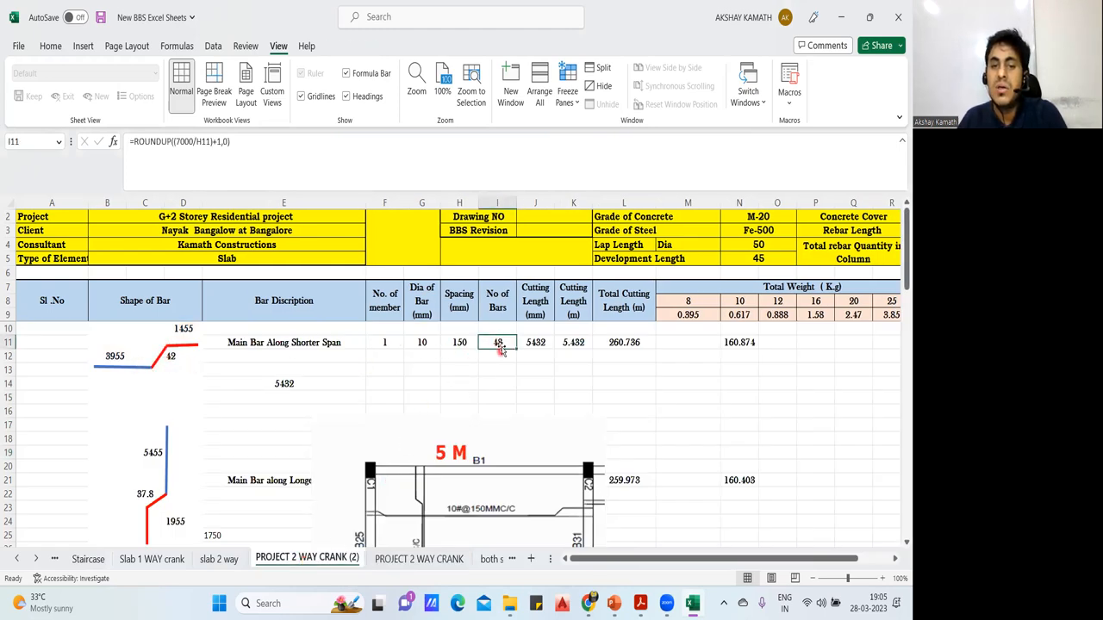
click(397, 561)
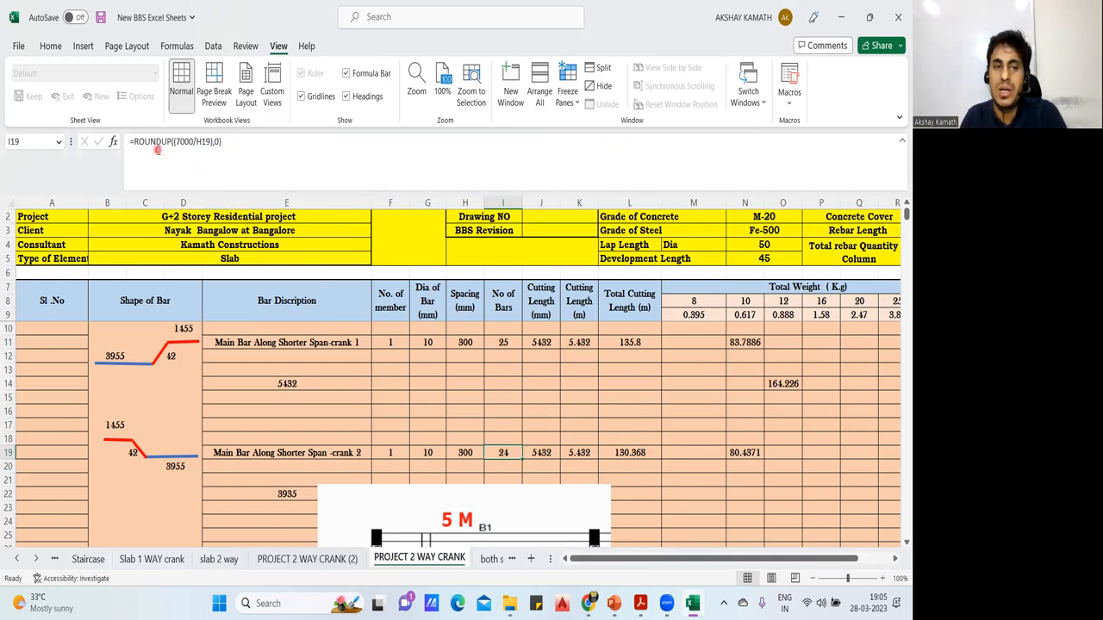
click(505, 345)
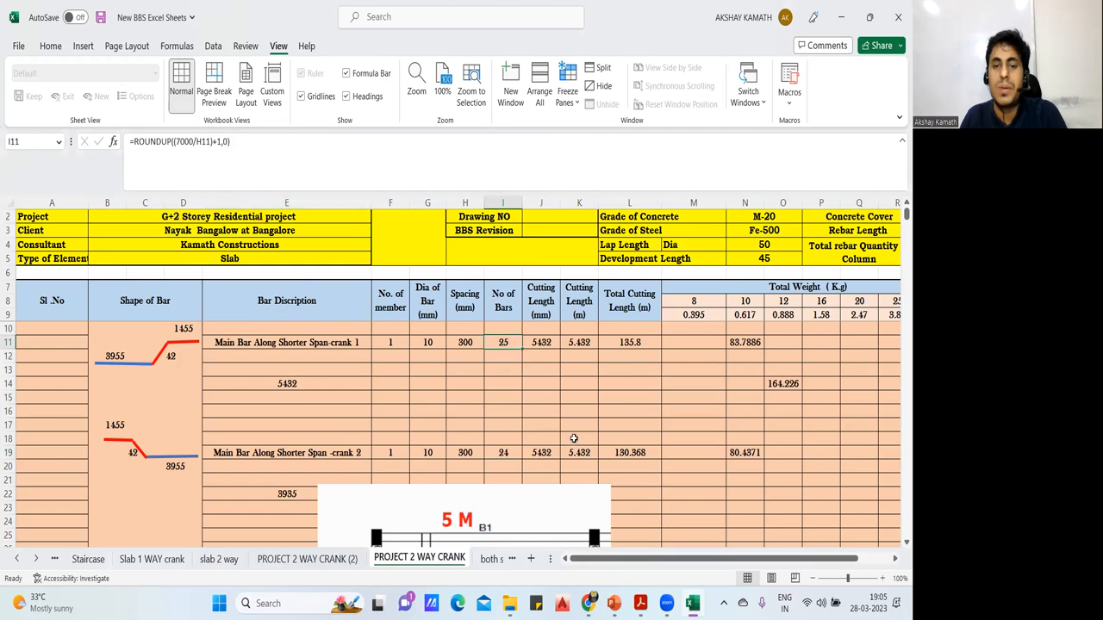
click(548, 360)
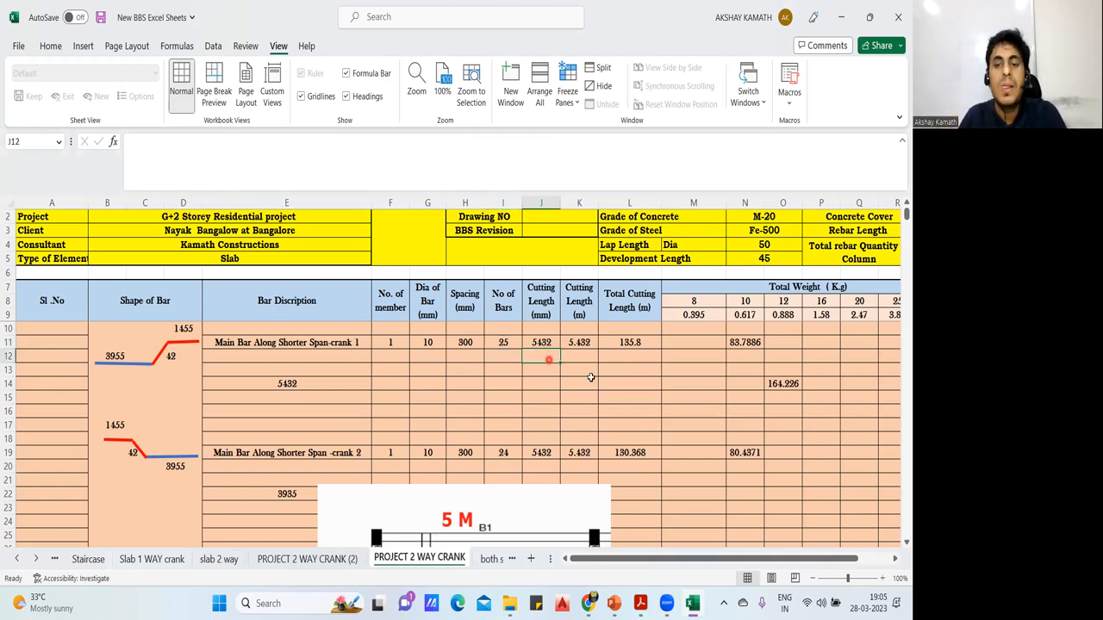
click(502, 453)
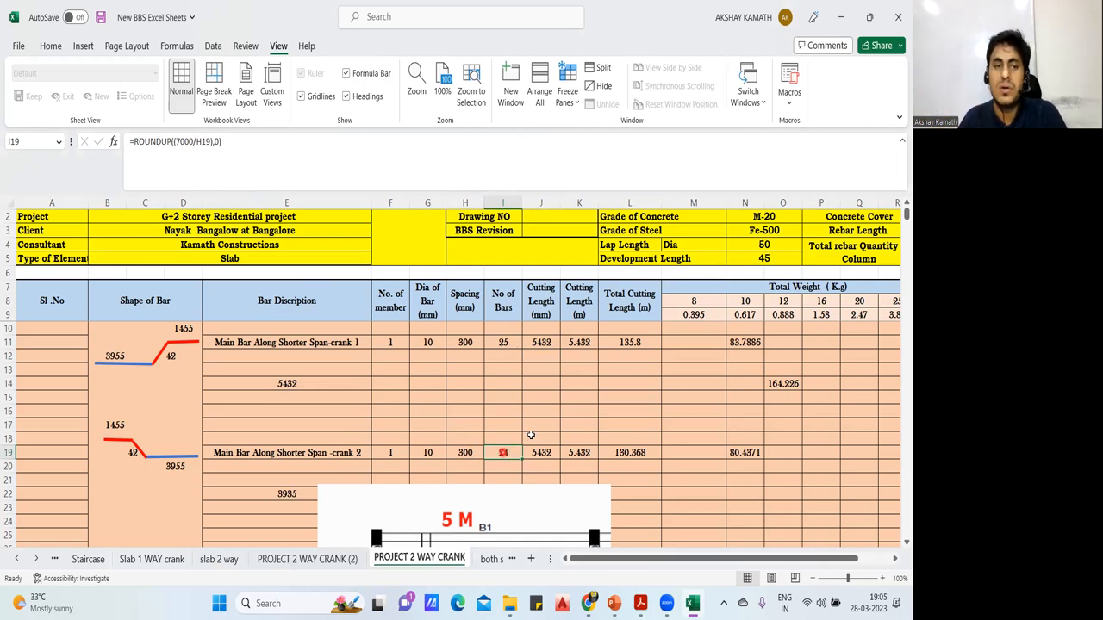
click(587, 403)
Inspect the crank 2 bar's cutting length formula in J19 and total cutting length formula in L19.
click(541, 456)
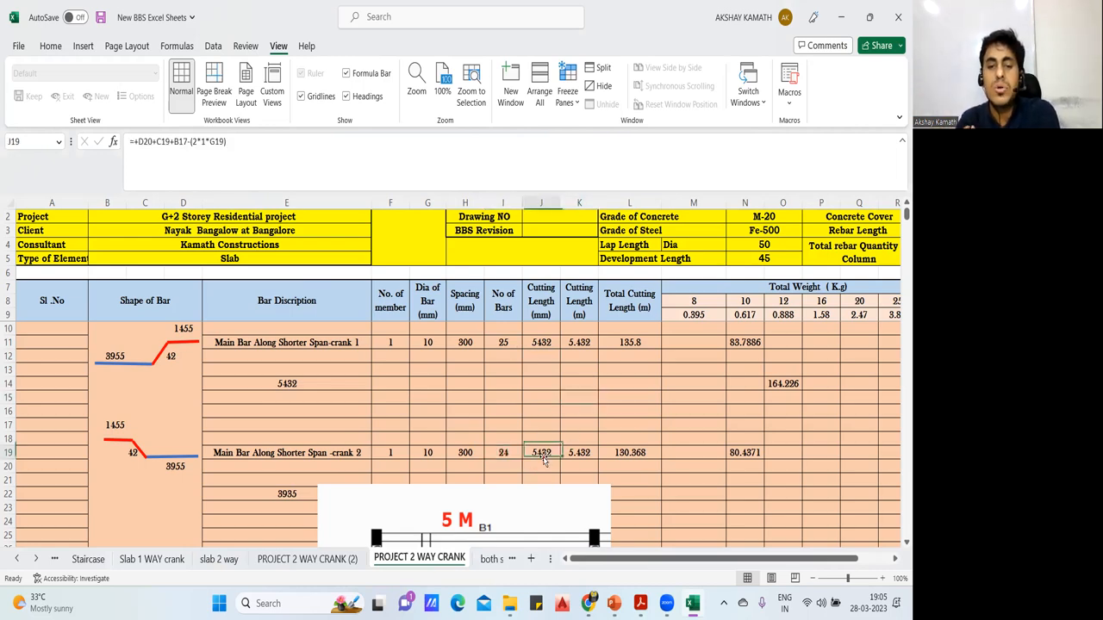
double_click(544, 459)
scroll(508, 513, up, 4)
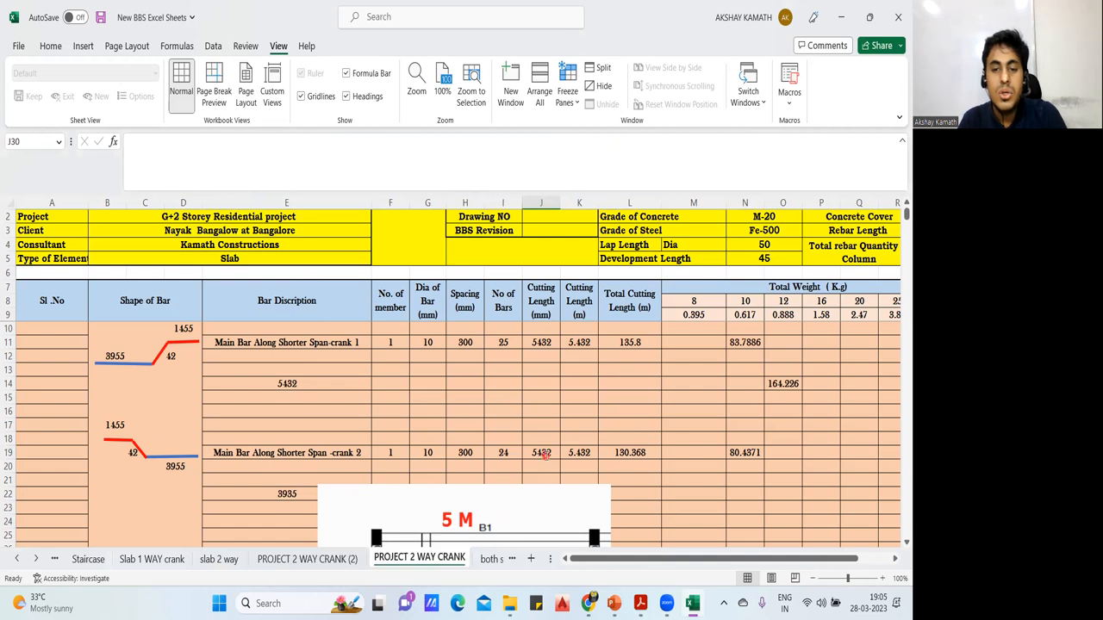
double_click(541, 452)
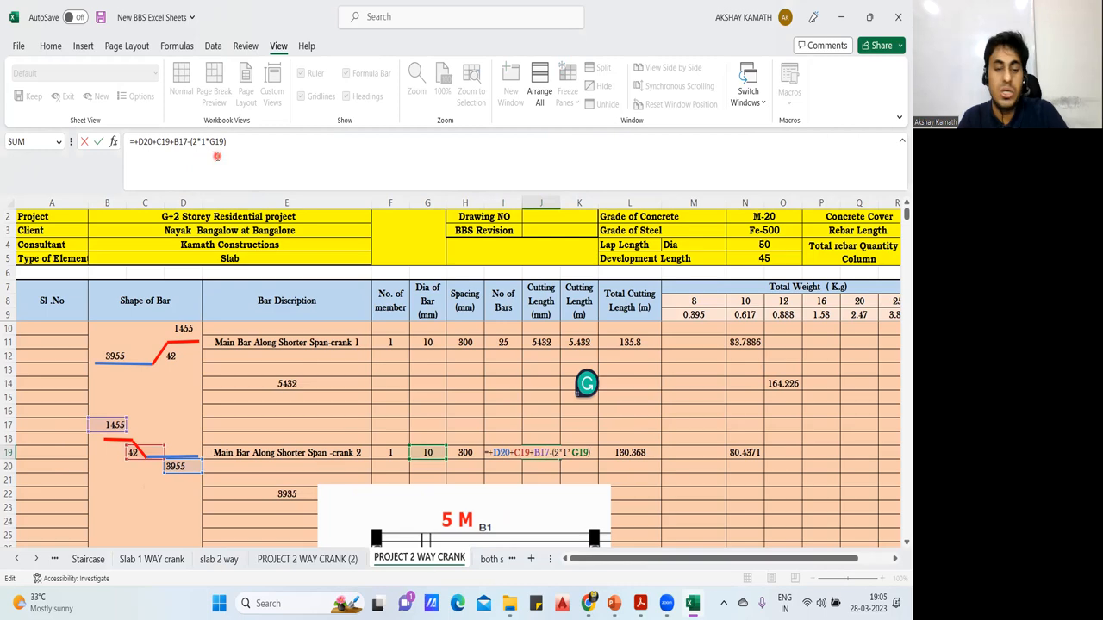
key(Return)
double_click(647, 451)
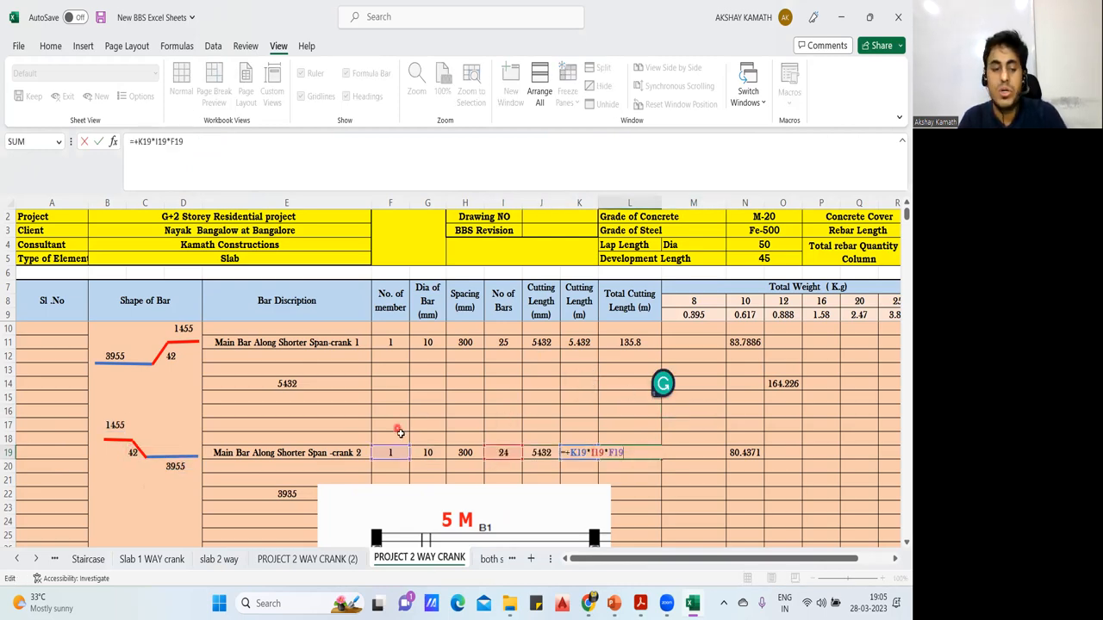
key(ctrl+Return)
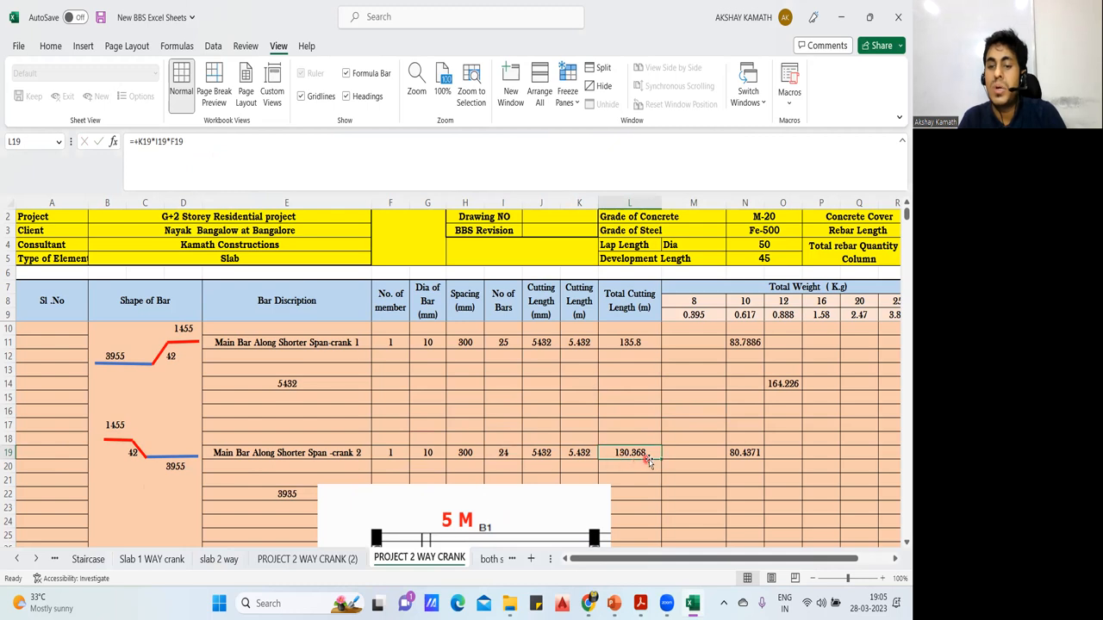
Check the crank 2 bar's diameter in G19 and inspect the weight formulas in N19 and O14.
click(424, 459)
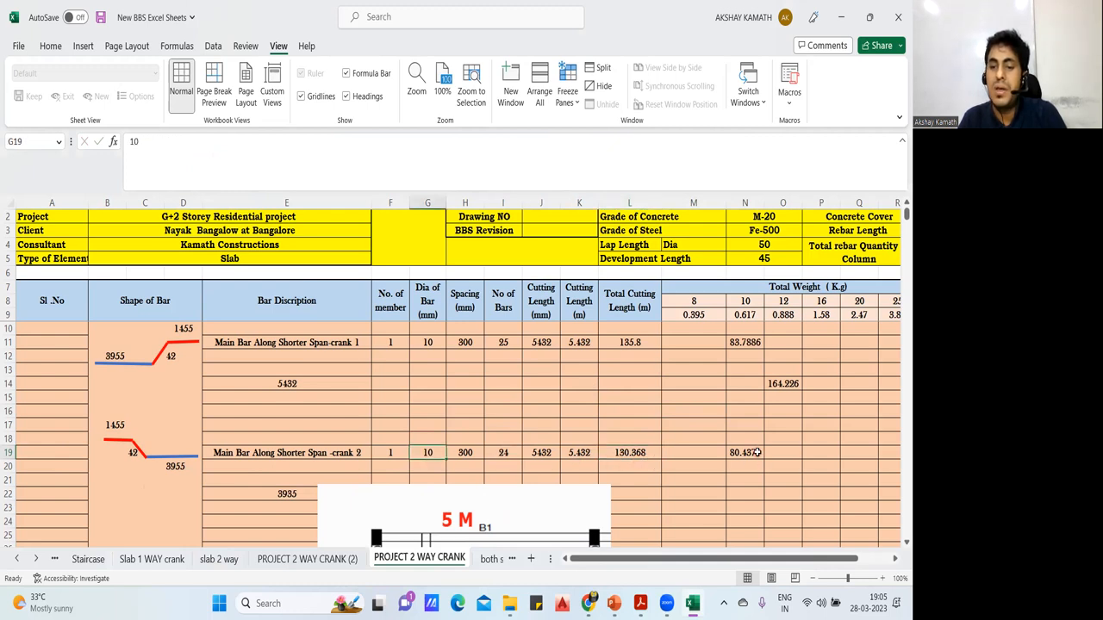
double_click(757, 453)
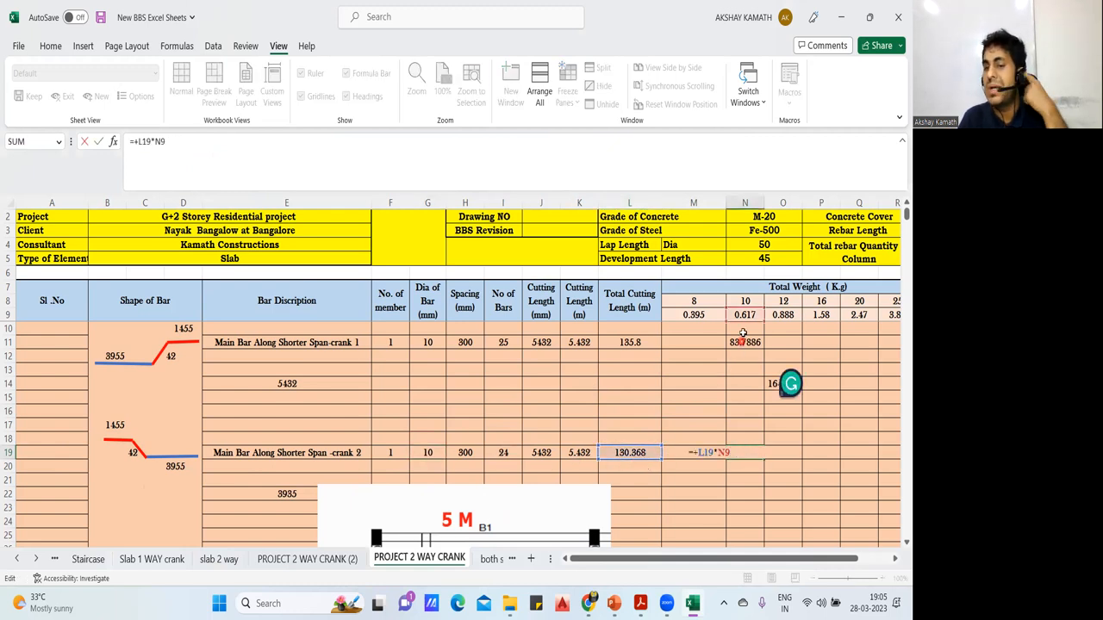
key(Escape)
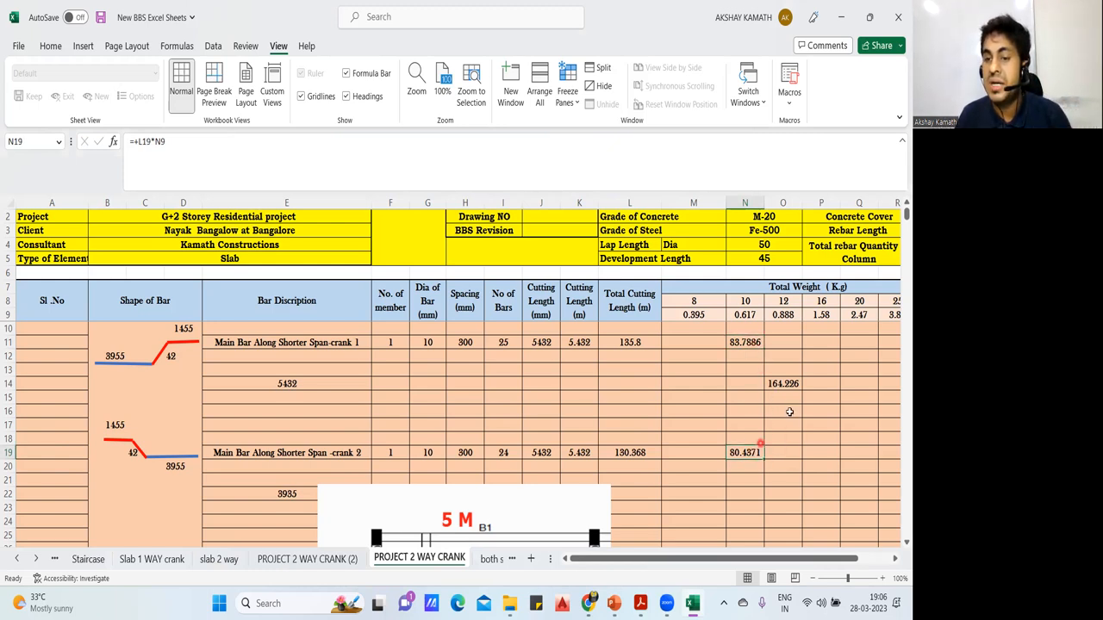
double_click(786, 384)
key(Escape)
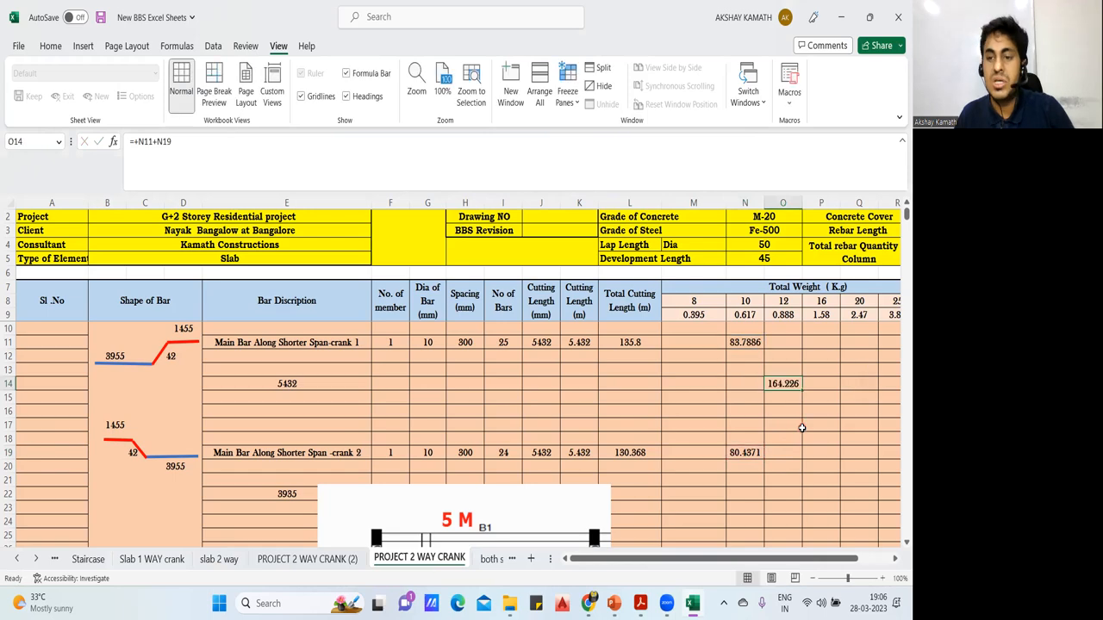
Compare the shorter-span weight in N11 of sheet PROJECT 2 WAY CRANK (2) with the combined crank weight in O14 of PROJECT 2 WAY CRANK.
click(339, 559)
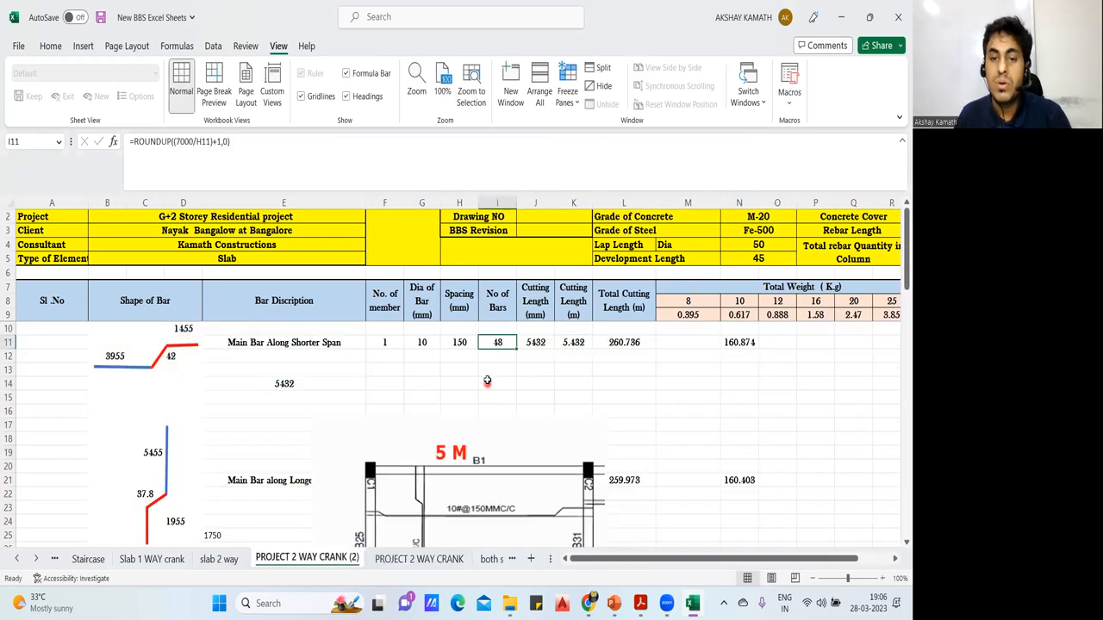
click(730, 342)
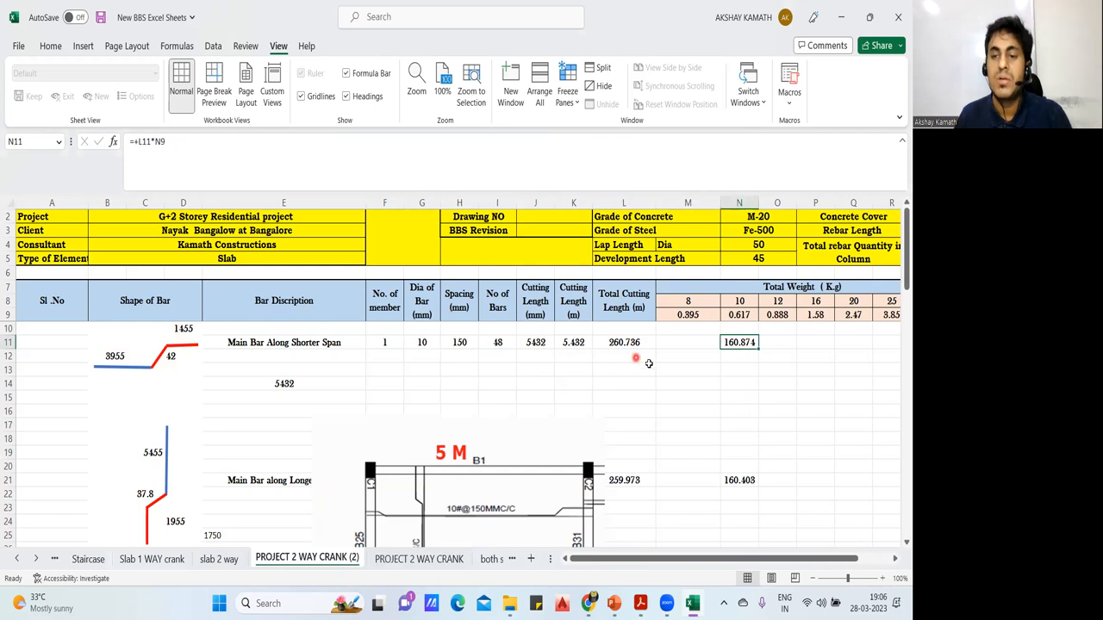
click(414, 560)
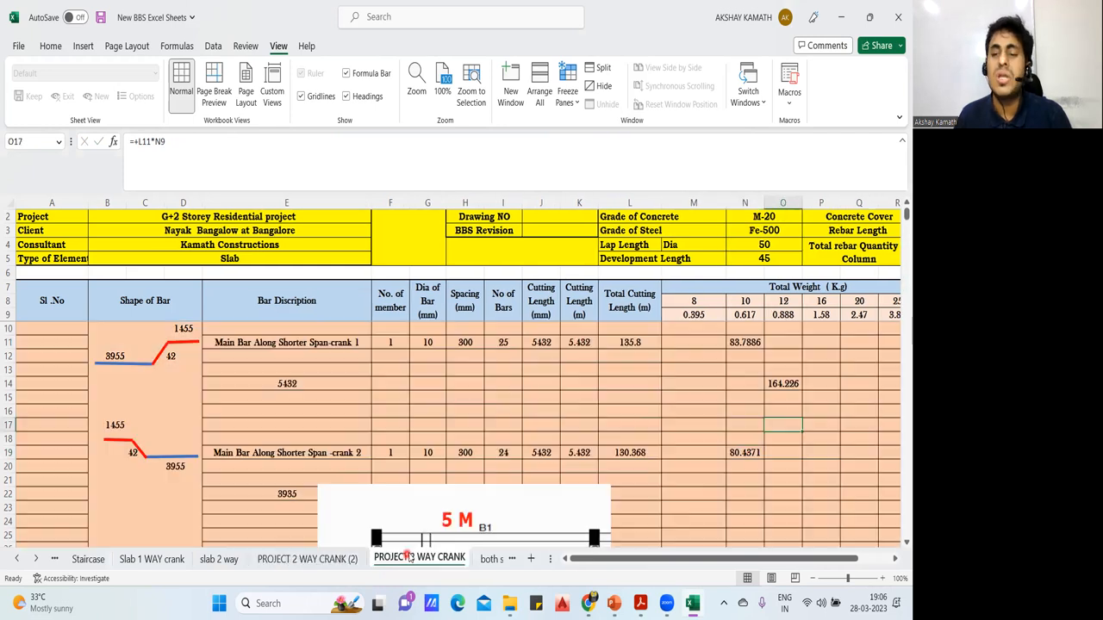
click(773, 383)
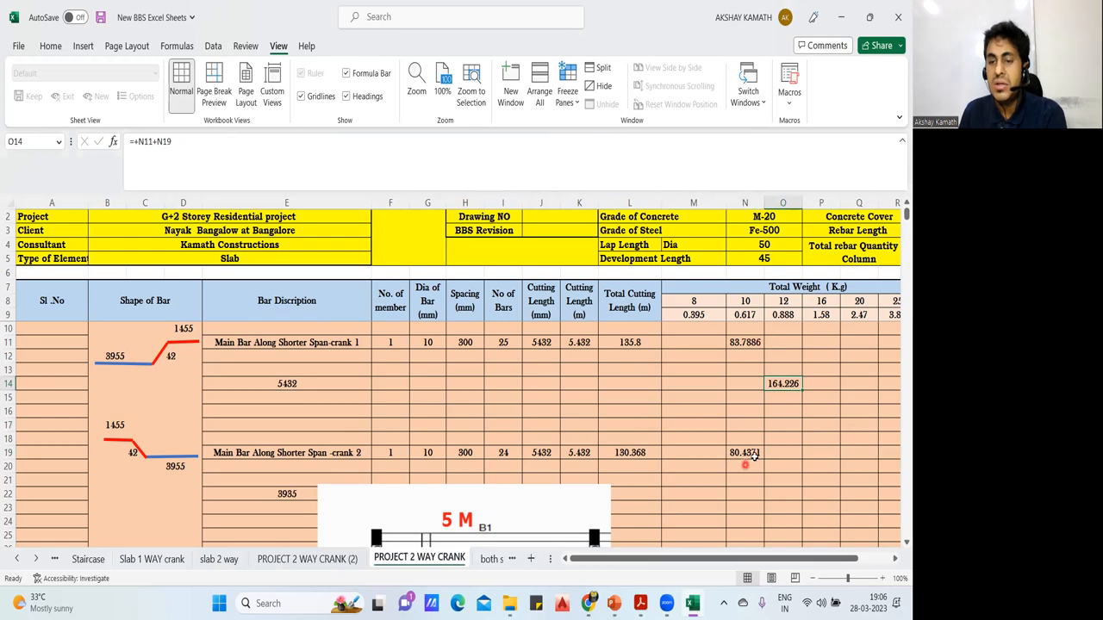
click(303, 560)
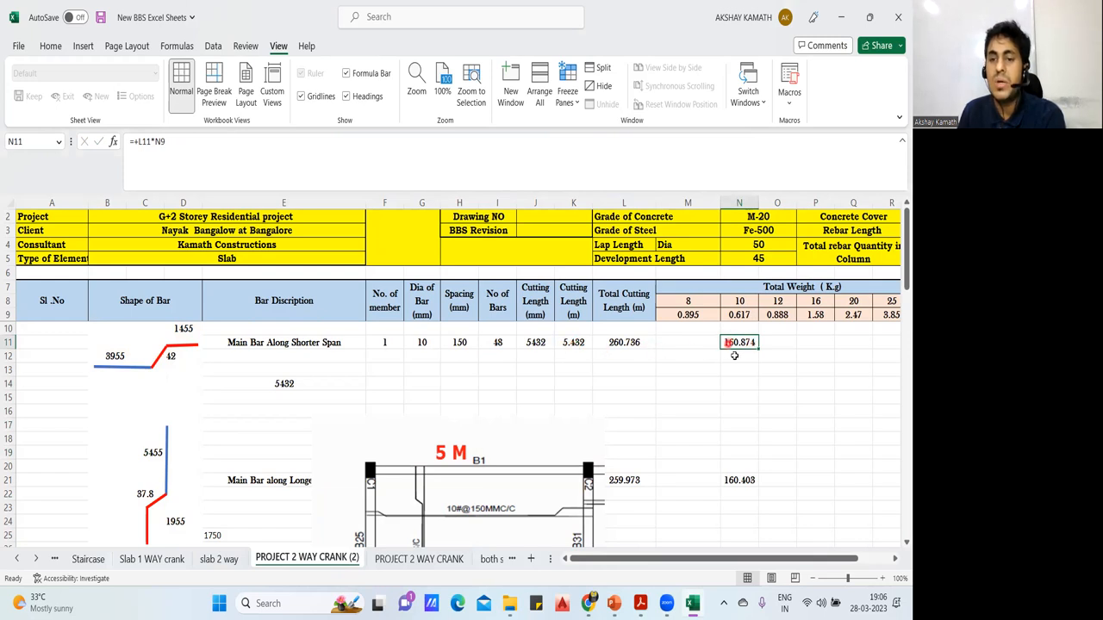
click(412, 559)
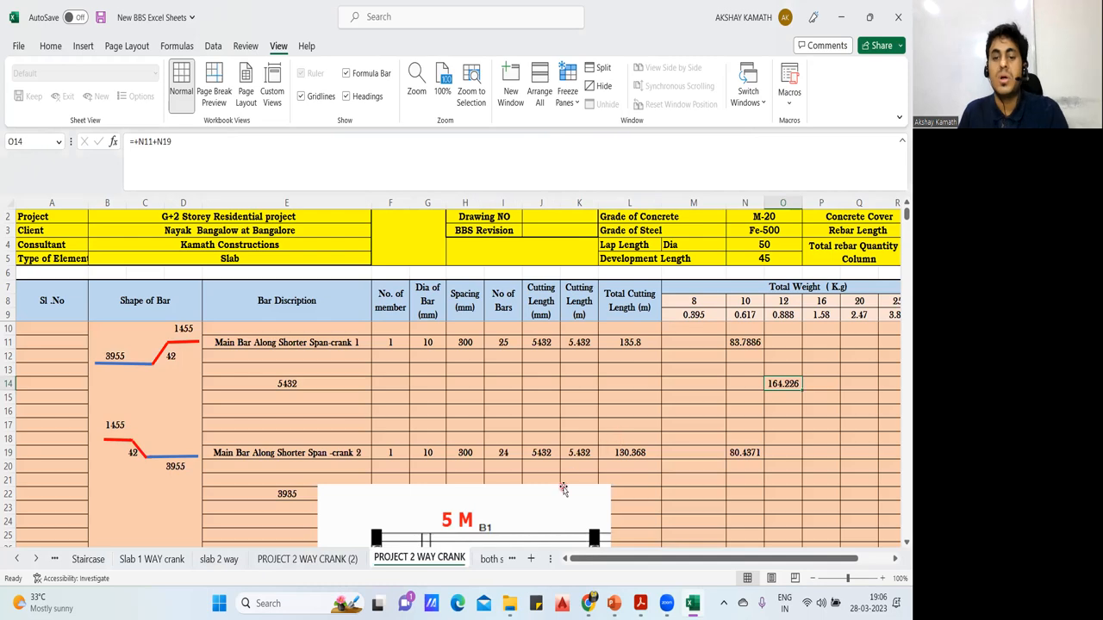
Move the slab plan picture down and to the right so its upper edge lies around row 24, starting at column H.
drag(561, 502, 557, 129)
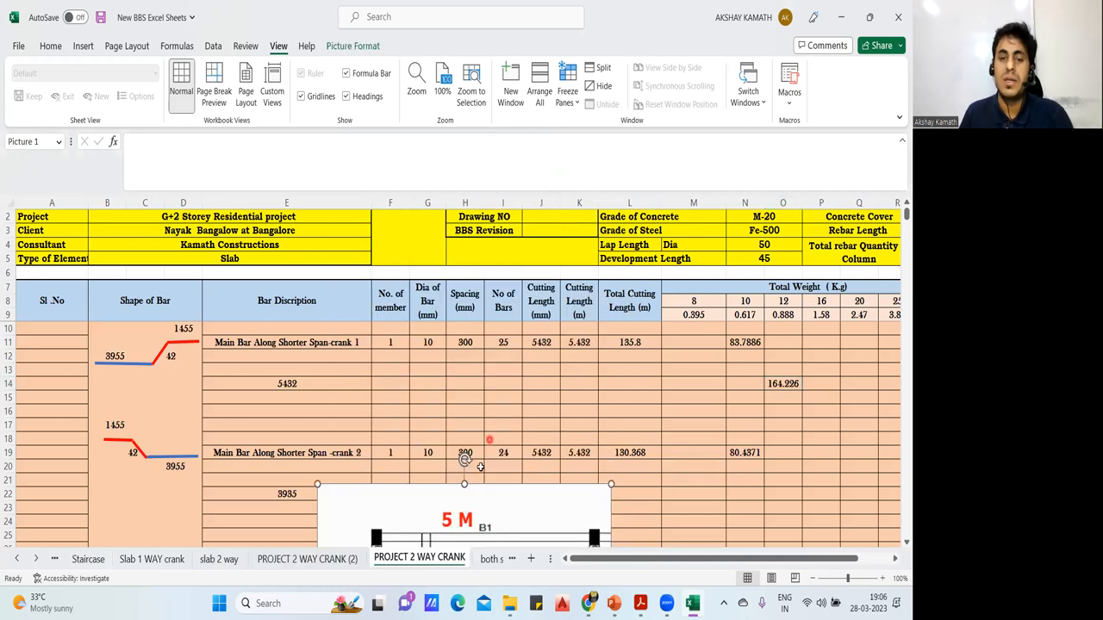
scroll(491, 457, down, 2)
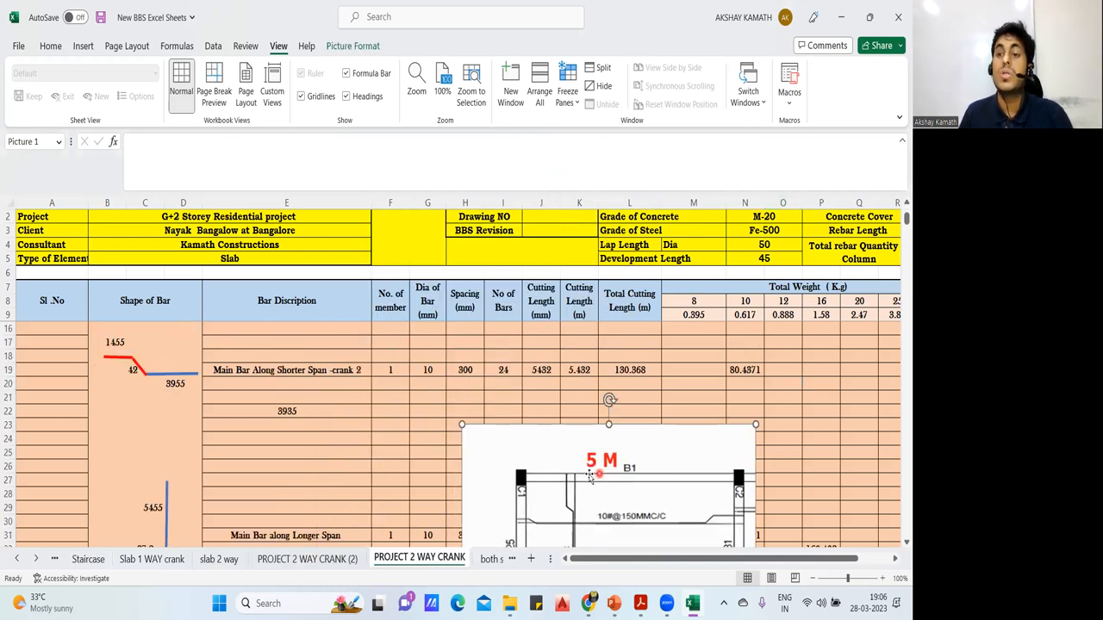
scroll(601, 481, down, 1)
drag(608, 384, 609, 403)
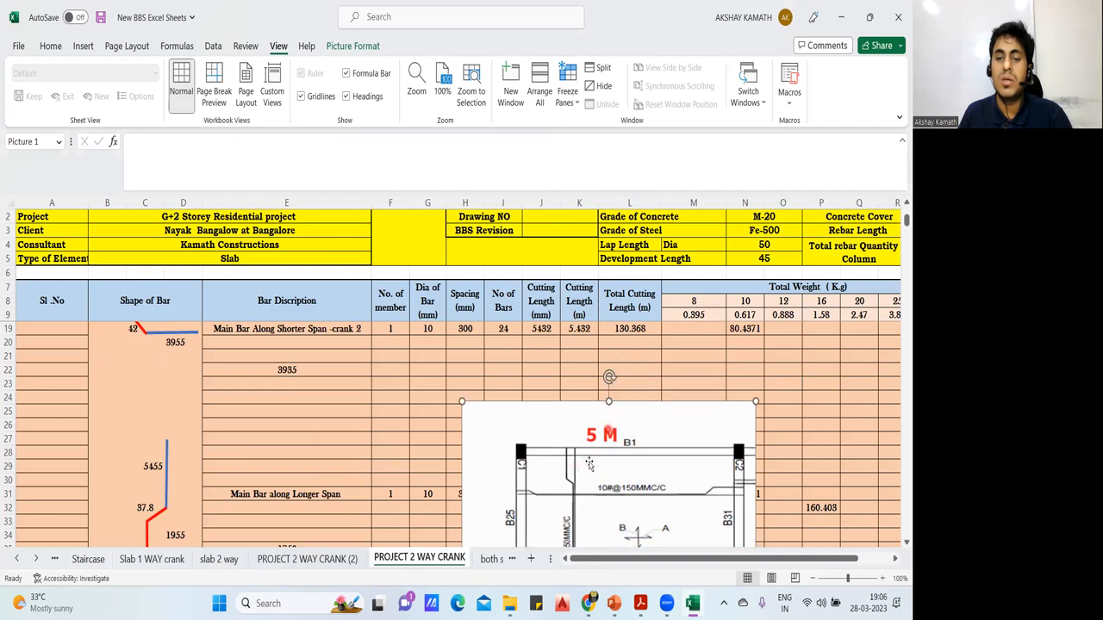
Shrink the slab plan picture and move it to columns E to I, above the longer-span main bar row.
drag(588, 464, 512, 360)
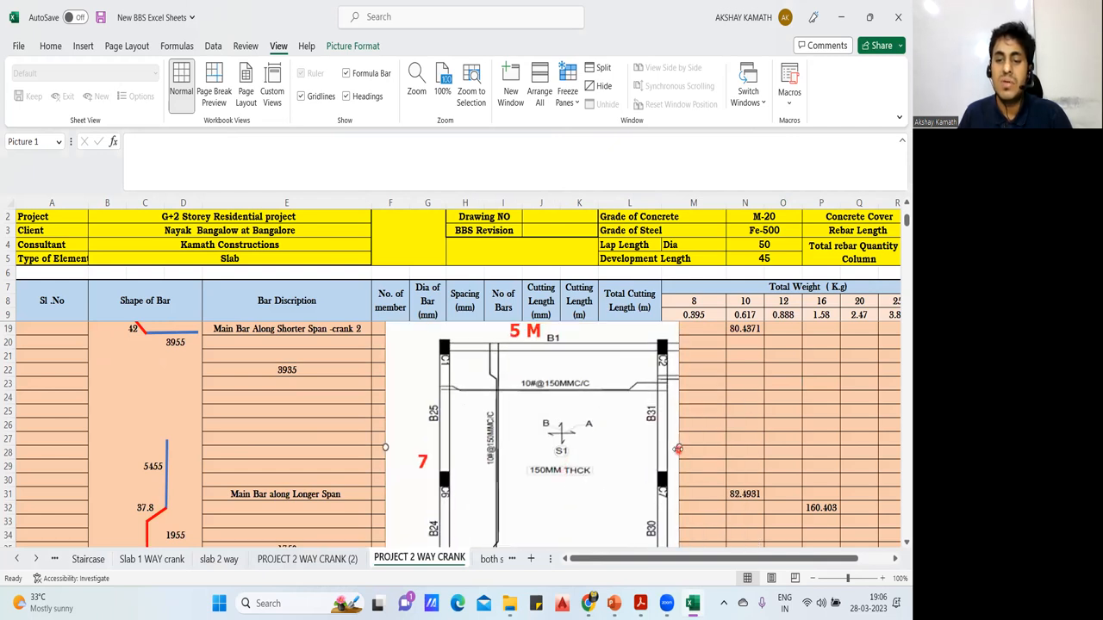
drag(679, 447, 657, 448)
drag(589, 474, 588, 417)
drag(521, 540, 522, 449)
drag(517, 395, 470, 466)
drag(610, 417, 547, 419)
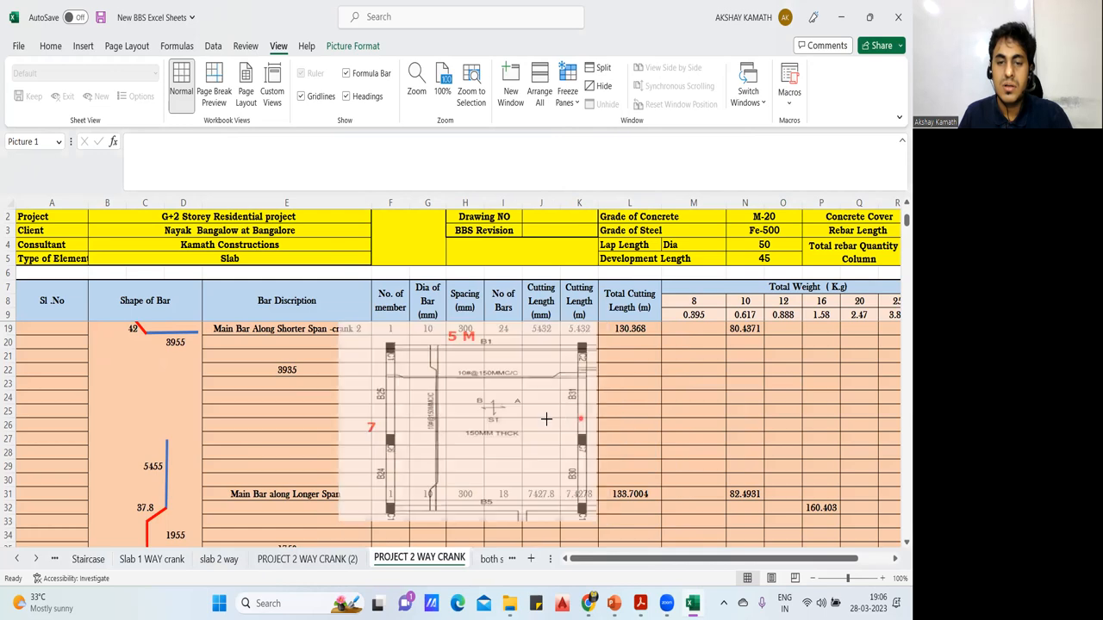
drag(457, 449, 422, 404)
Place the plan picture beside the longer-span bar shape, over about rows 22 to 36, and inspect the bar length formula in C29.
scroll(381, 463, down, 2)
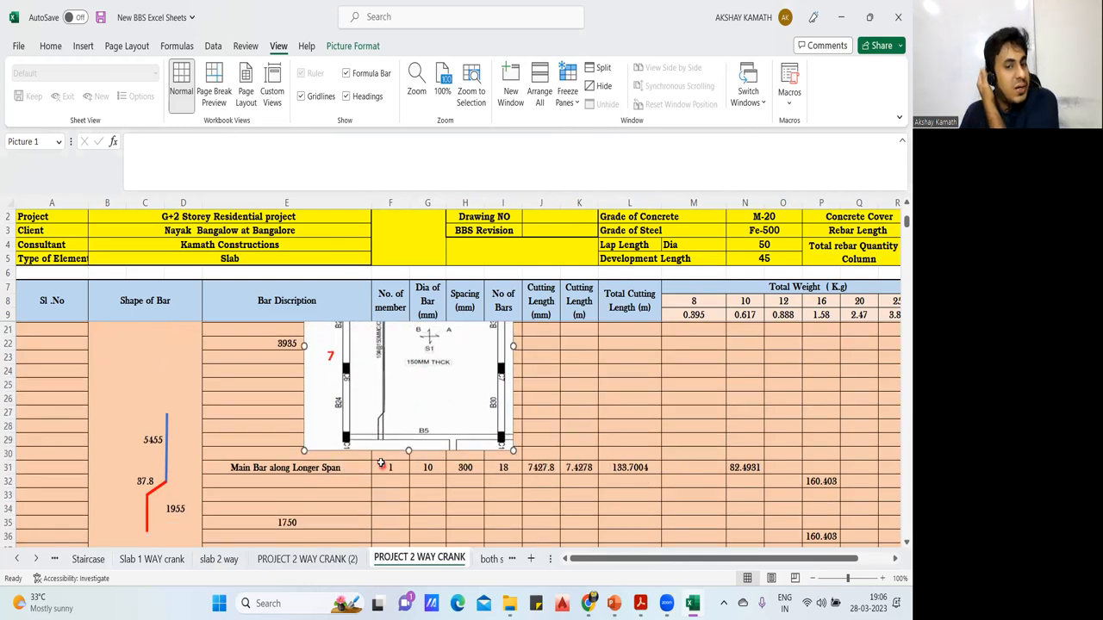
scroll(251, 450, up, 1)
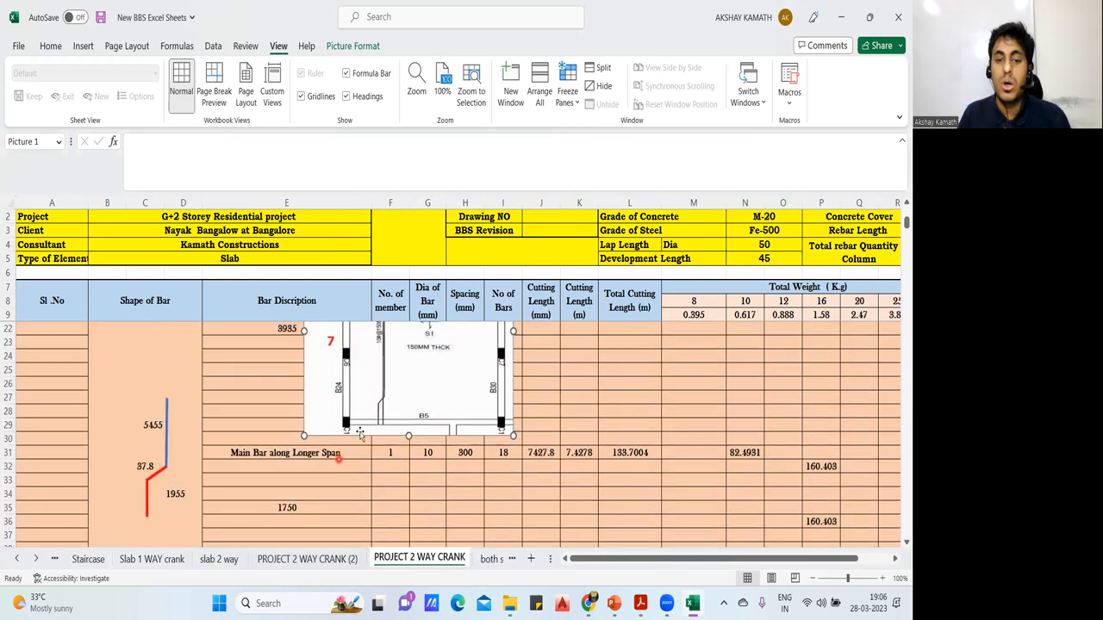
drag(352, 402, 325, 408)
click(153, 425)
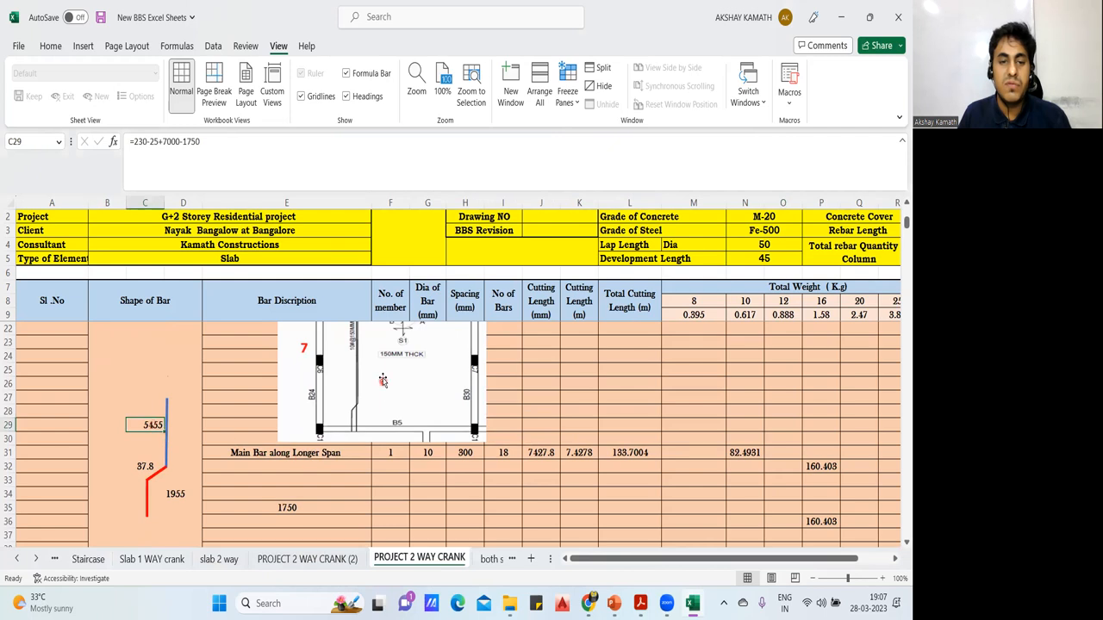
drag(383, 381, 374, 497)
click(152, 425)
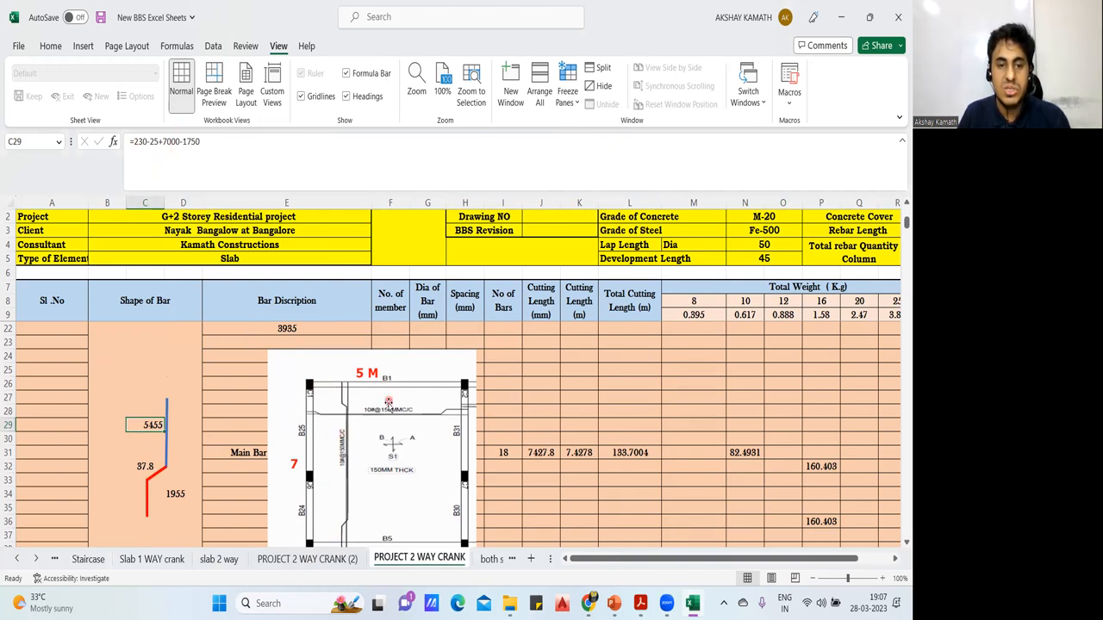
drag(389, 402, 385, 376)
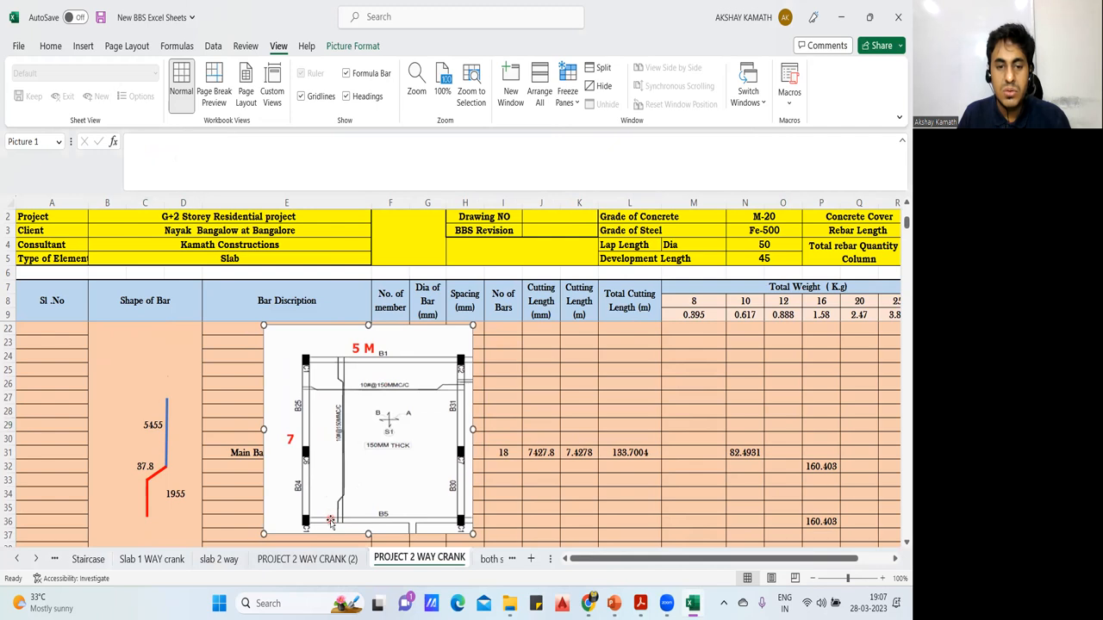
click(153, 425)
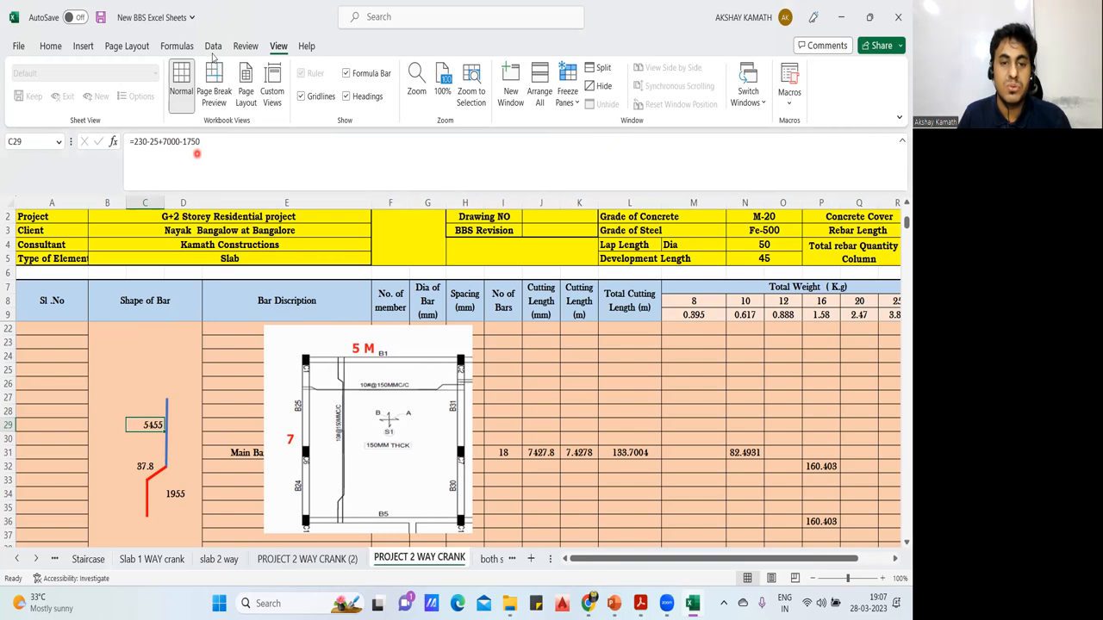
Mark the longer-span bar's straight portion on the plan with a green vertical line and inspect the formulas in C29, C32 and D34.
drag(350, 360, 350, 497)
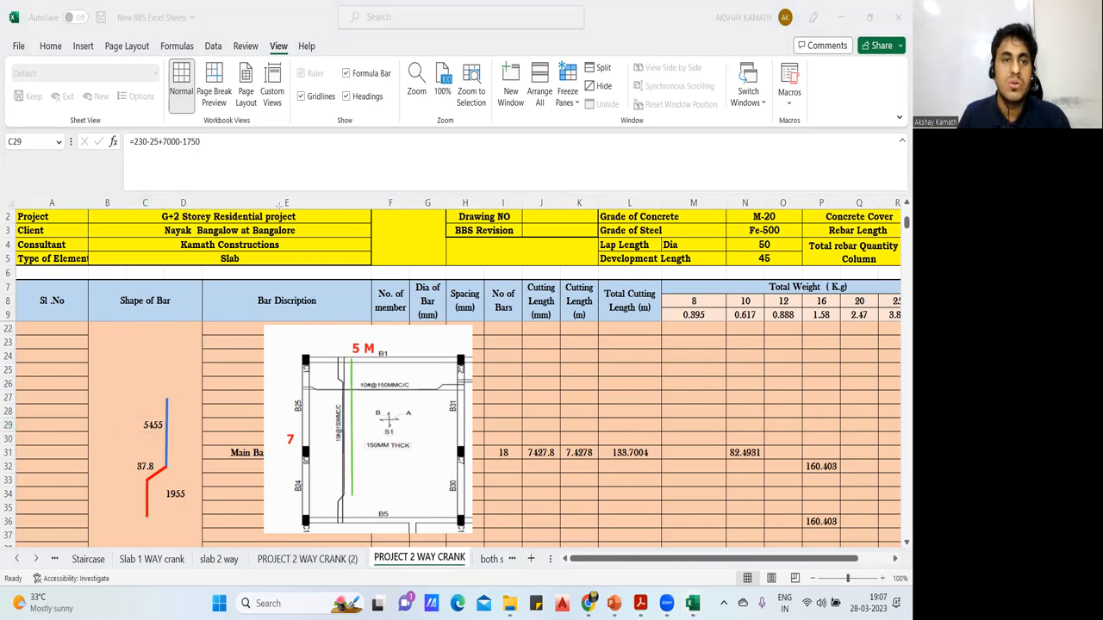
click(150, 427)
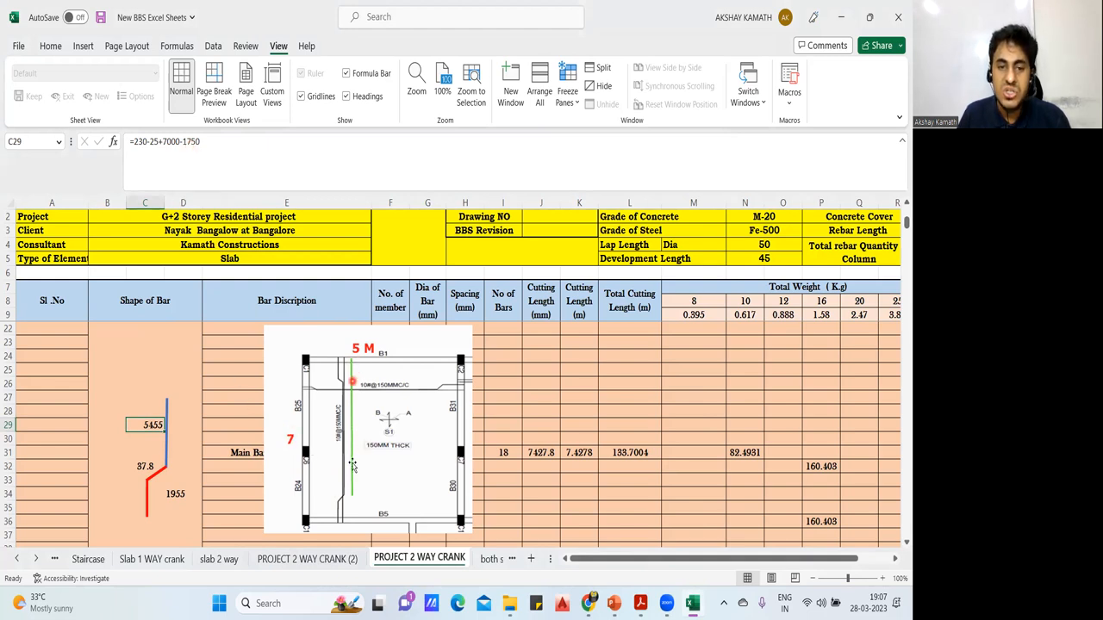
click(505, 394)
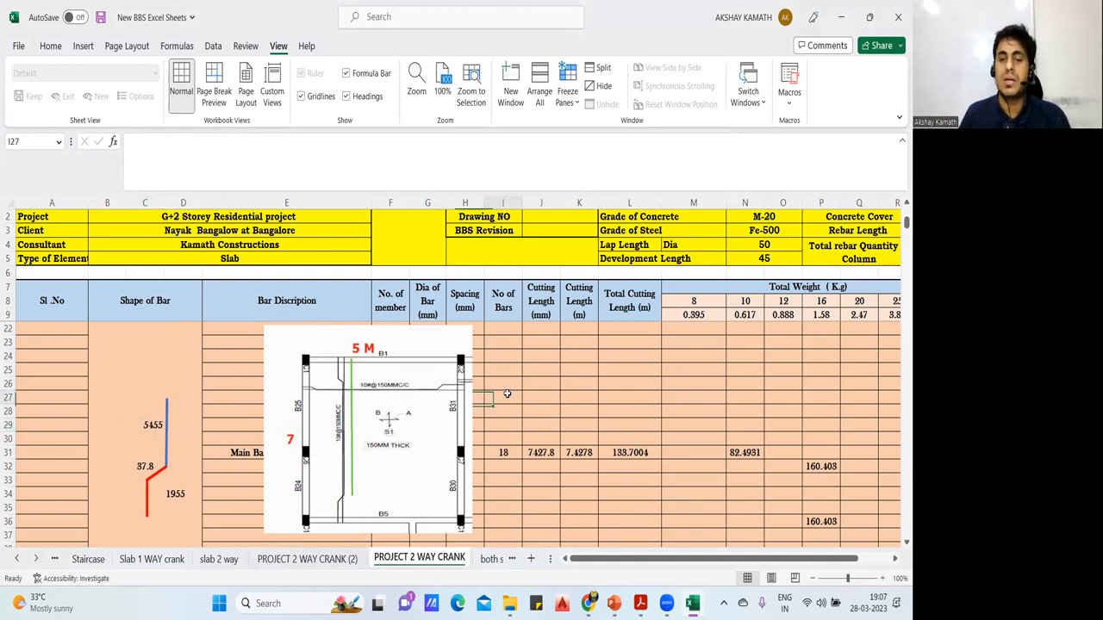
click(144, 467)
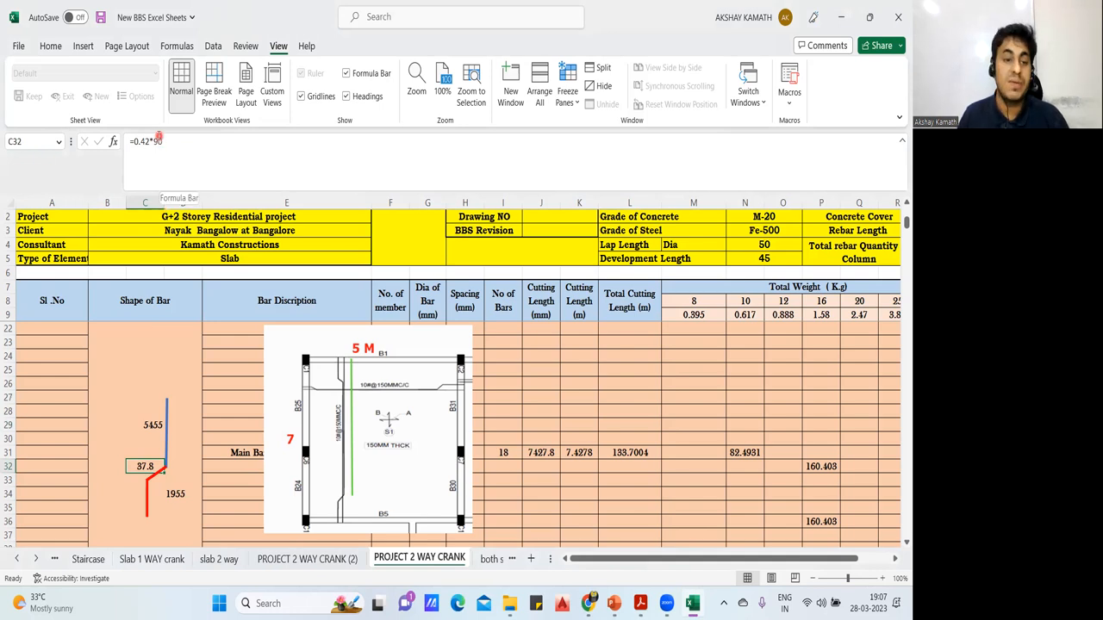
click(177, 495)
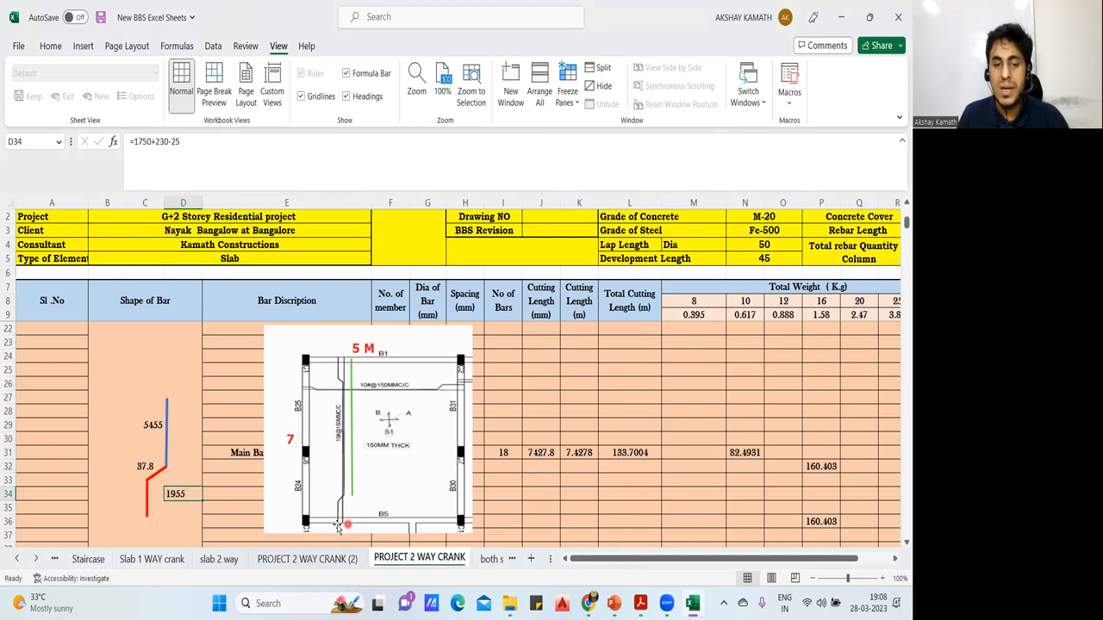
Move the plan picture clear of row 31 and extend the description in E31 to "Main Bar along Longer Span -crank 1".
drag(332, 507, 421, 446)
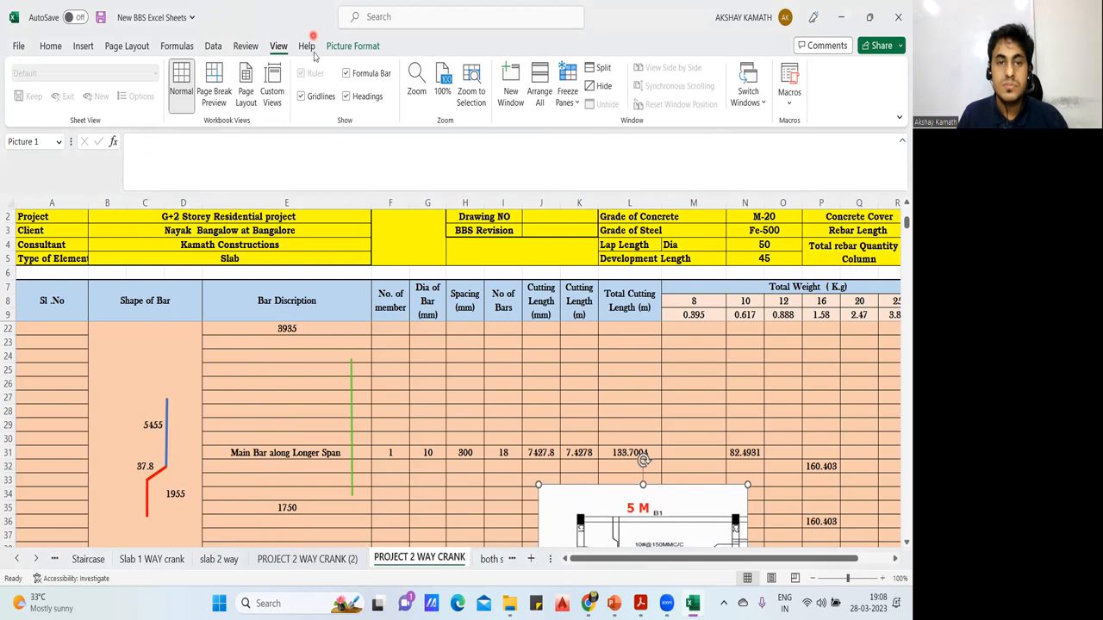
click(294, 455)
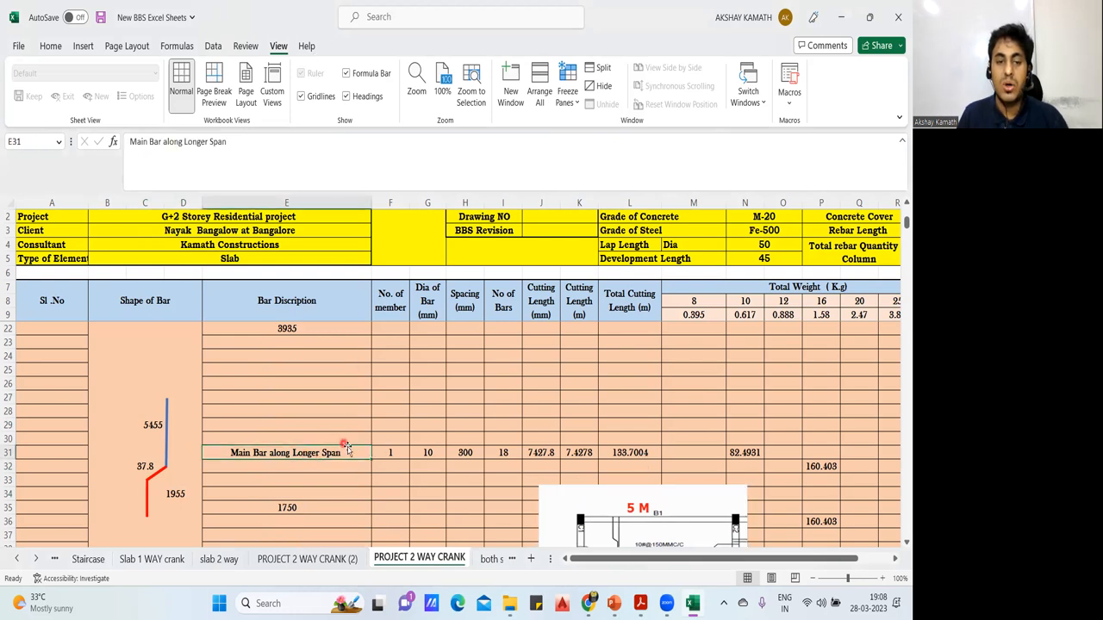
double_click(345, 451)
text(-crank 1)
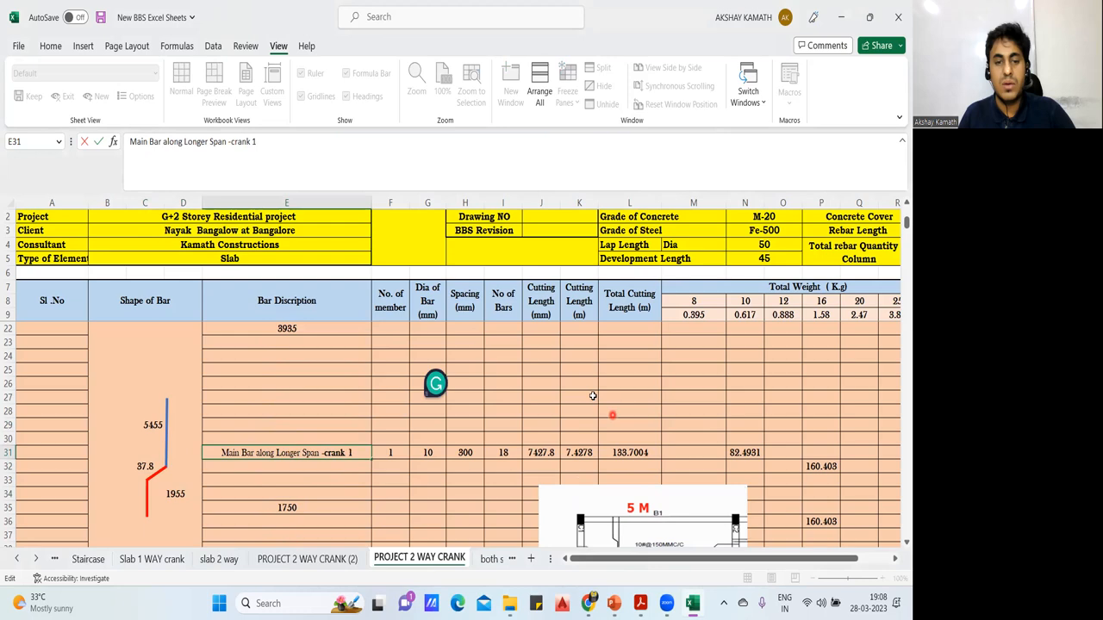
click(592, 395)
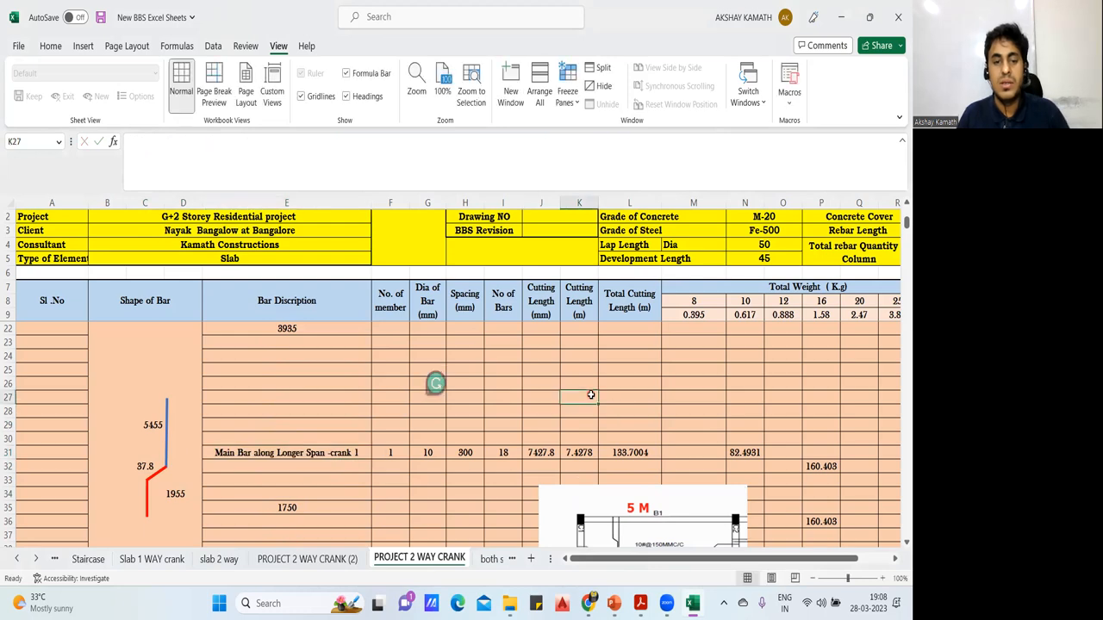
Compare the two longer-span bar shapes and check the crank 1 bar's number of members in F31 and diameter in G31.
scroll(207, 448, down, 4)
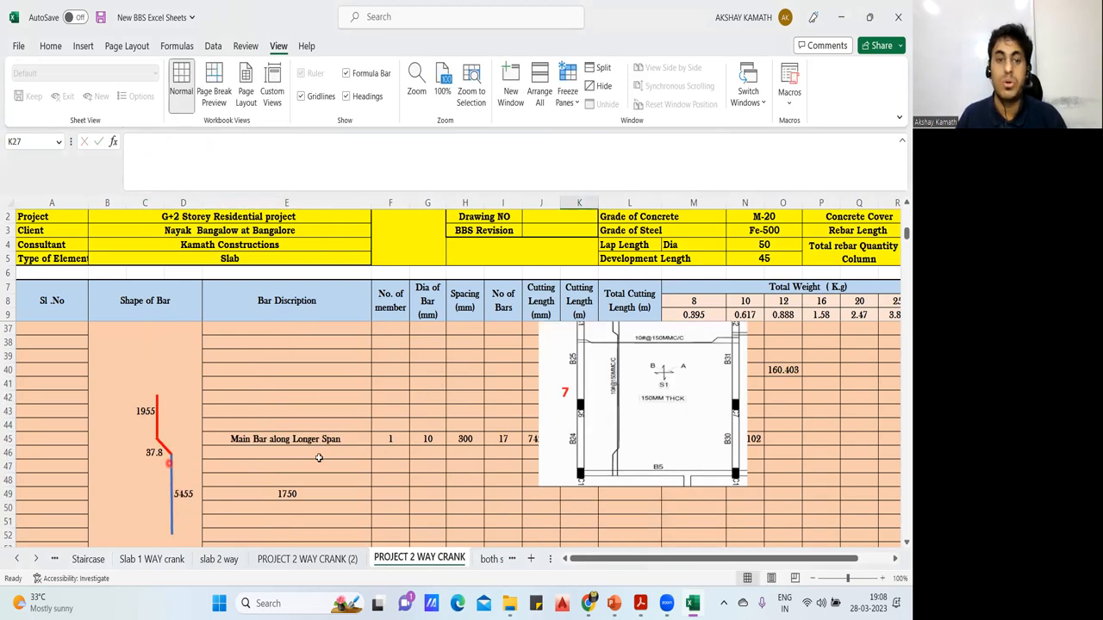
scroll(310, 457, up, 4)
click(397, 451)
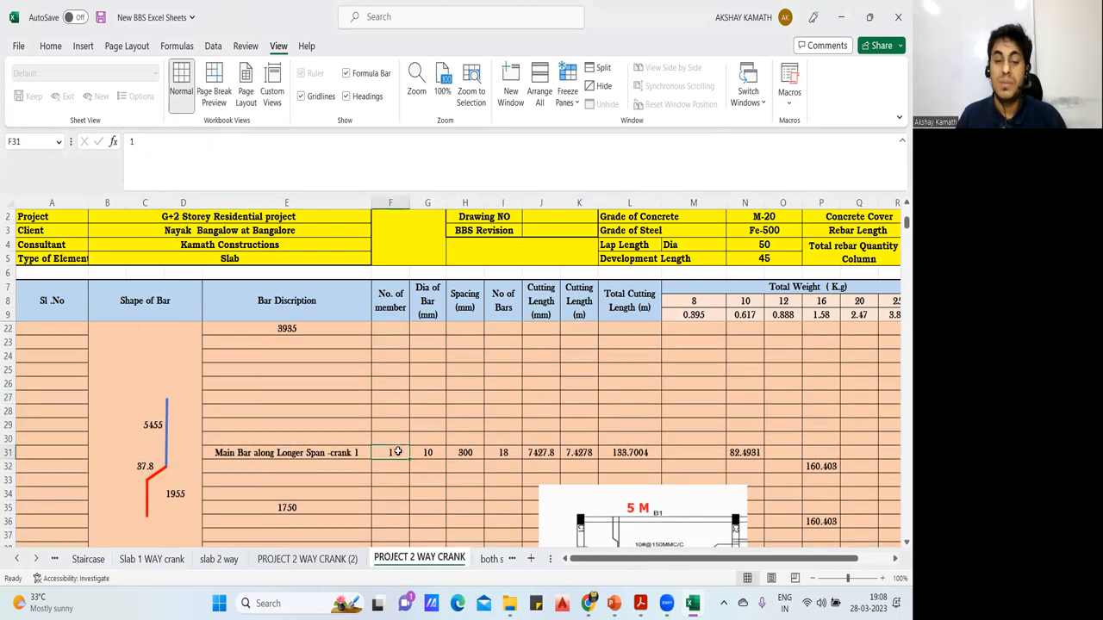
click(428, 459)
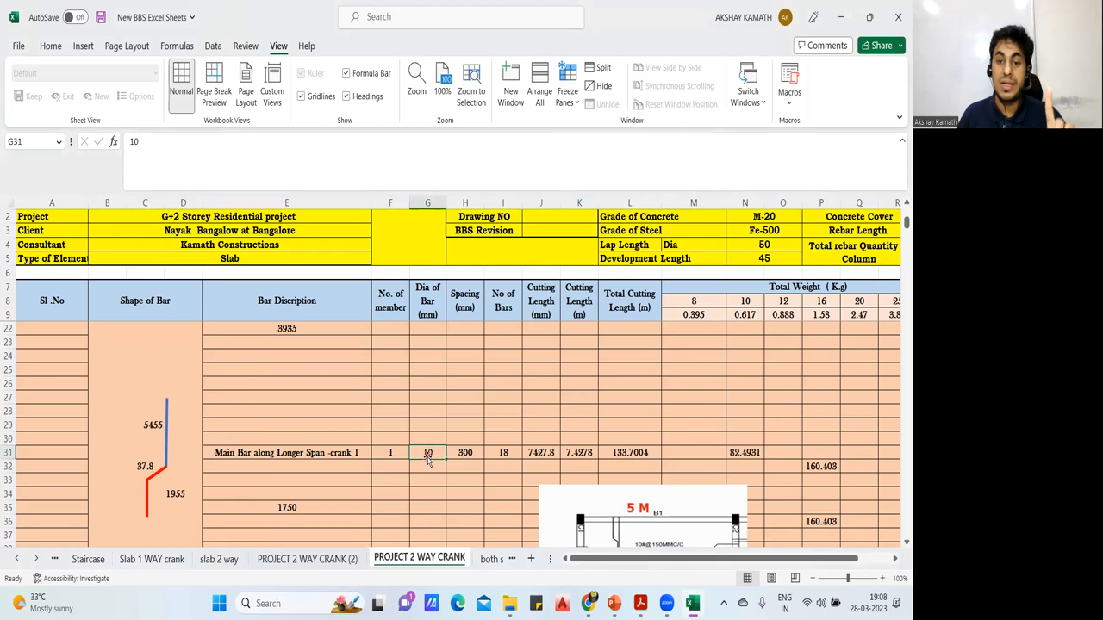
Move the slab plan picture up over row 31 and enlarge it, with its edge reaching the end of column E.
drag(620, 523, 489, 373)
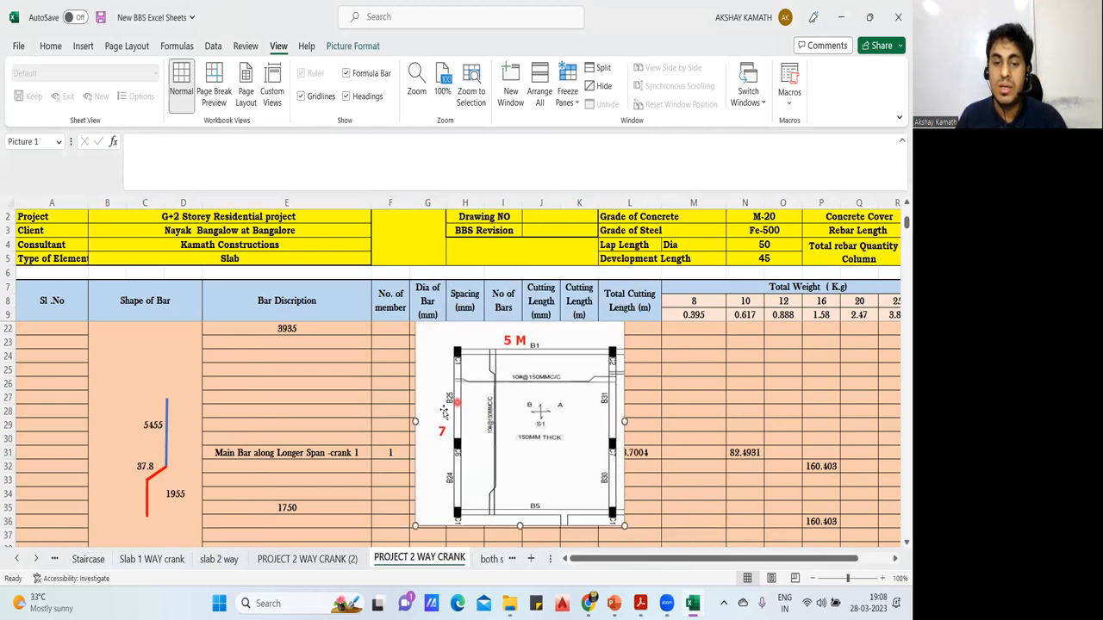
drag(415, 423, 355, 422)
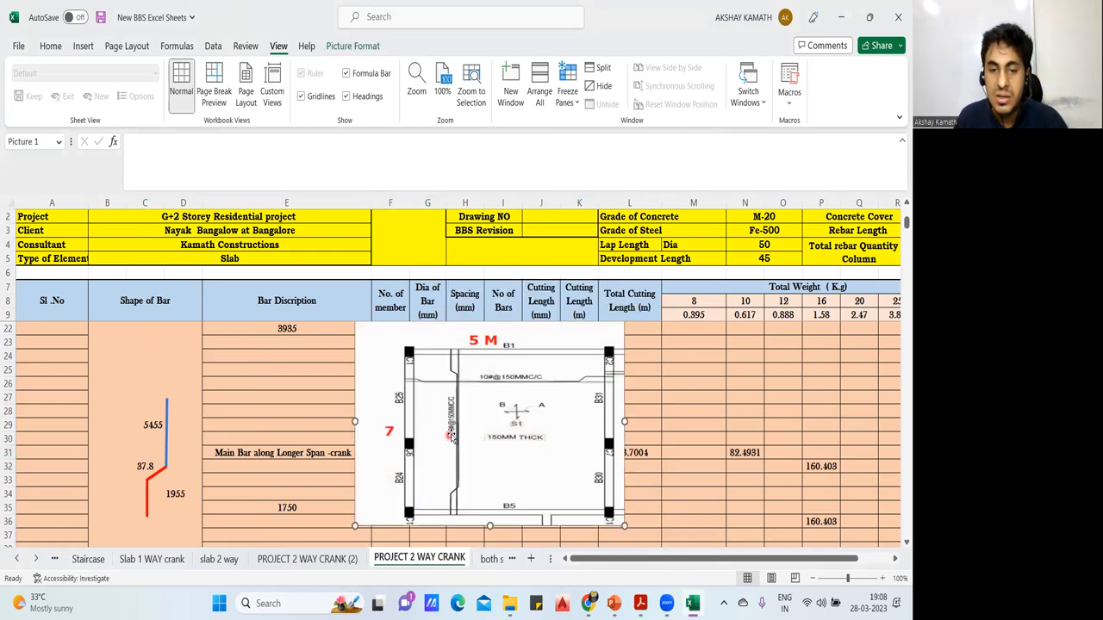
drag(491, 525, 542, 566)
Switch to SLAB DETAIL.pdf in Adobe Acrobat Reader and examine slab S1's bar diameter and spacing labels in both directions.
click(640, 604)
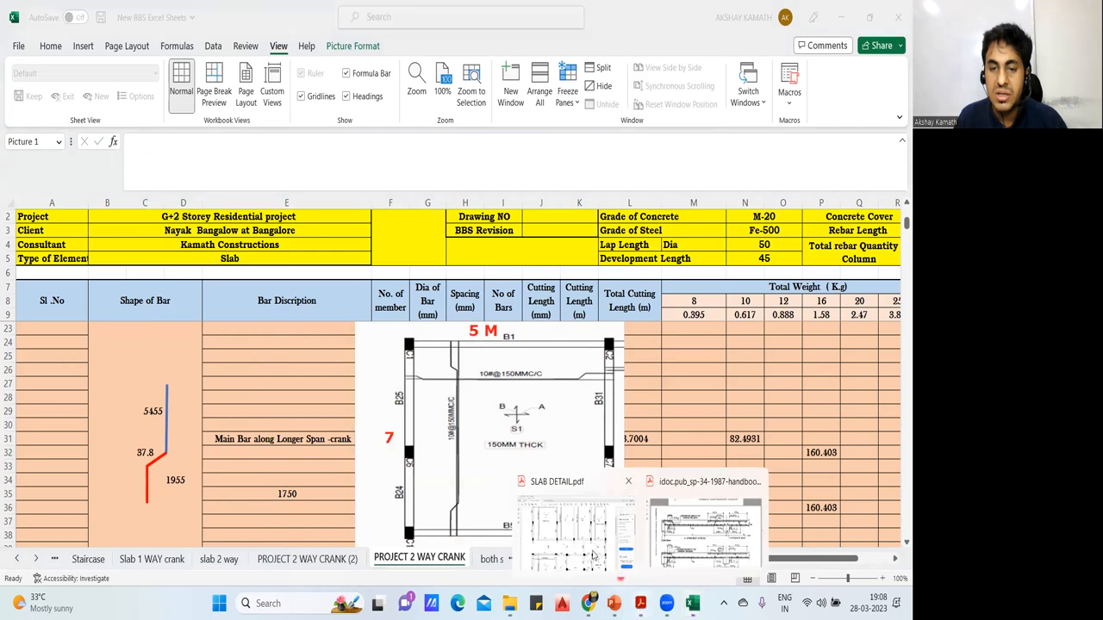
click(569, 535)
scroll(198, 262, up, 1)
scroll(162, 251, up, 3)
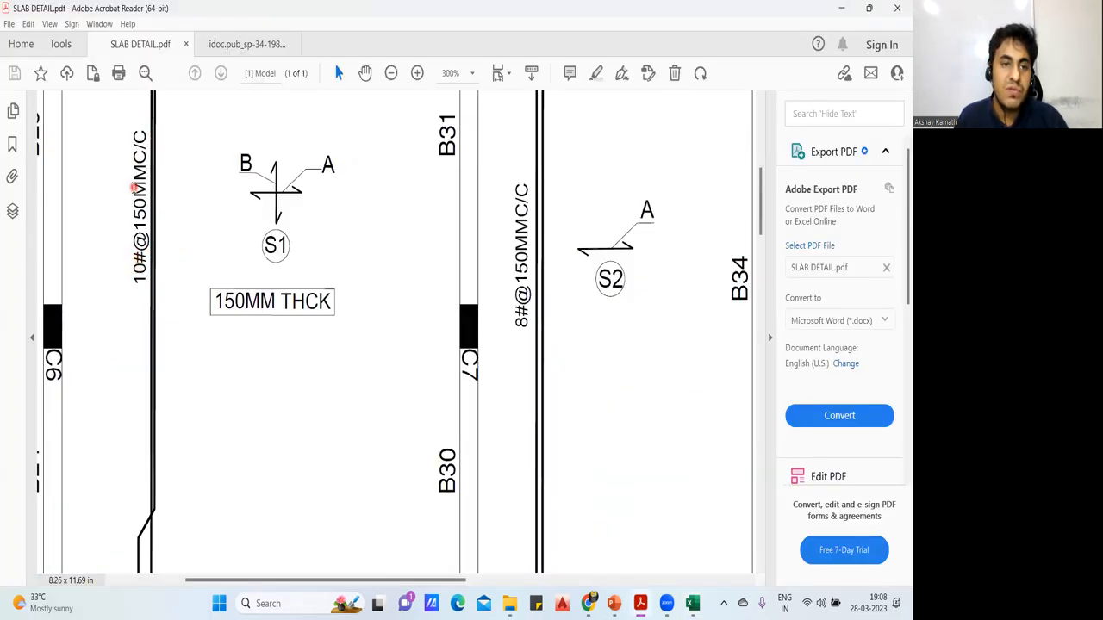
scroll(173, 250, down, 3)
scroll(204, 224, up, 3)
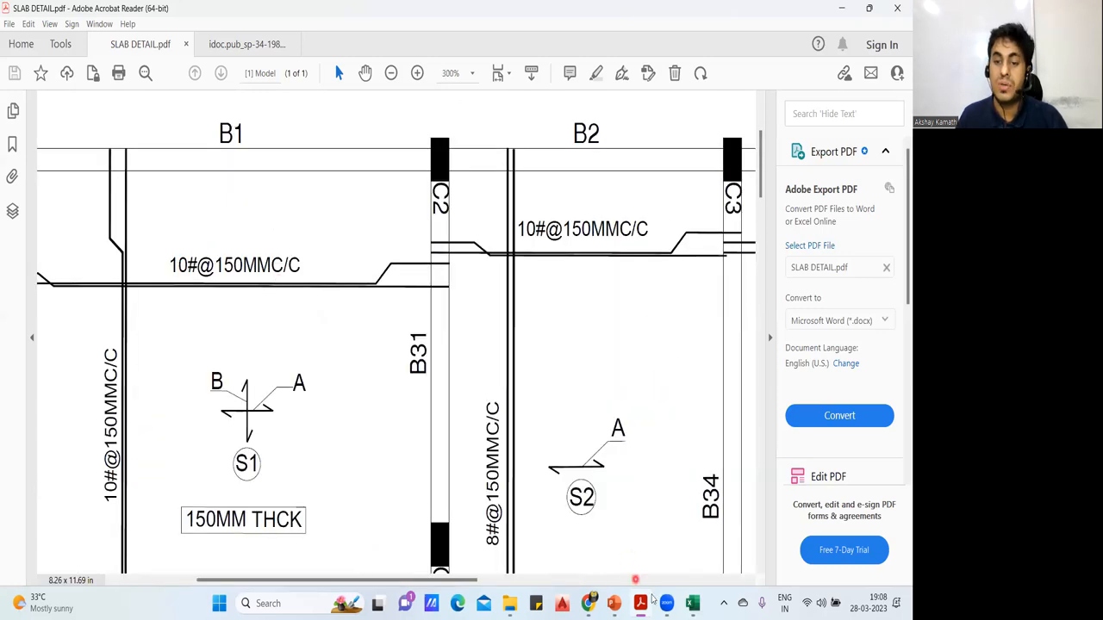
Switch back to the Excel workbook and move the slab plan picture down so its upper edge lies around row 35.
click(692, 604)
drag(495, 426, 536, 524)
click(437, 439)
Try a spacing of 150 mm in H31 for the longer-span crank 1 bar and inspect the bar count formula in I31.
click(465, 440)
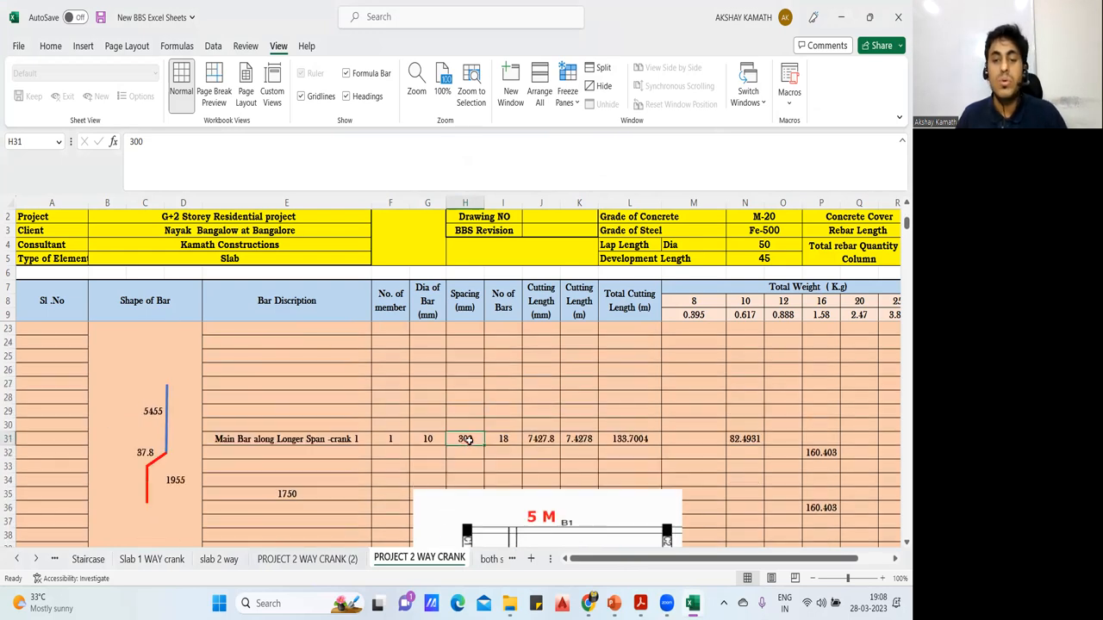
text(150)
click(503, 386)
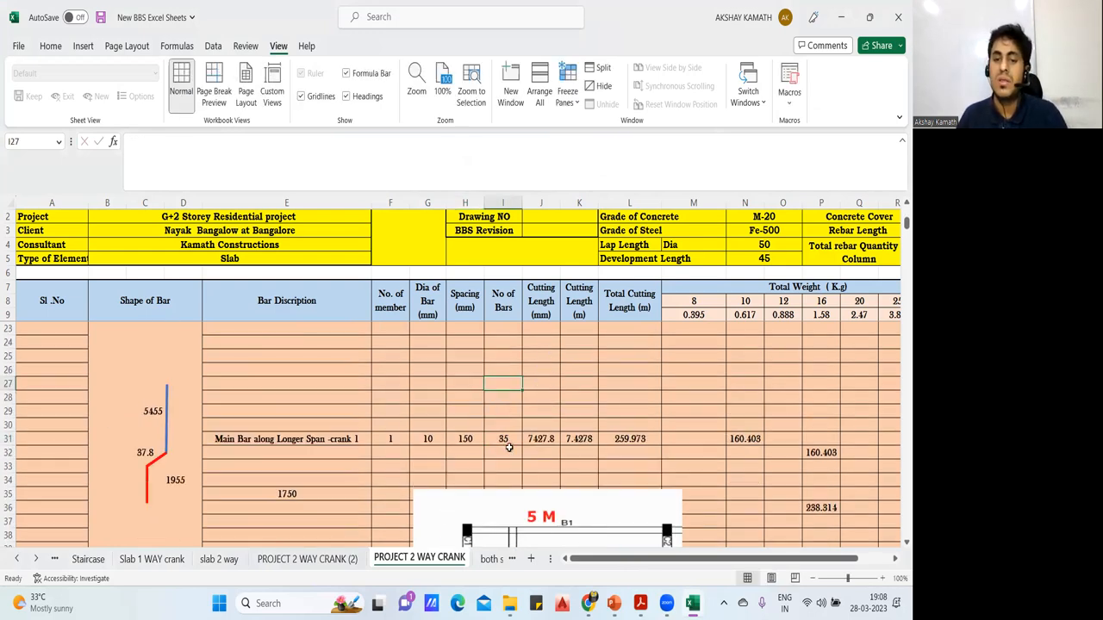
click(508, 440)
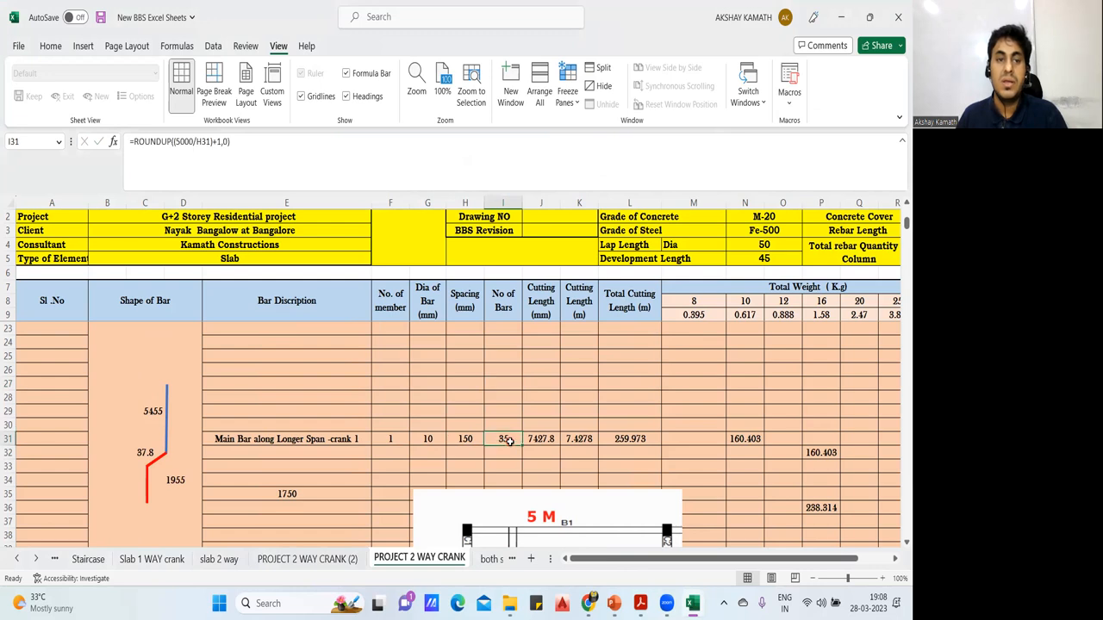
Review the alternate longer-span bar shape and set the crank 1 bar's spacing in H31 to 300 mm.
click(473, 438)
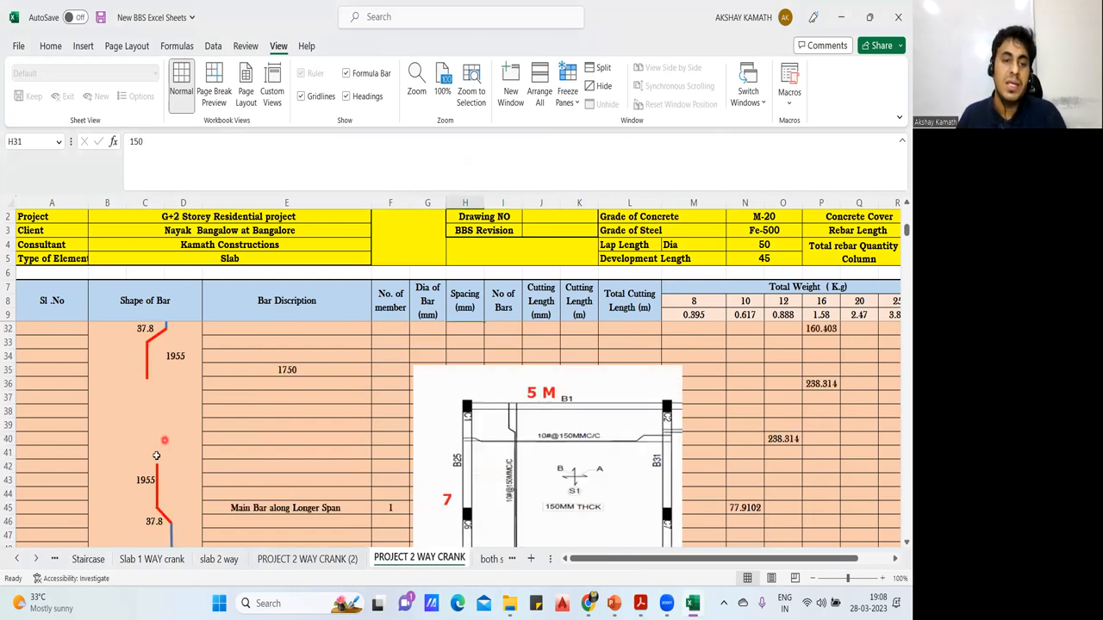
scroll(163, 374, down, 3)
scroll(185, 504, up, 3)
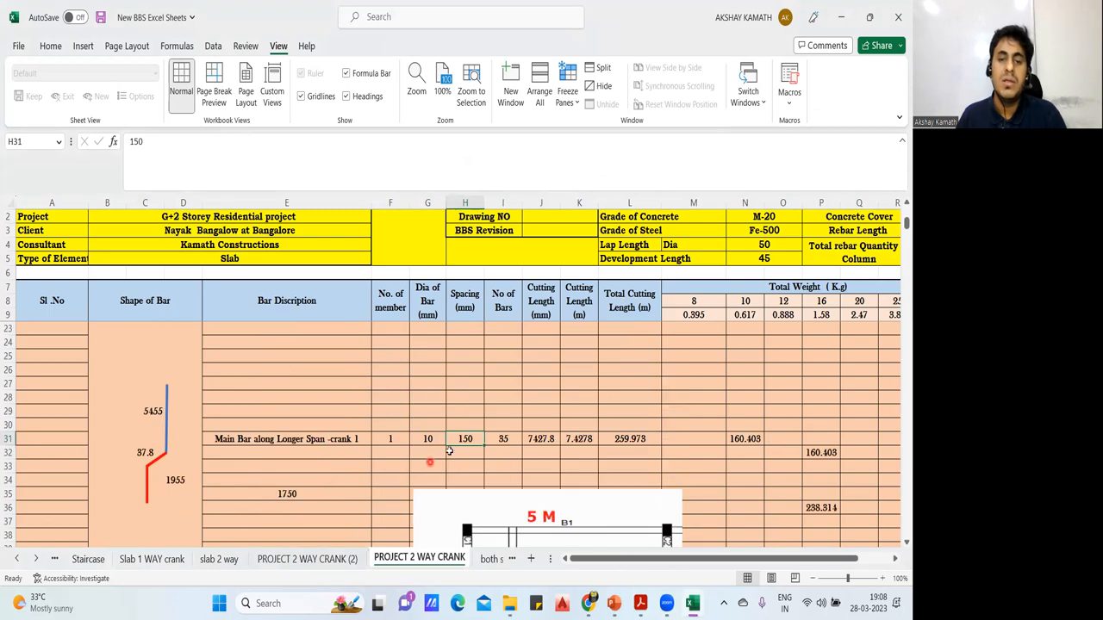
text(300)
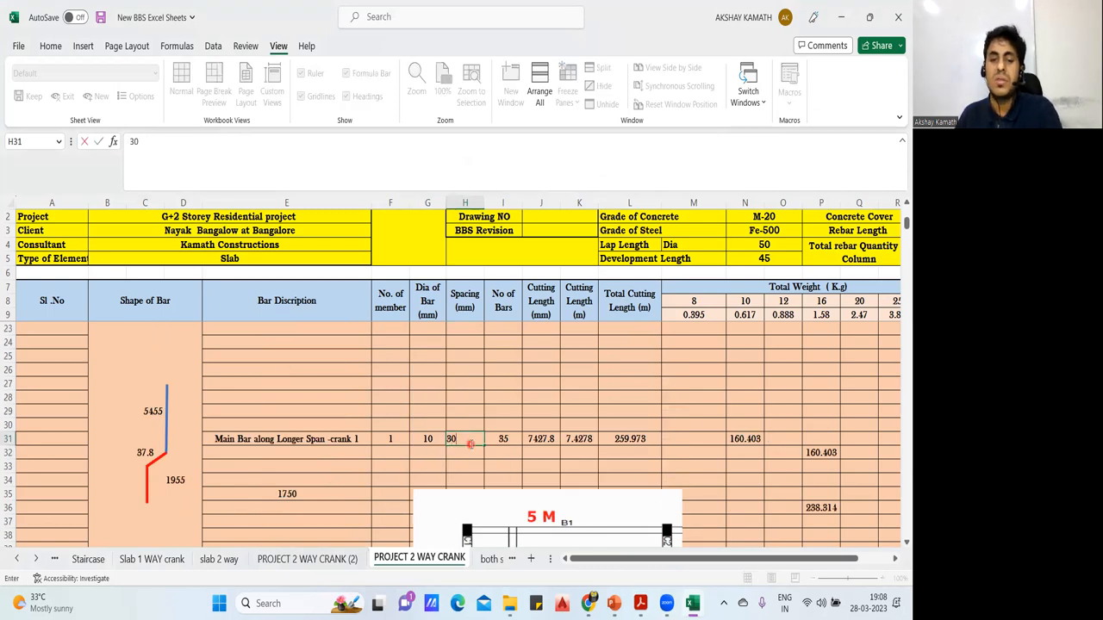
click(487, 397)
Inspect the bar count formula in I31 and the cutting length formula in J31 for the longer-span crank 1 bar.
click(503, 439)
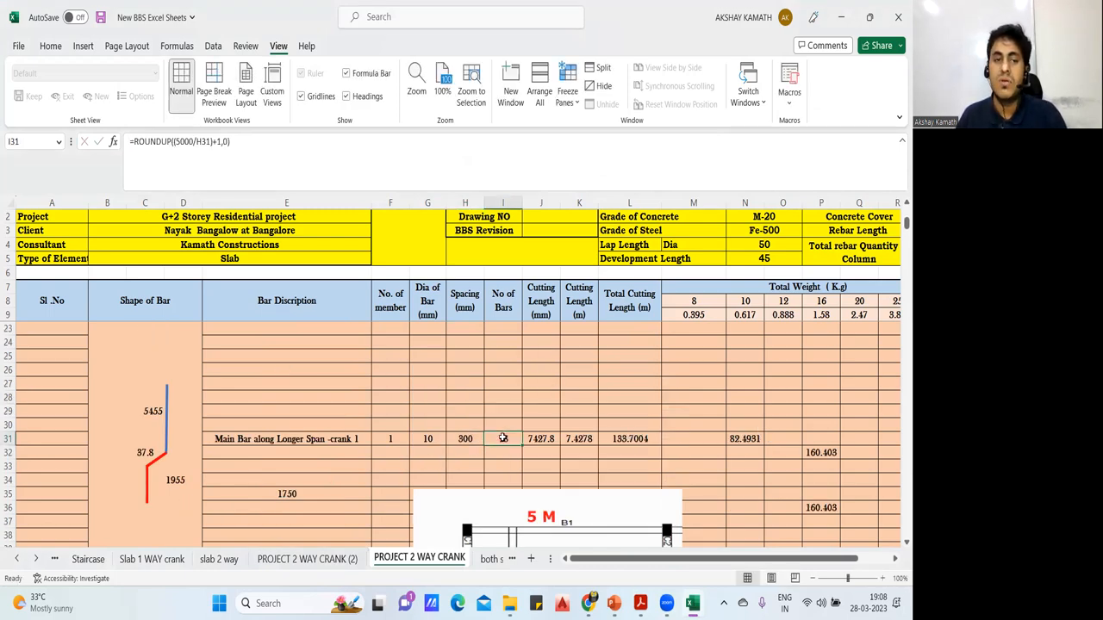
double_click(503, 439)
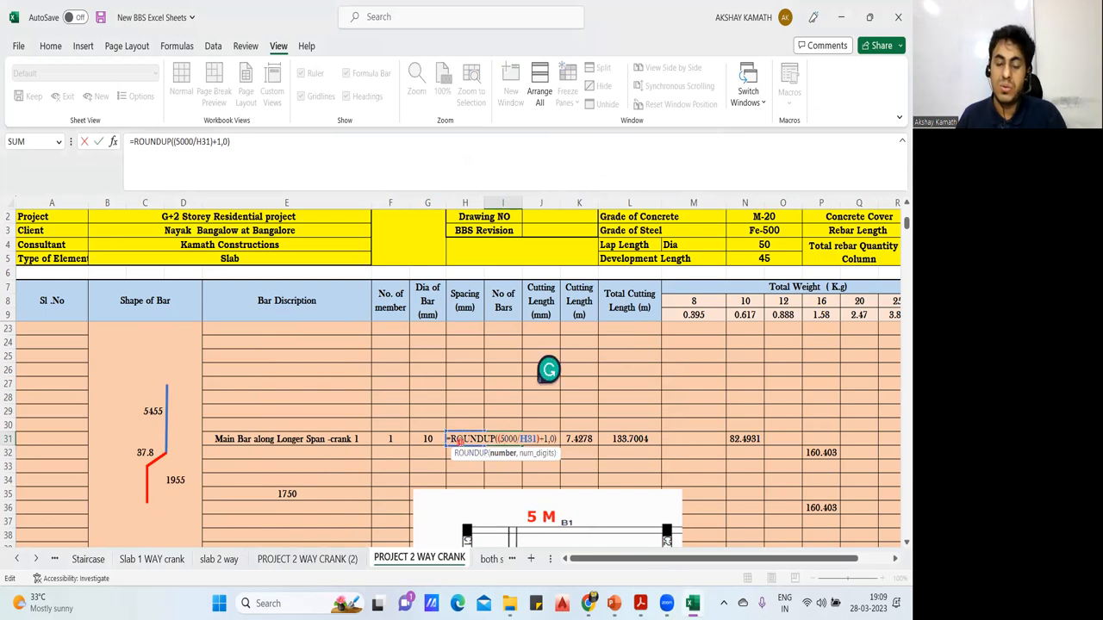
key(Escape)
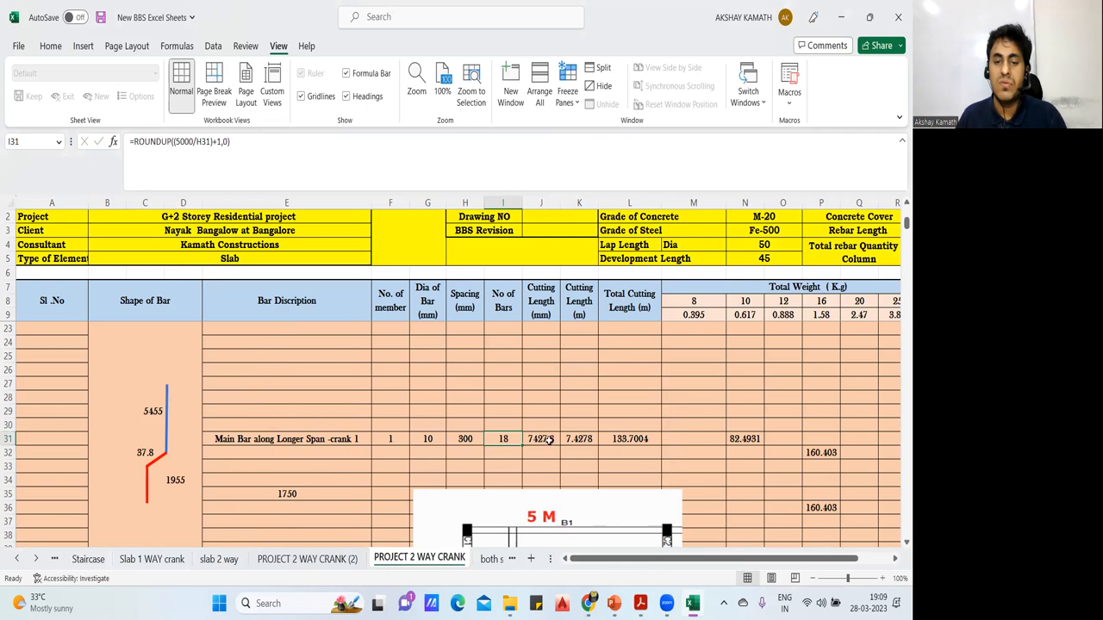
double_click(548, 439)
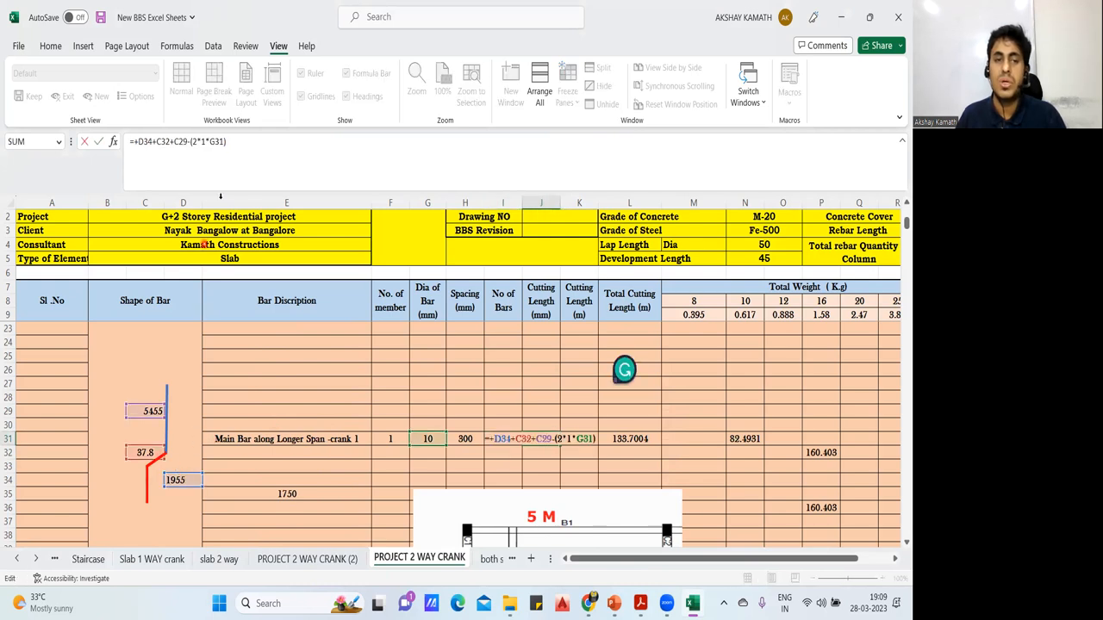
key(Escape)
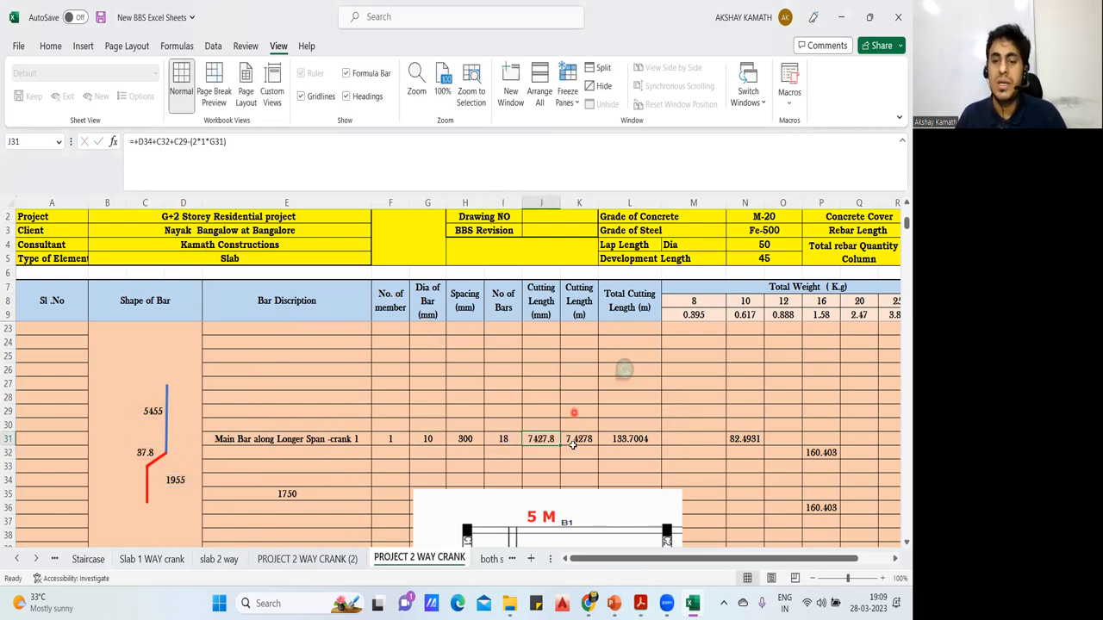
Inspect the crank 1 bar's metre cutting length, total cutting length and 10 mm weight formulas in K31, L31 and N31.
click(582, 443)
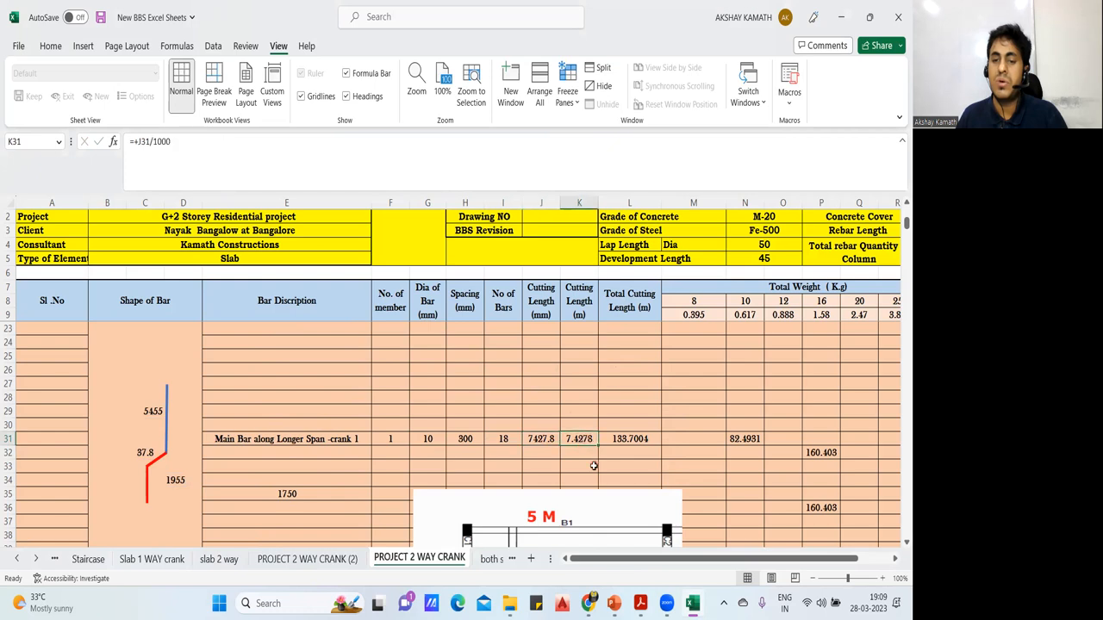
click(644, 438)
text(=+K31*I31*F31)
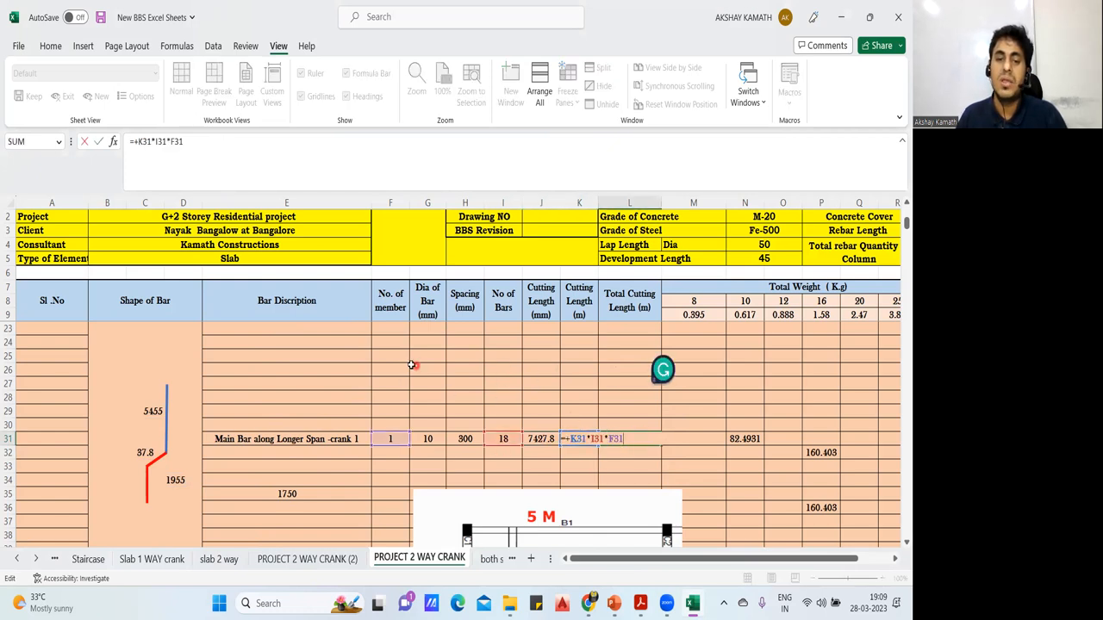
key(ctrl+Return)
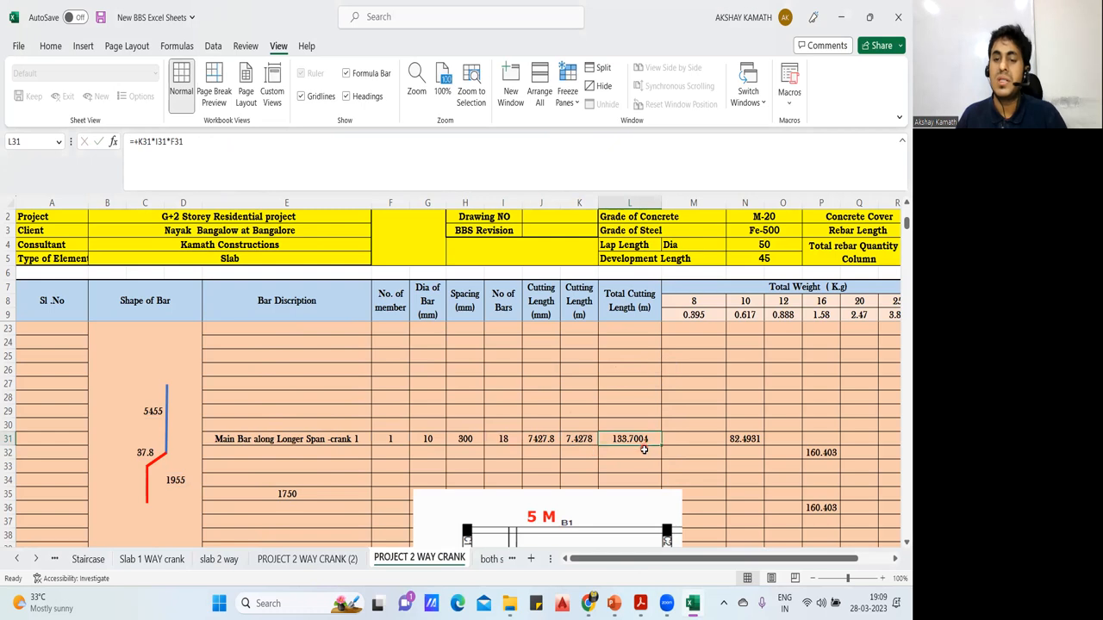
click(690, 458)
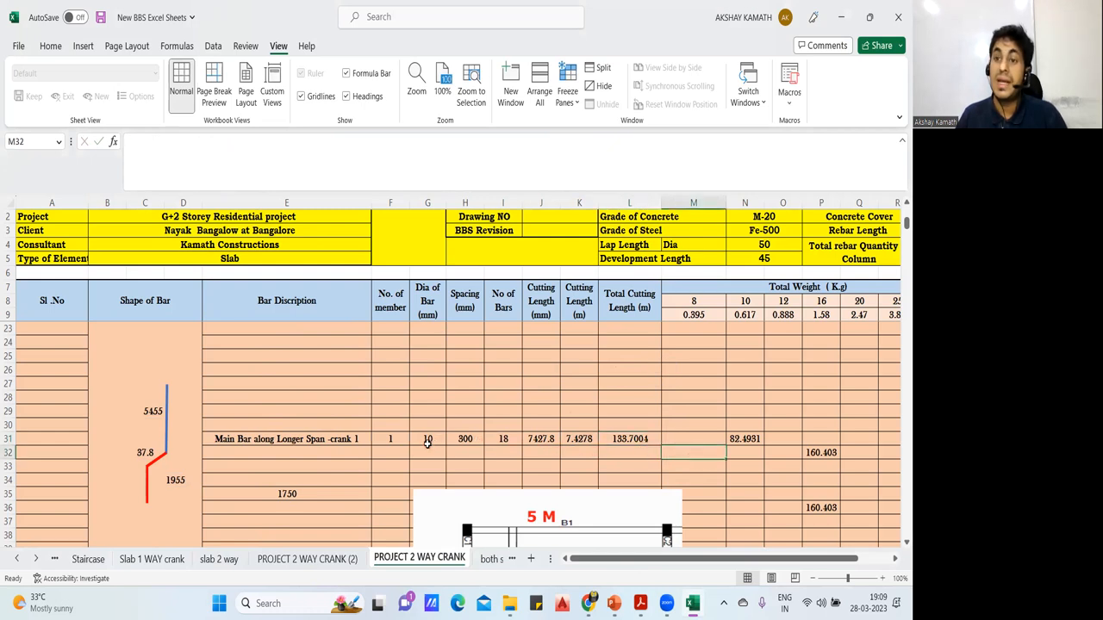
double_click(748, 442)
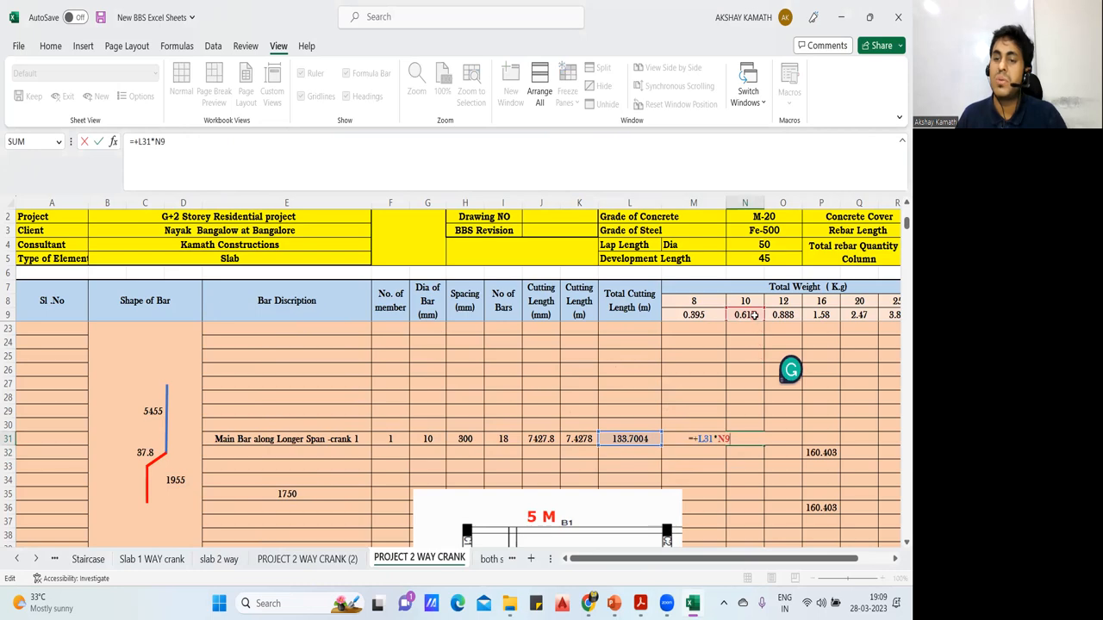
key(Escape)
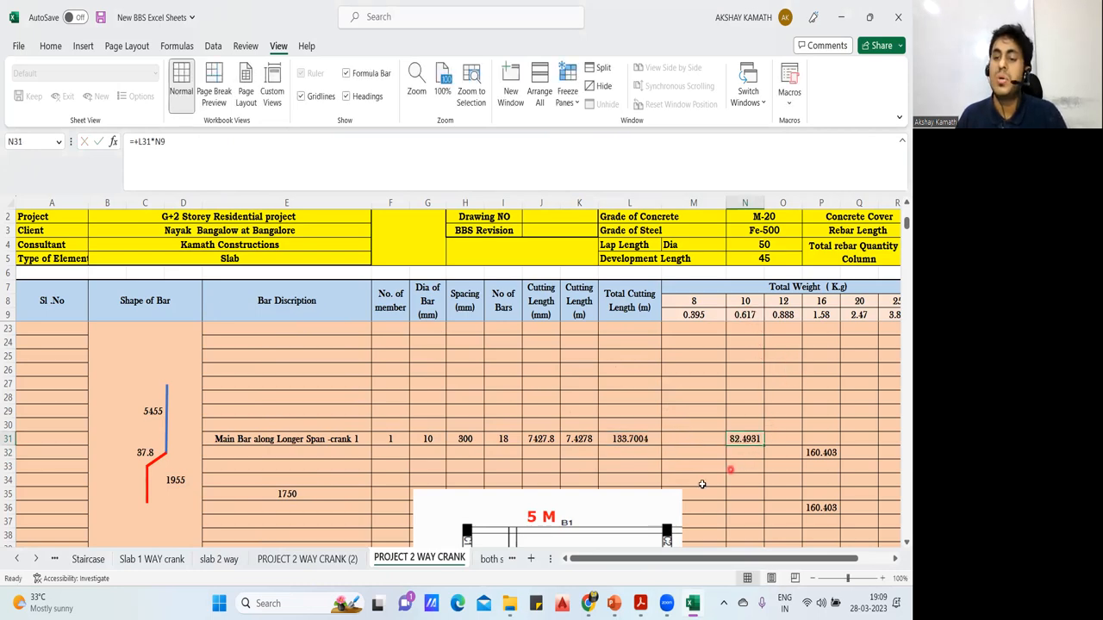
Move the slab plan picture up so it covers the header rows between columns F and L.
drag(639, 421, 474, 389)
scroll(431, 389, down, 3)
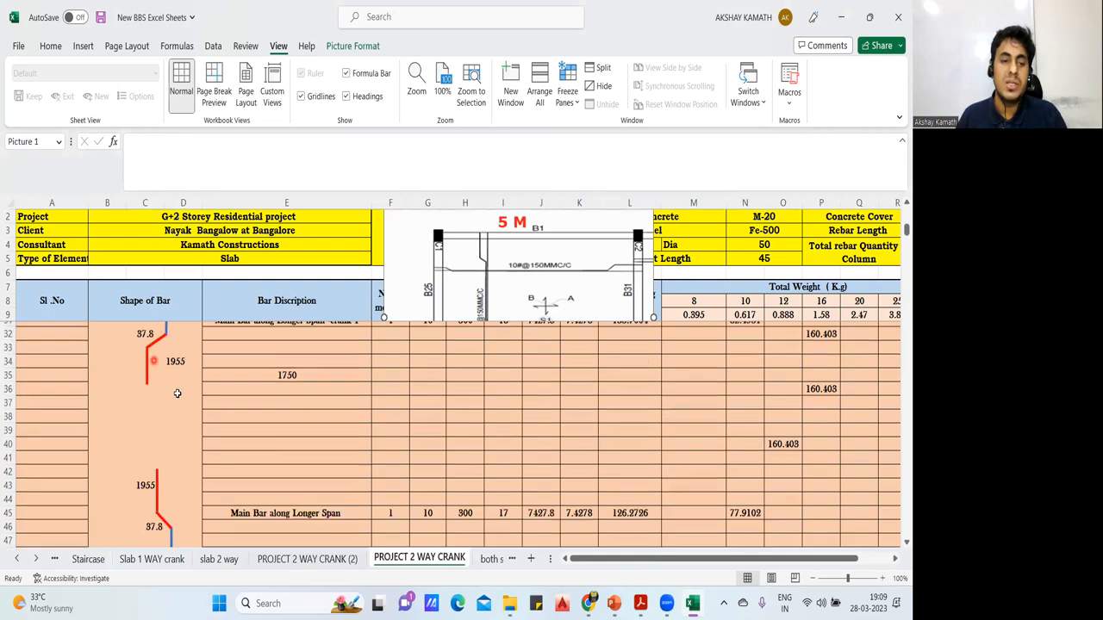
Compare the longer-span cranked bar shape beside row 31 with the reversed shape beside row 45.
scroll(172, 366, up, 1)
click(169, 356)
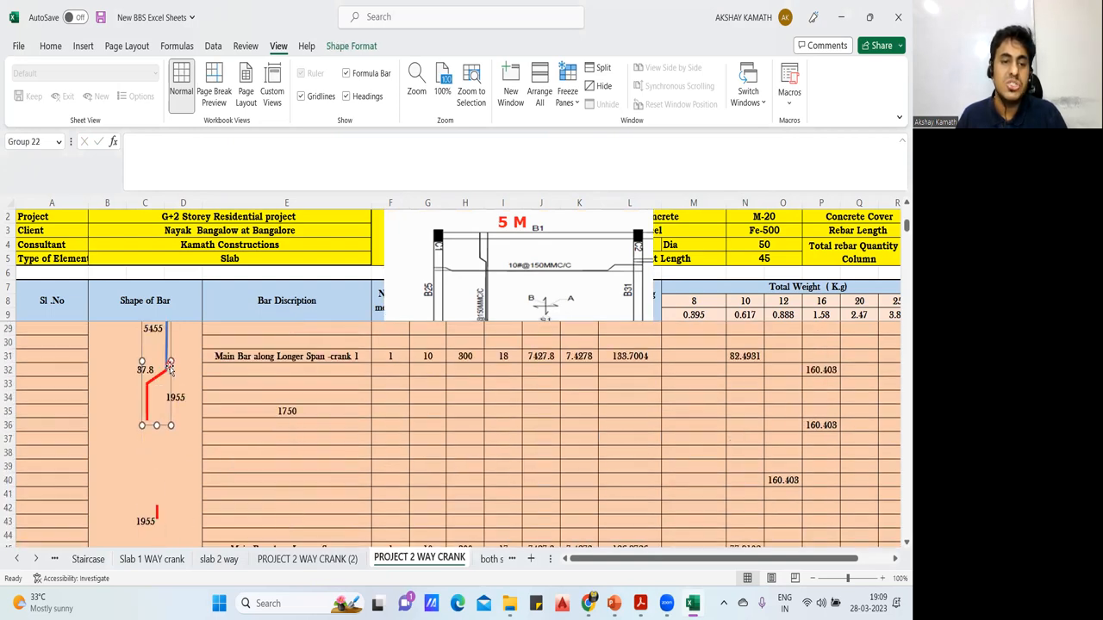
scroll(169, 355, down, 3)
drag(169, 523, 173, 455)
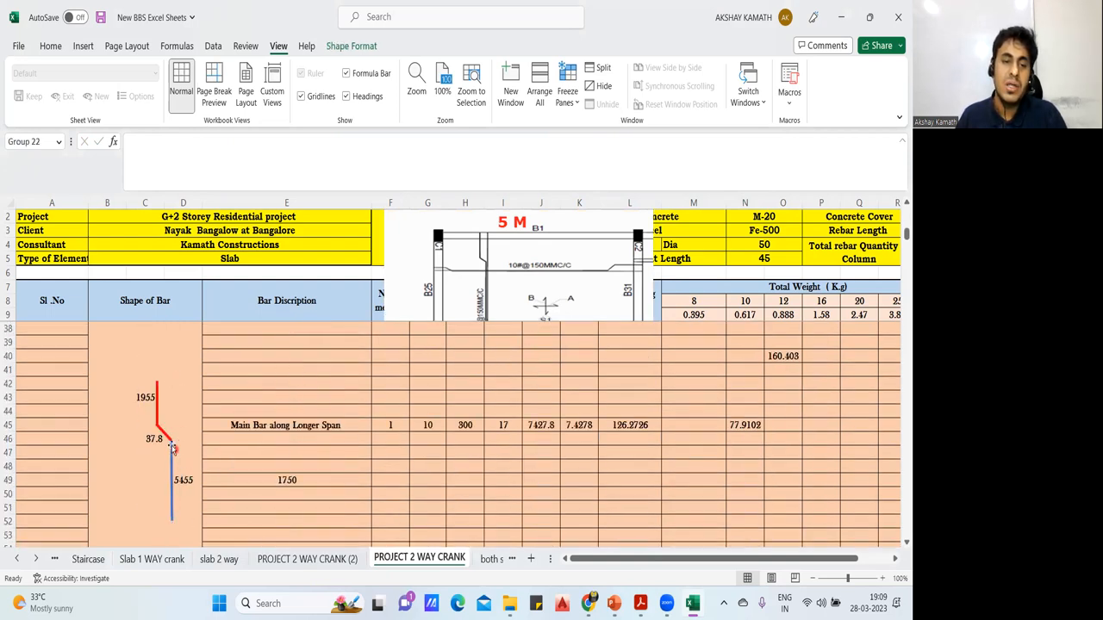
scroll(164, 439, up, 5)
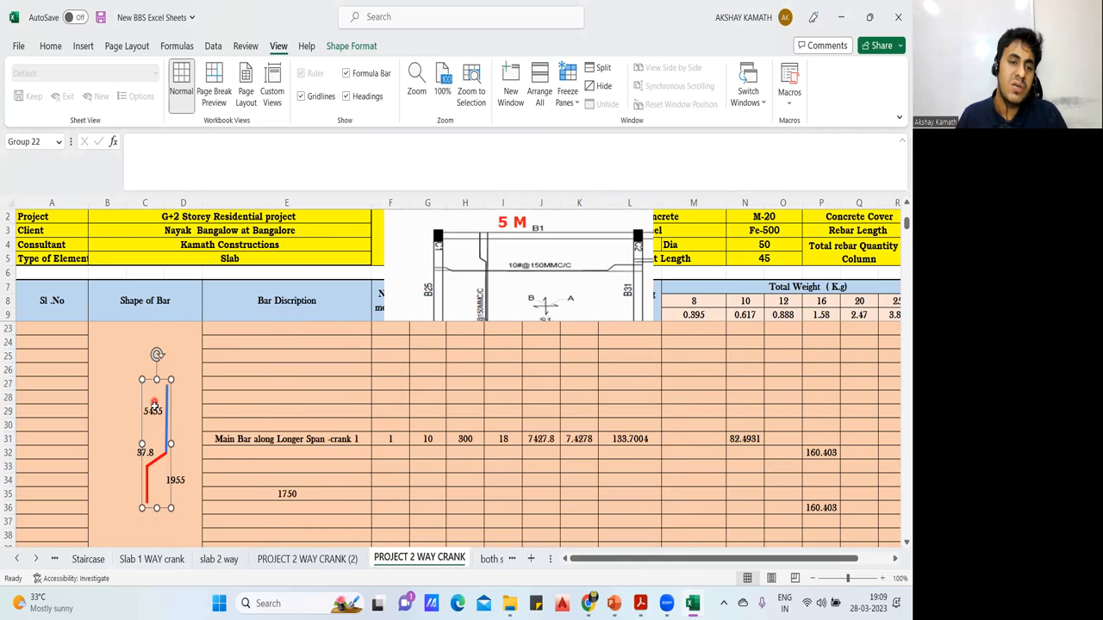
scroll(154, 411, down, 5)
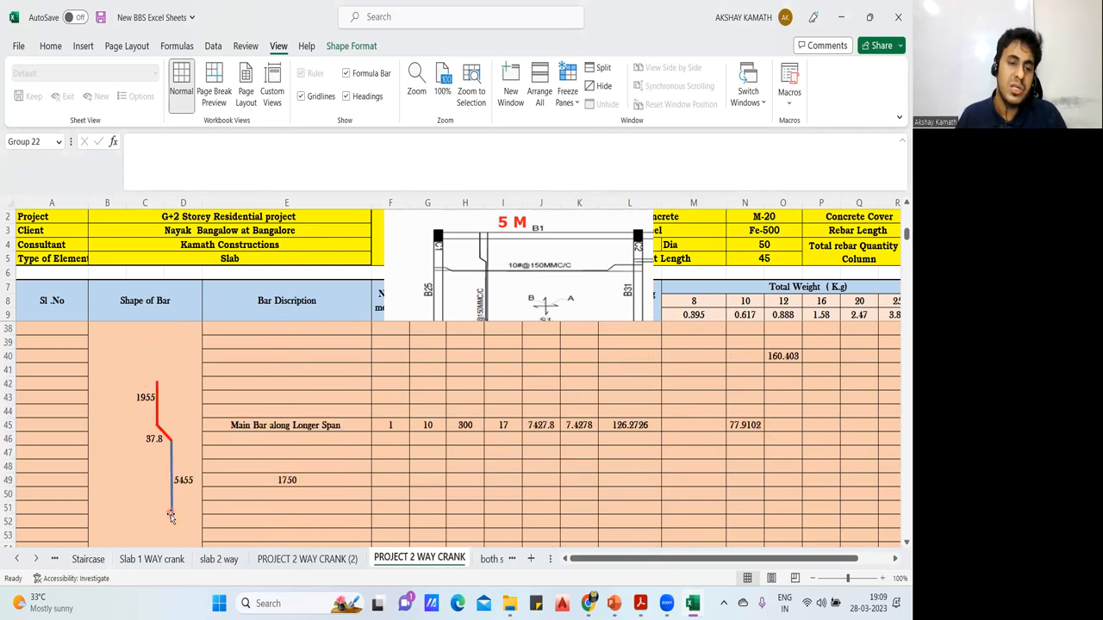
scroll(160, 439, up, 5)
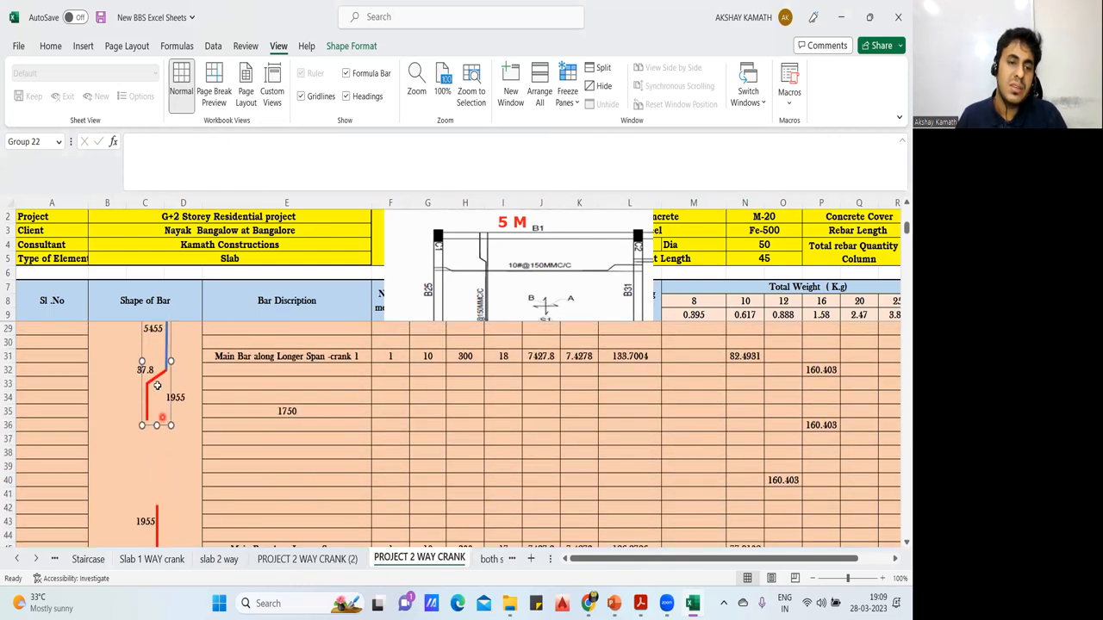
scroll(161, 358, down, 3)
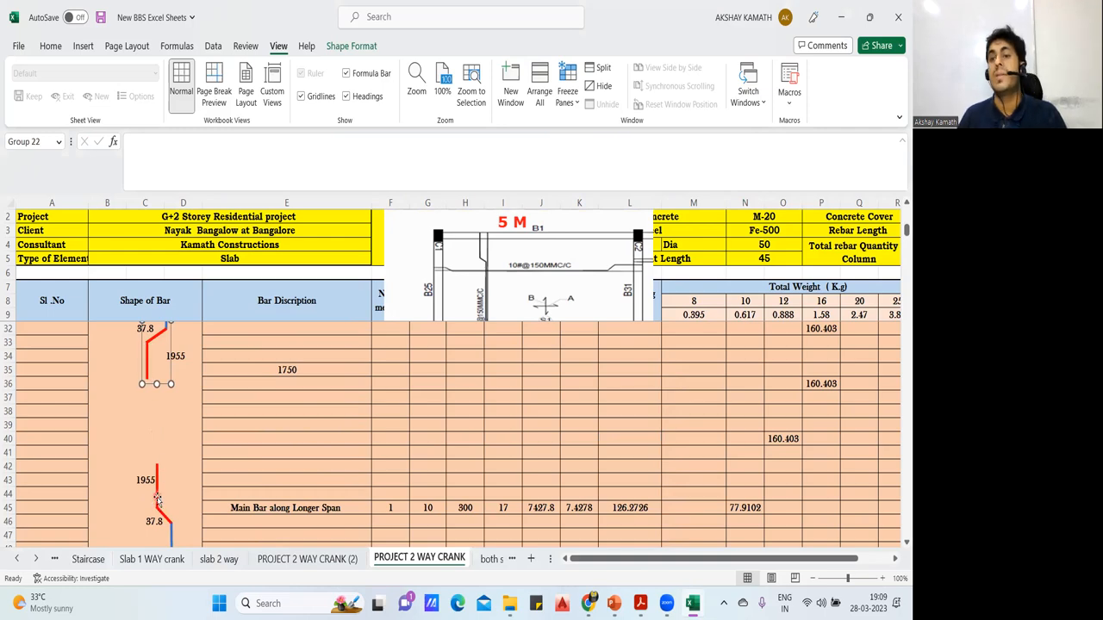
Extend the bar description in E45 to "Main Bar along Longer Span -crank 2".
scroll(358, 515, down, 1)
click(348, 462)
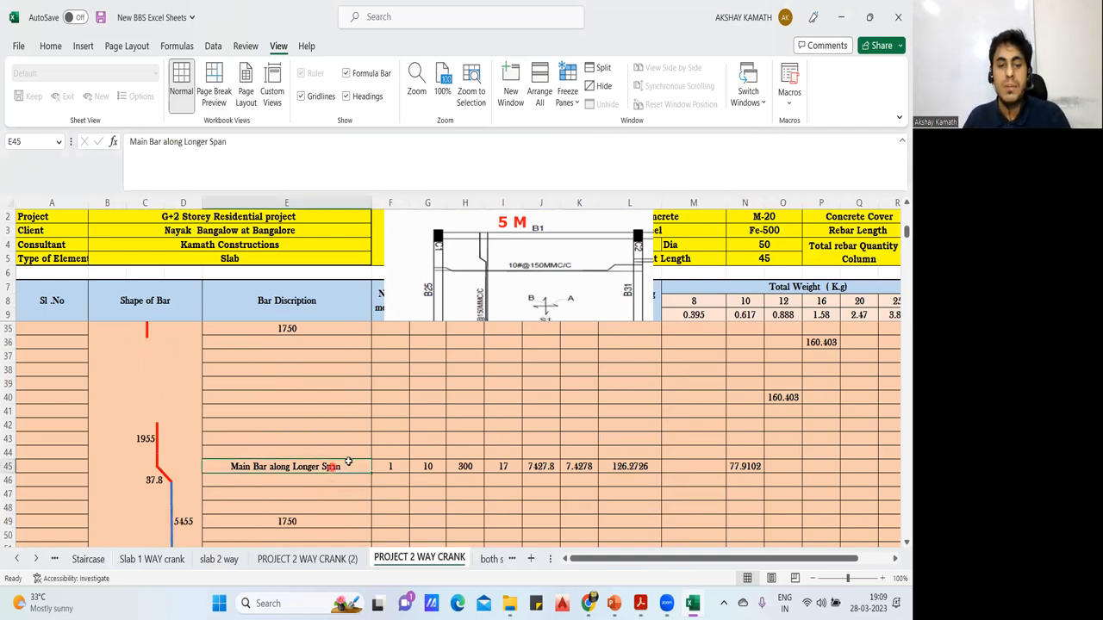
click(358, 463)
double_click(354, 467)
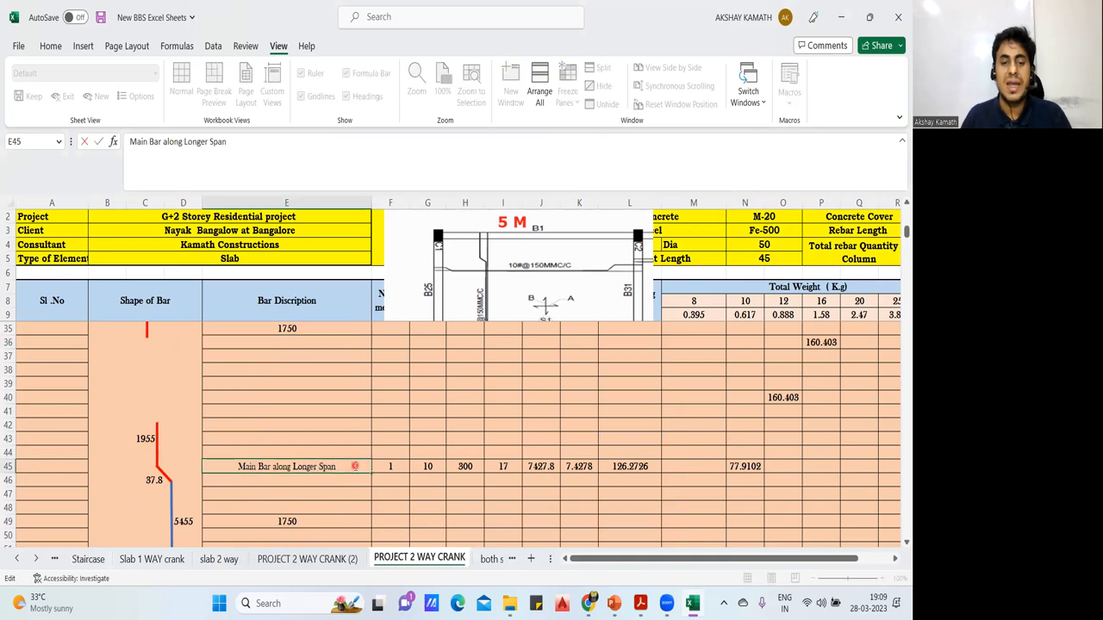
text(-crank 2)
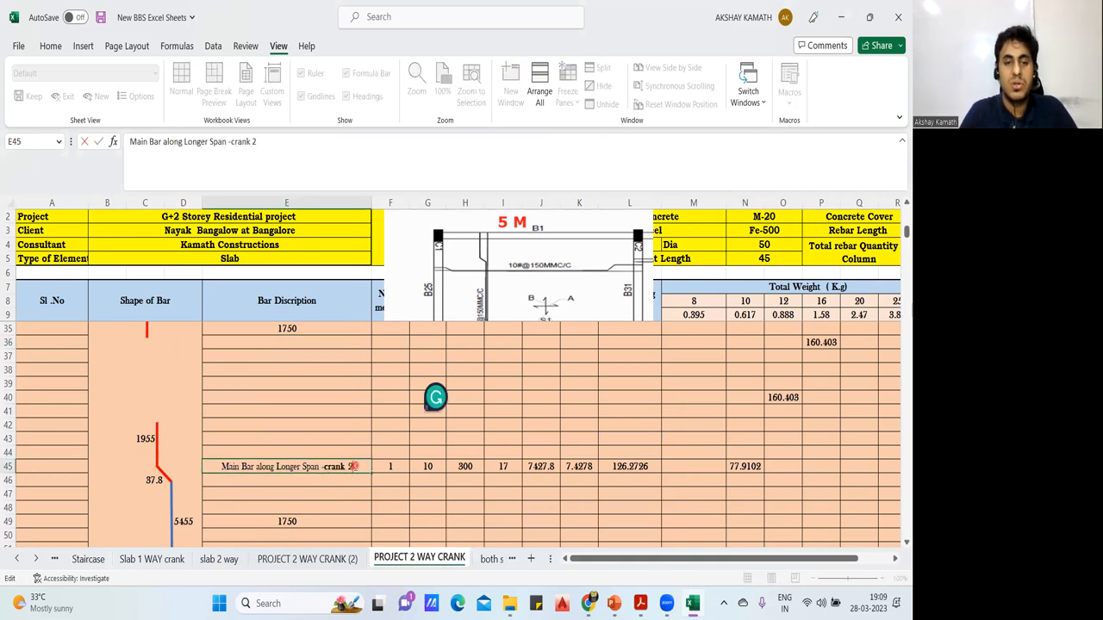
click(356, 423)
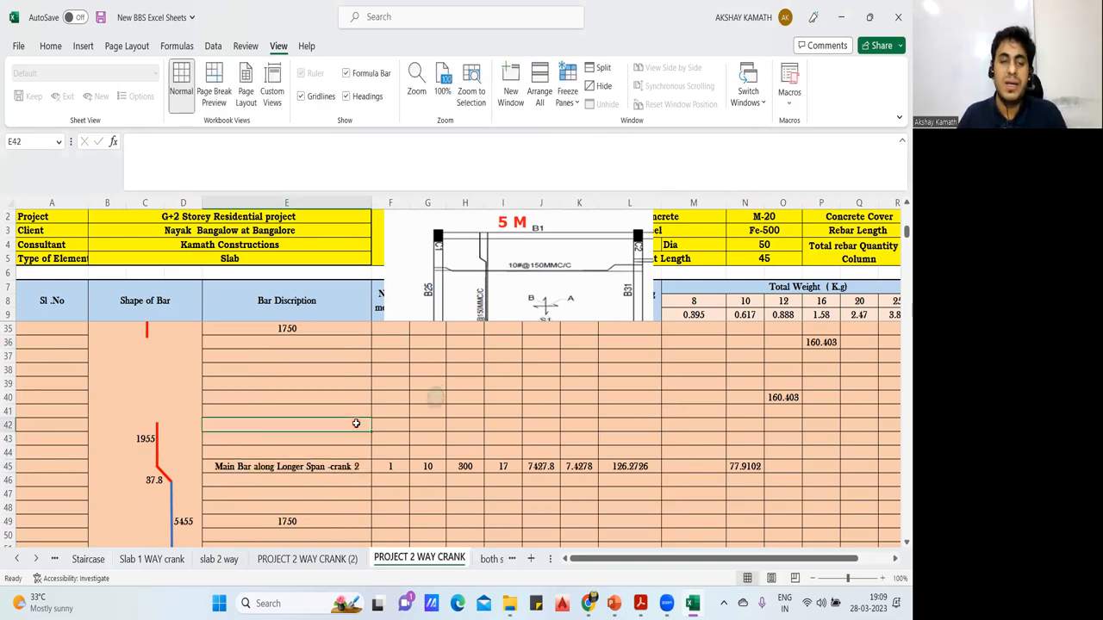
Check the crank 2 bar's spacing in H45 and compare its bar count formula in I45 with the crank 1 formula in I31.
scroll(356, 423, up, 3)
scroll(354, 424, down, 3)
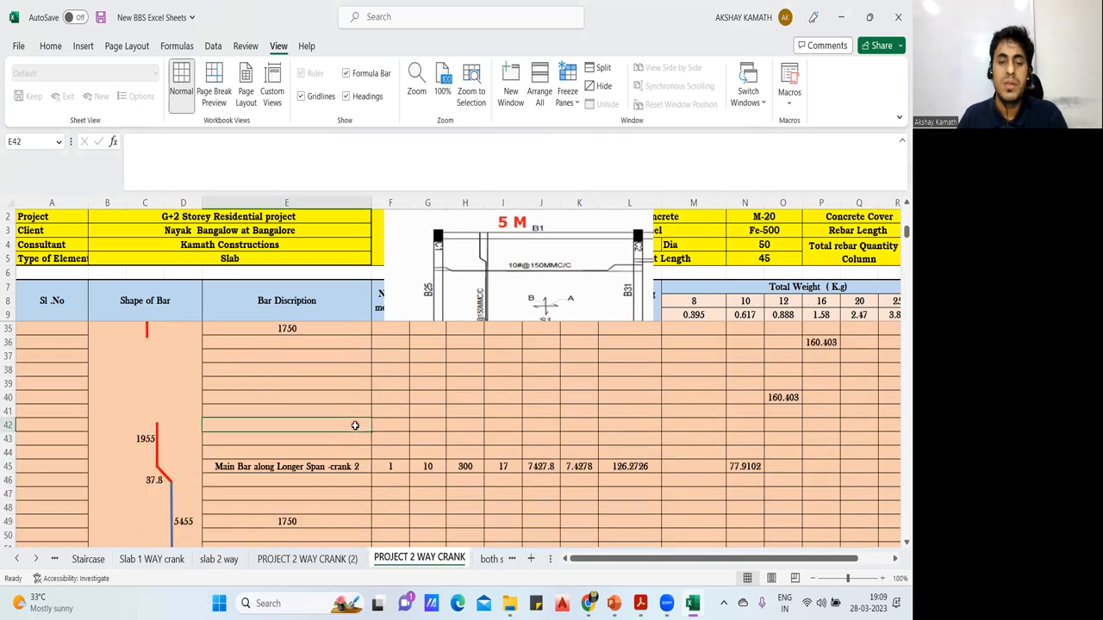
click(391, 467)
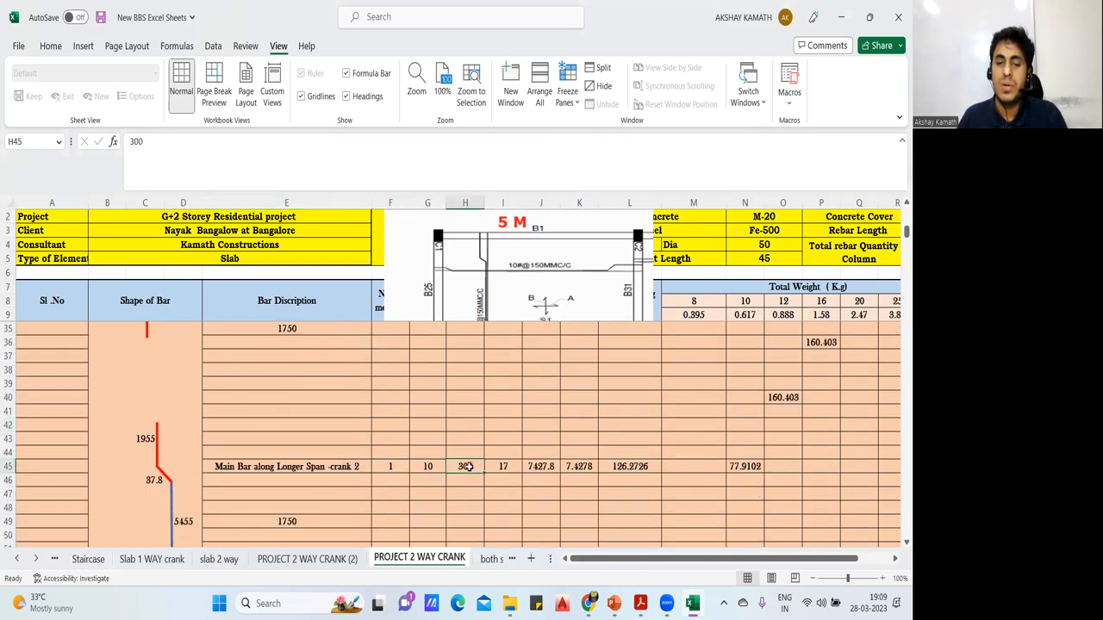
double_click(504, 466)
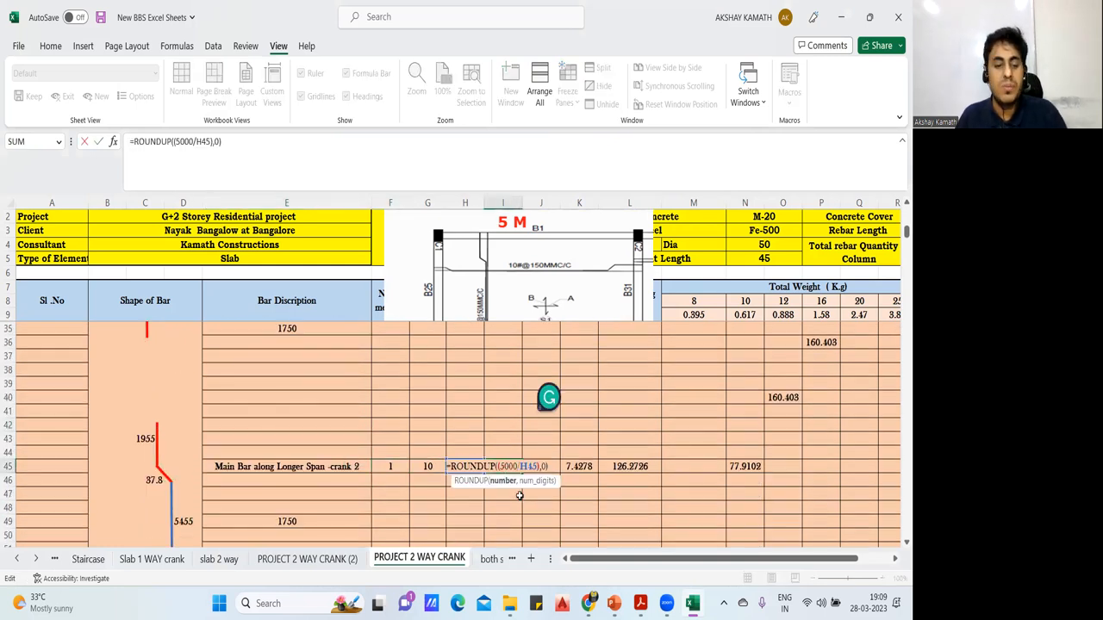
key(Escape)
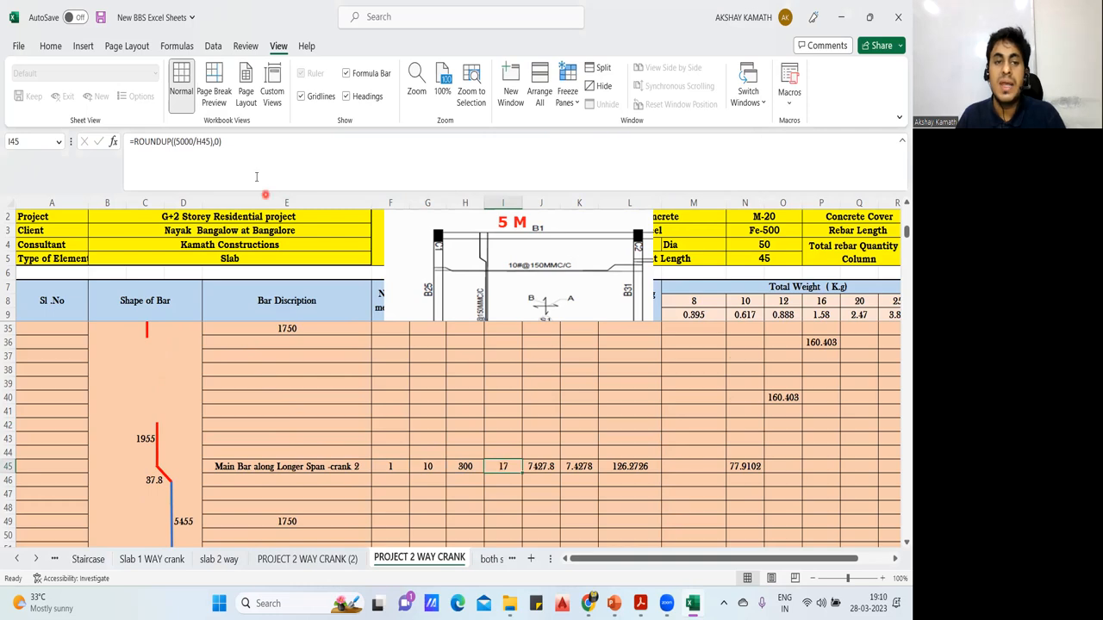
scroll(466, 398, up, 3)
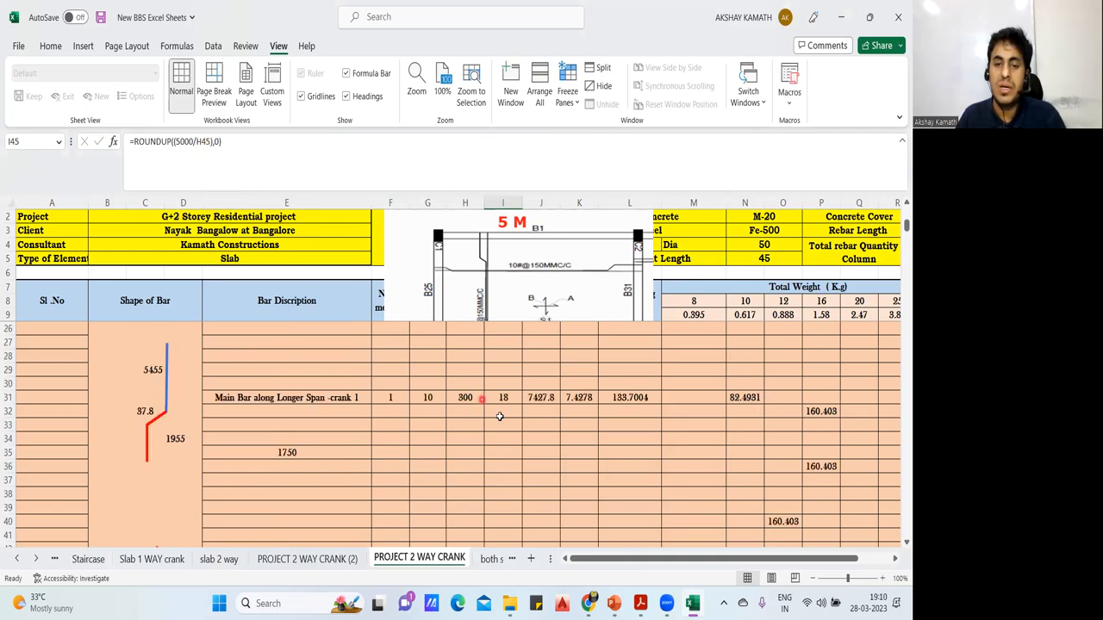
click(509, 397)
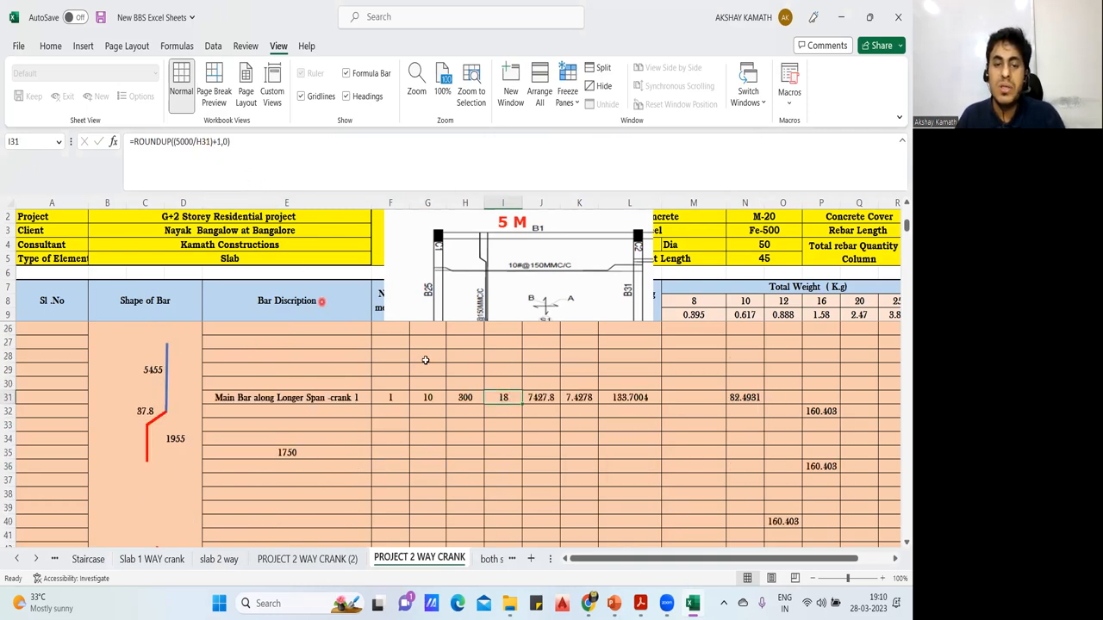
scroll(505, 426, down, 4)
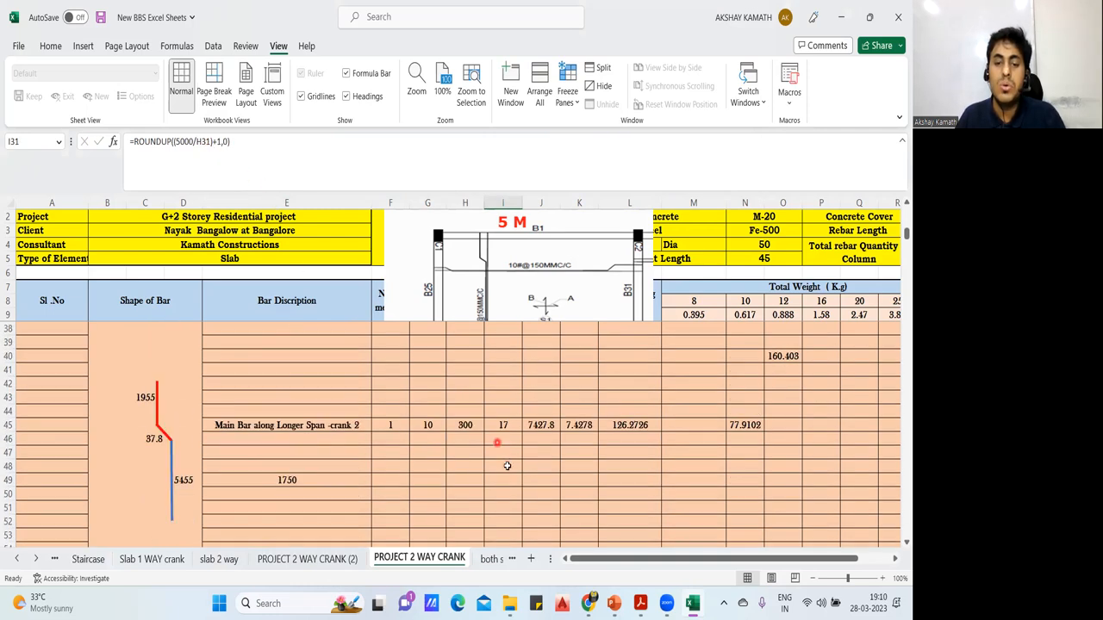
click(544, 389)
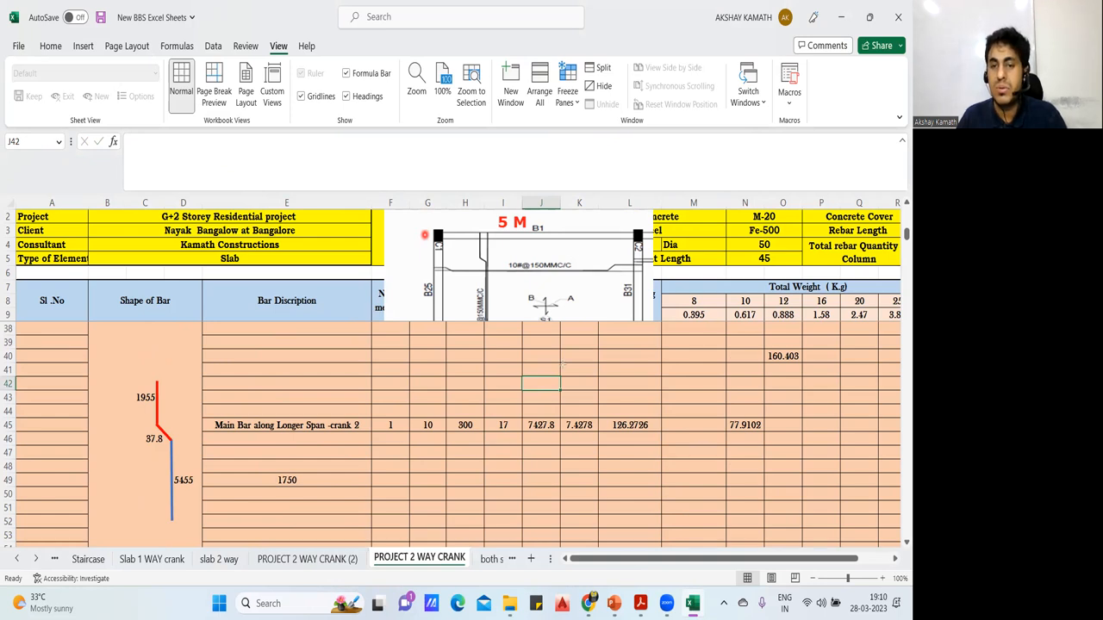
Annotate a translucent green rectangle representing the slab across columns M and N, from about row 38 to row 53.
drag(652, 336, 762, 536)
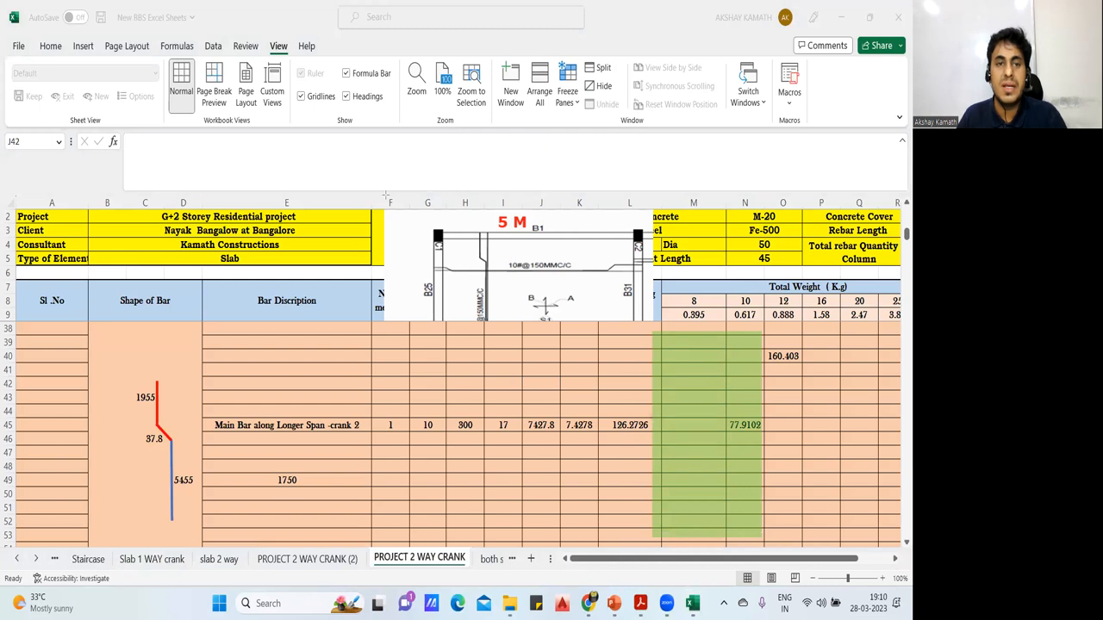
drag(655, 342, 758, 336)
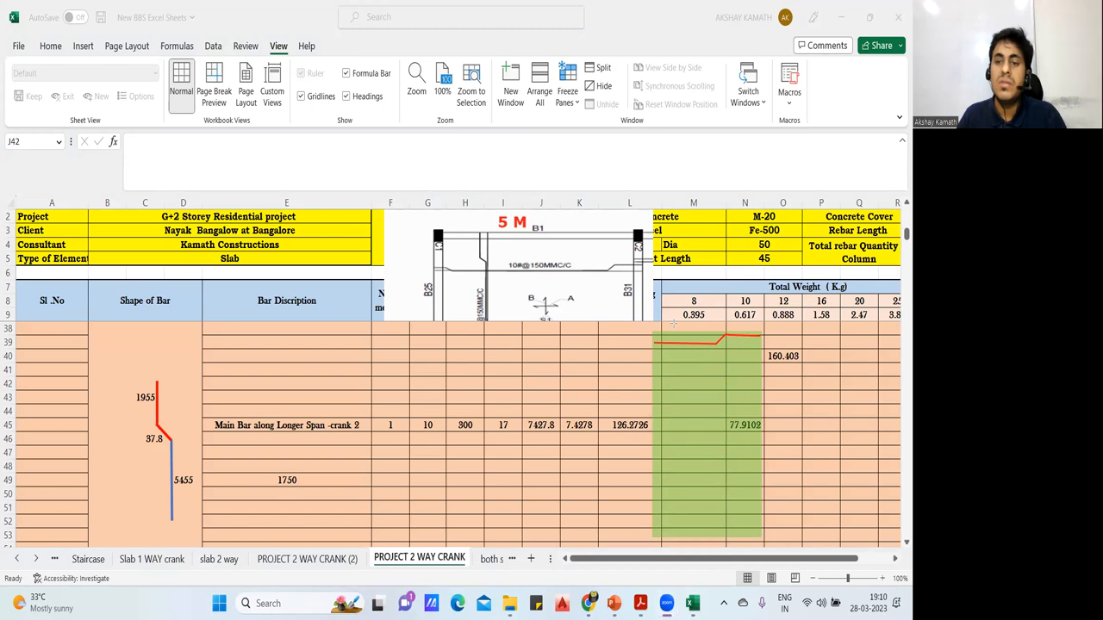
click(341, 58)
click(341, 58)
click(341, 58)
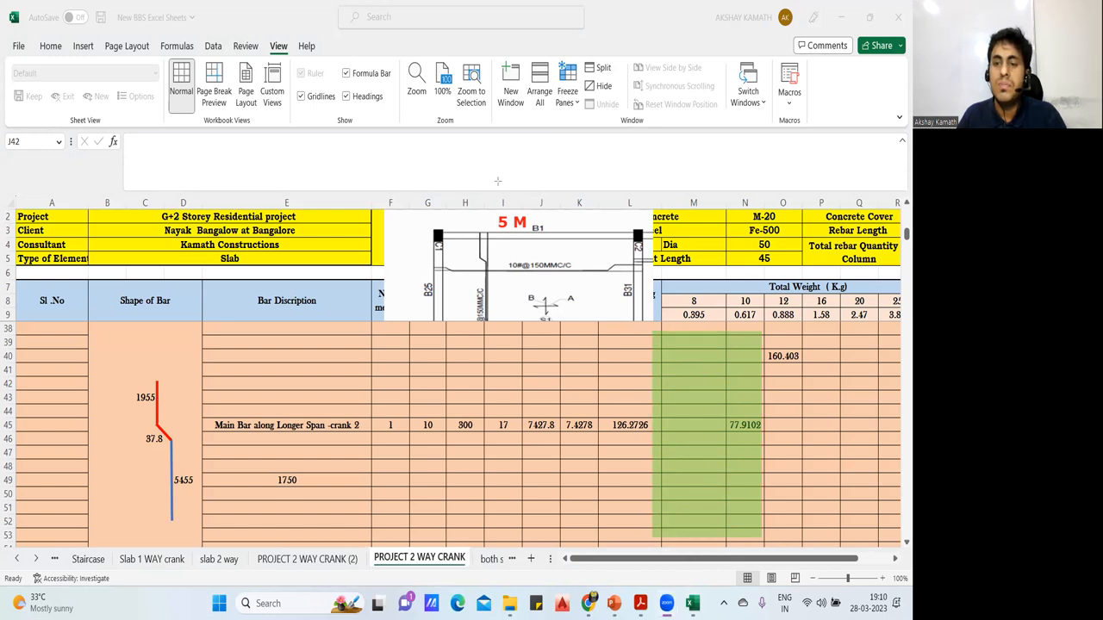
Sketch a red cranked bar along the green rectangle's upper edge, with its raised portion over column M.
drag(756, 342, 658, 334)
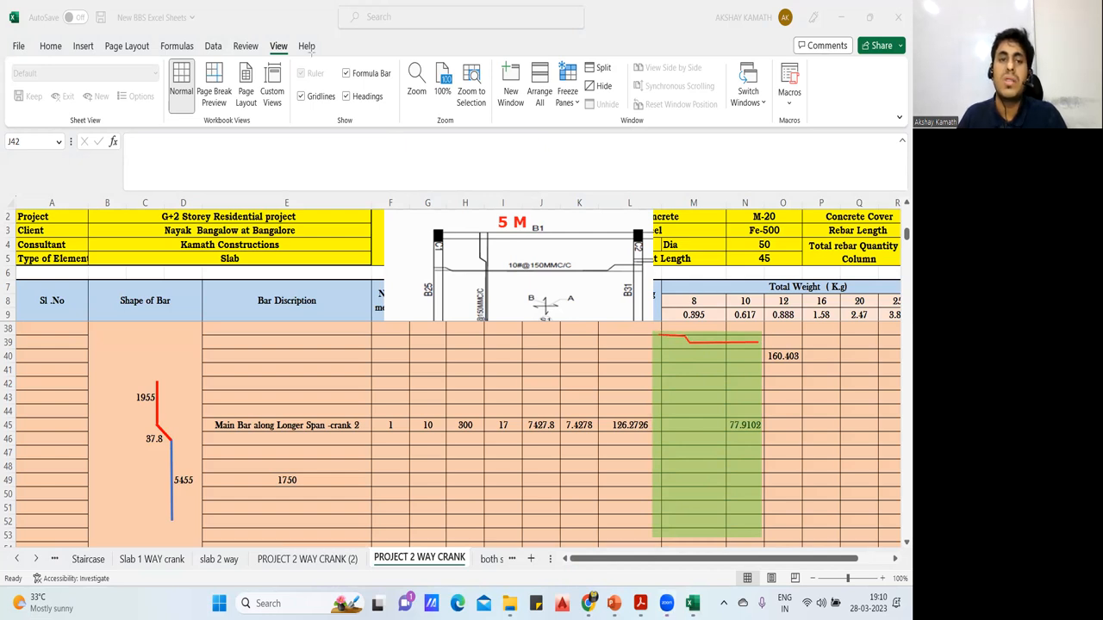
click(188, 57)
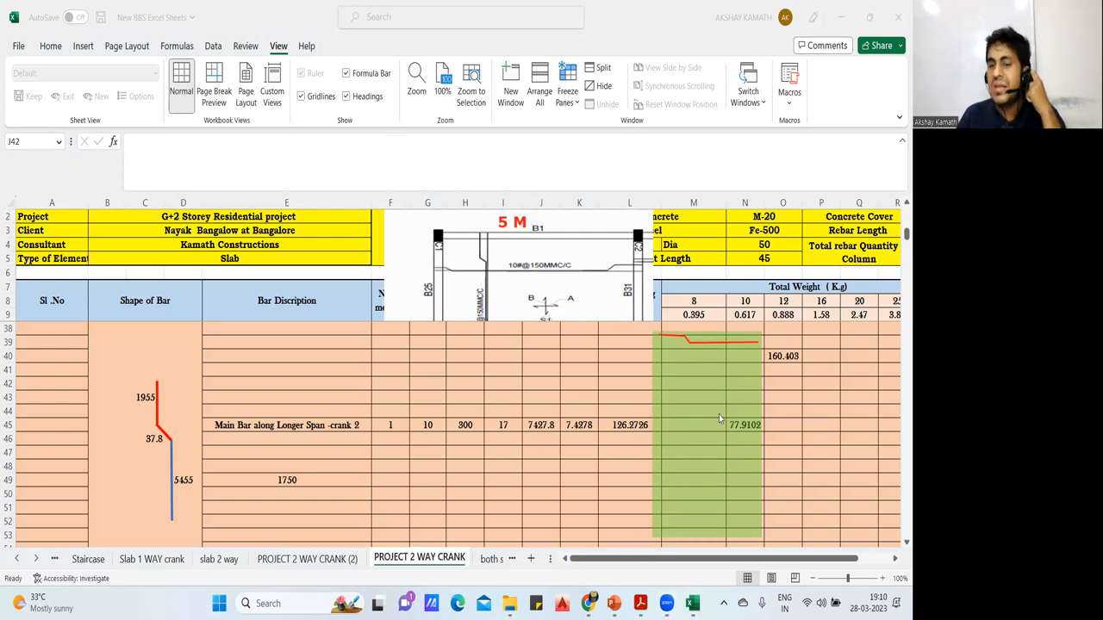
Check the crank 2 bar's formulas for cutting length in J45, total cutting length in L45 and weight in N45.
double_click(542, 425)
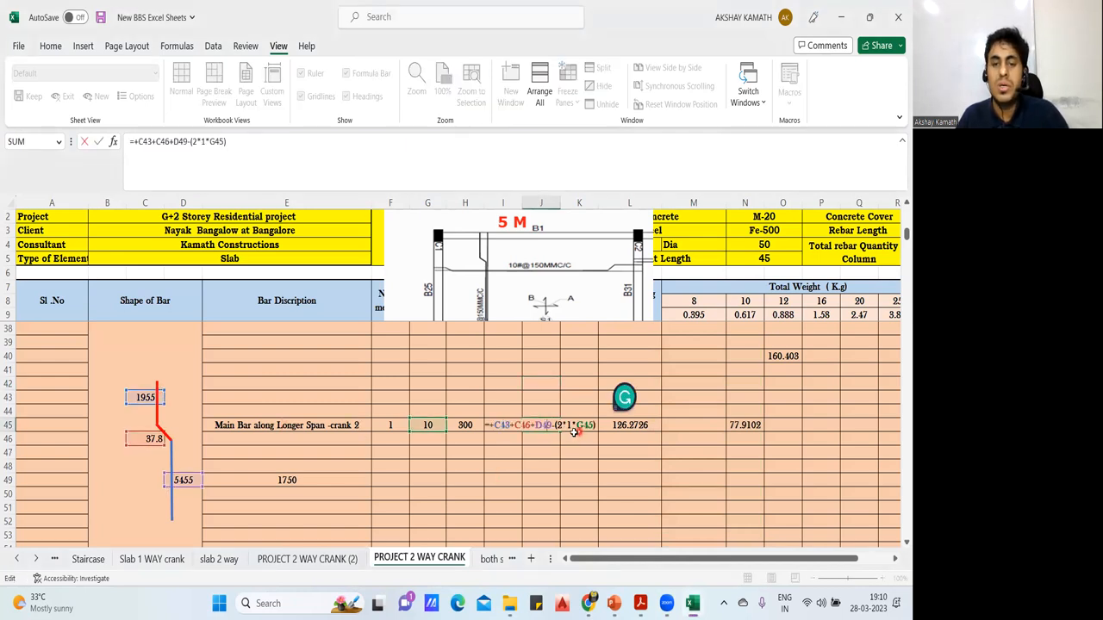
key(Escape)
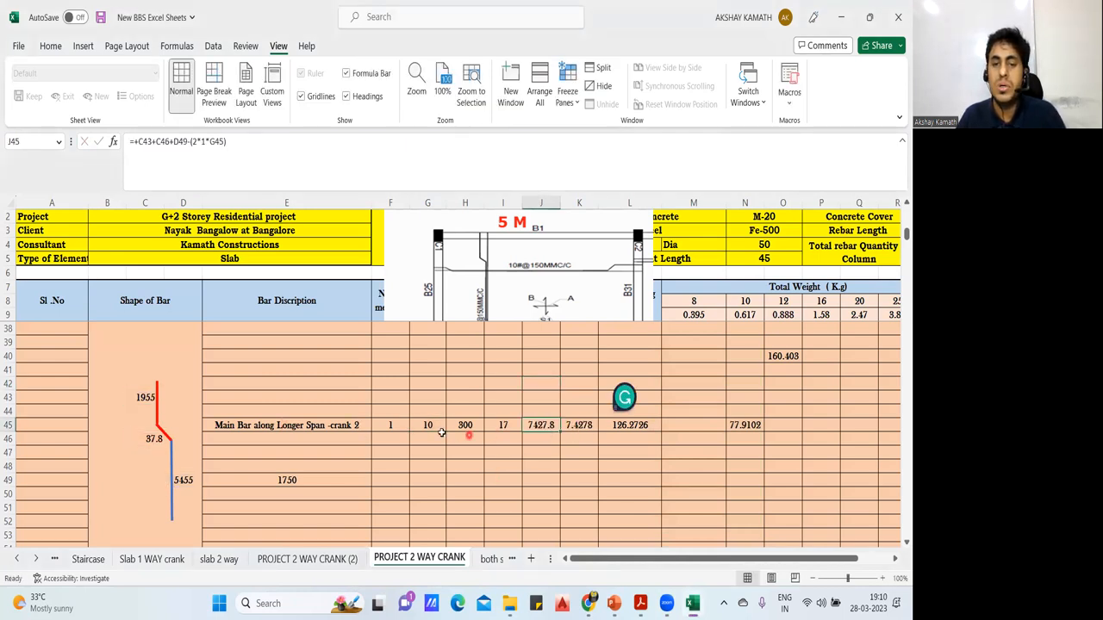
double_click(630, 428)
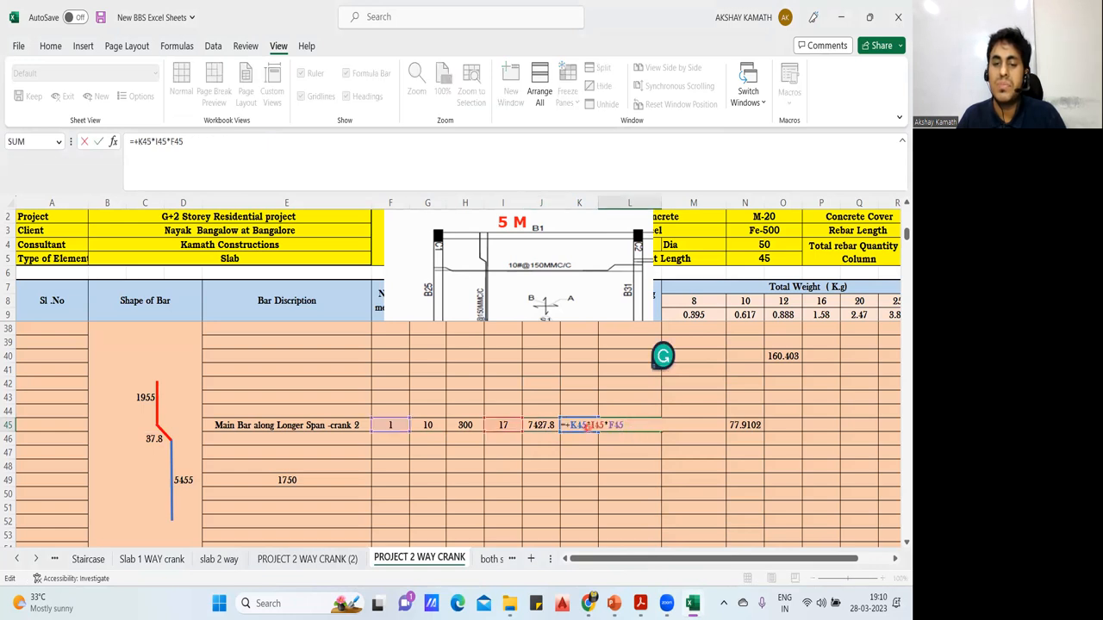
key(Escape)
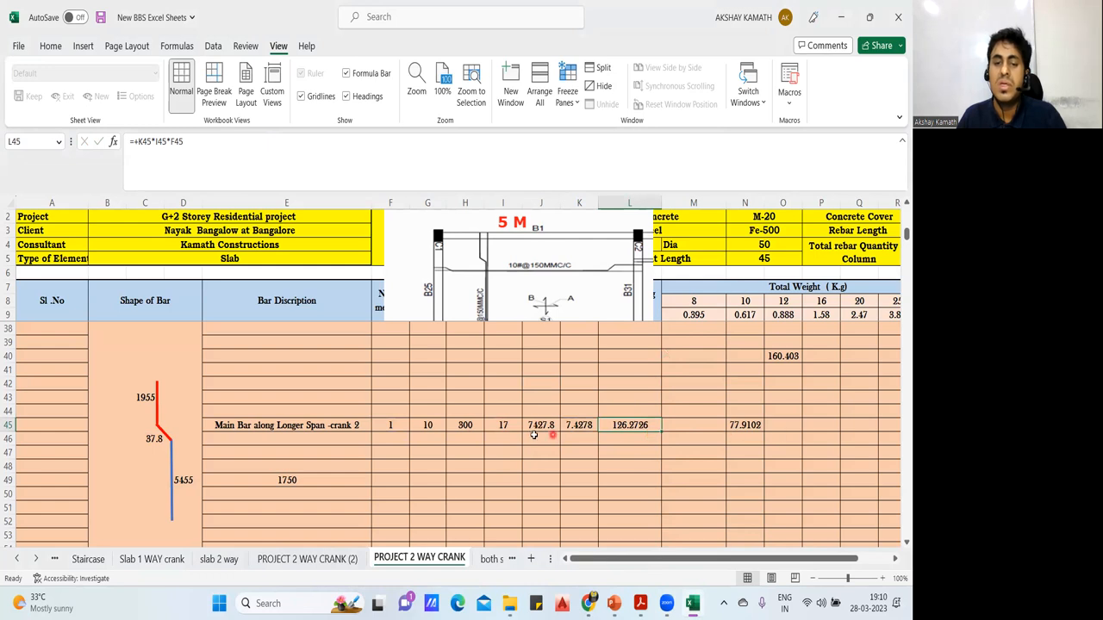
click(752, 425)
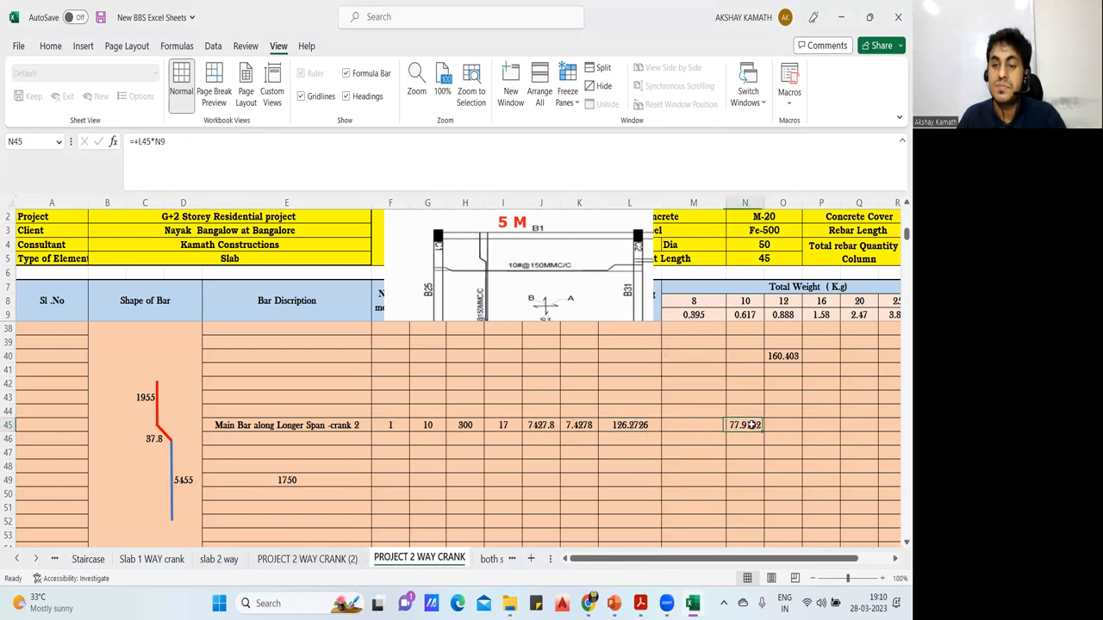
double_click(751, 425)
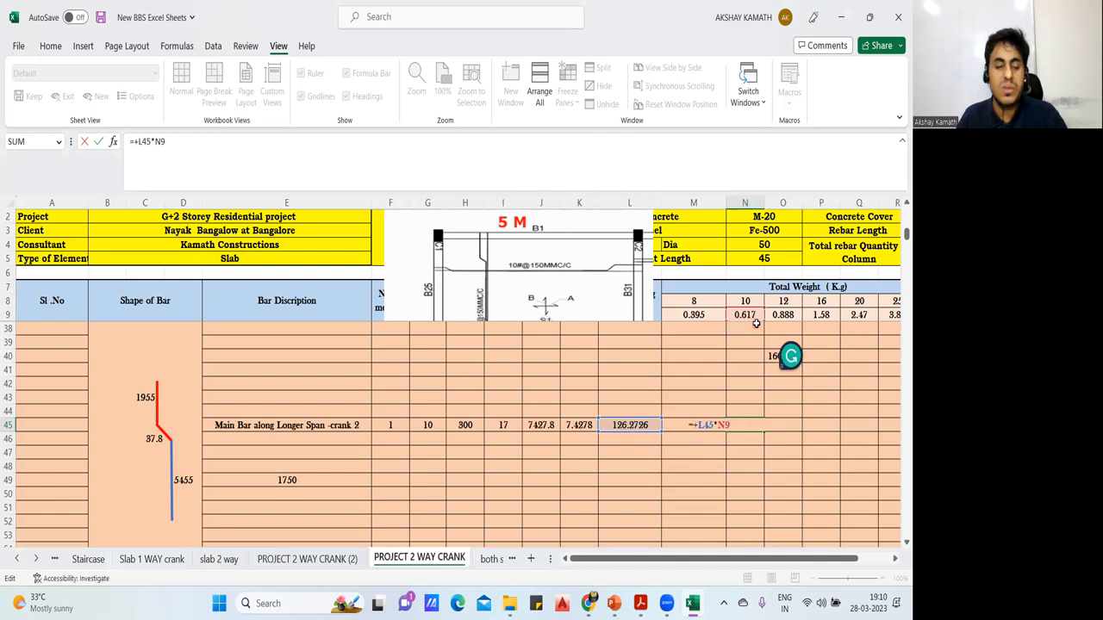
key(Return)
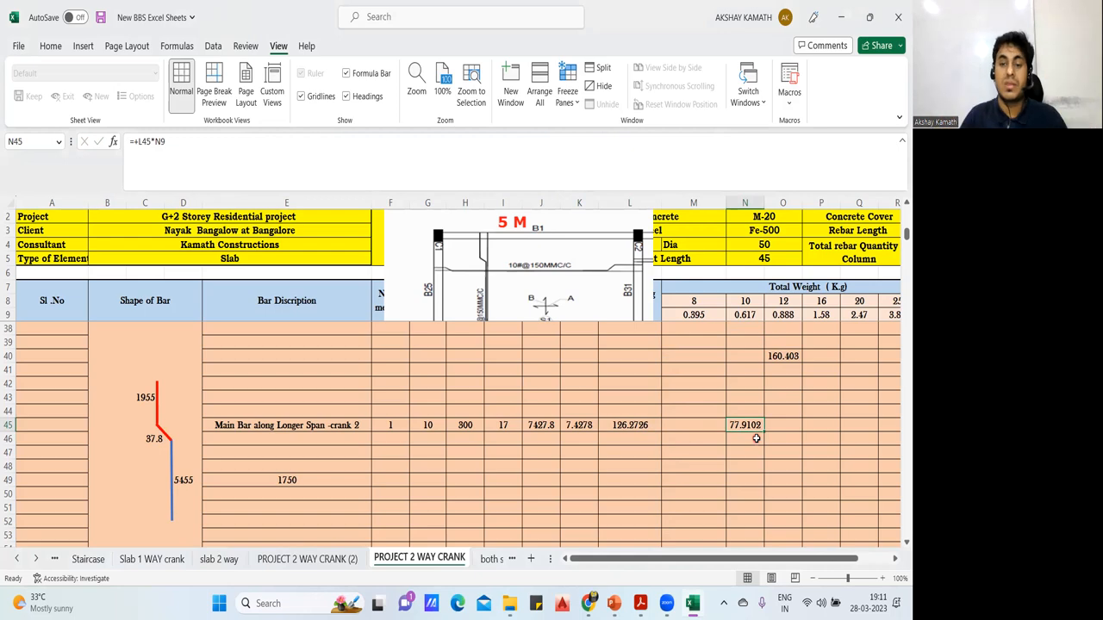
Review the crank distributor and top extra bar rows below crank 2 on the PROJECT 2 WAY CRANK sheet, down to the total weight row.
scroll(756, 438, down, 2)
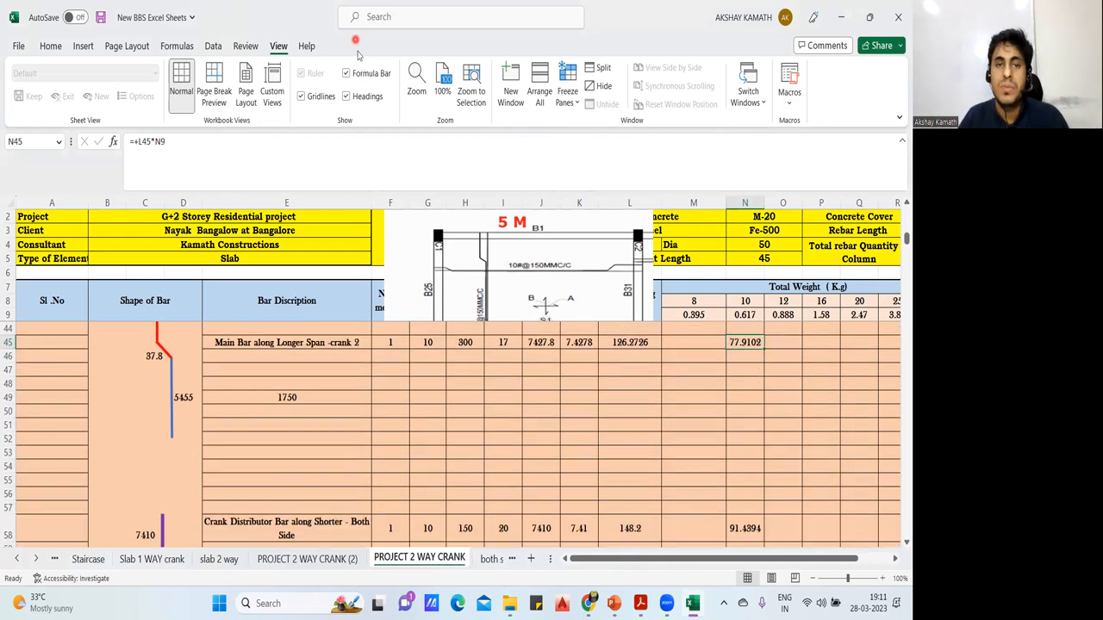
scroll(330, 381, down, 6)
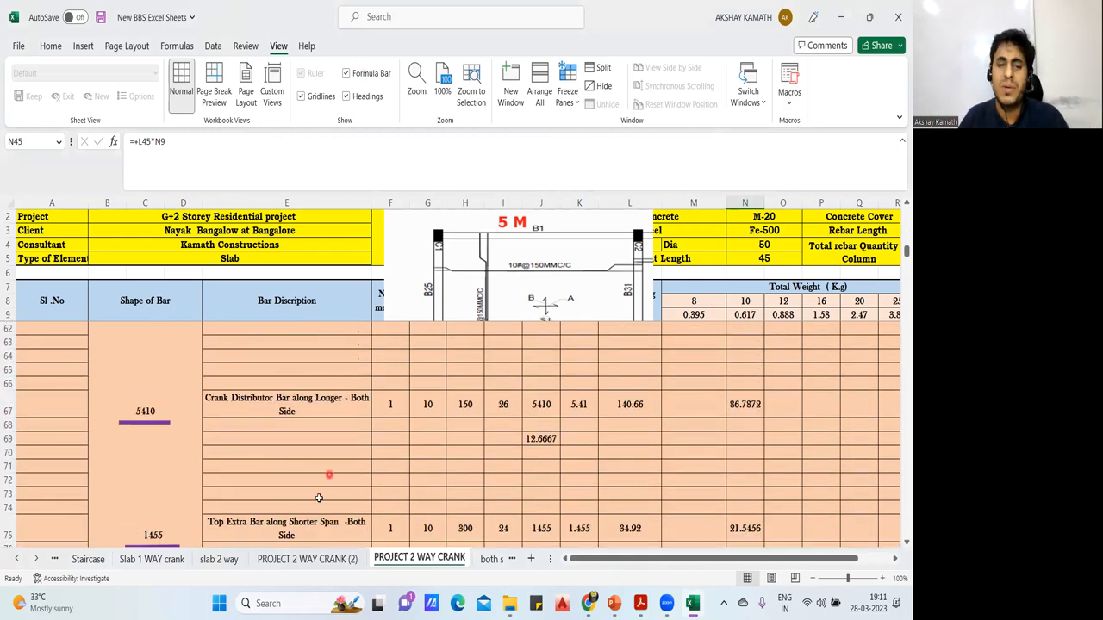
click(307, 560)
click(219, 559)
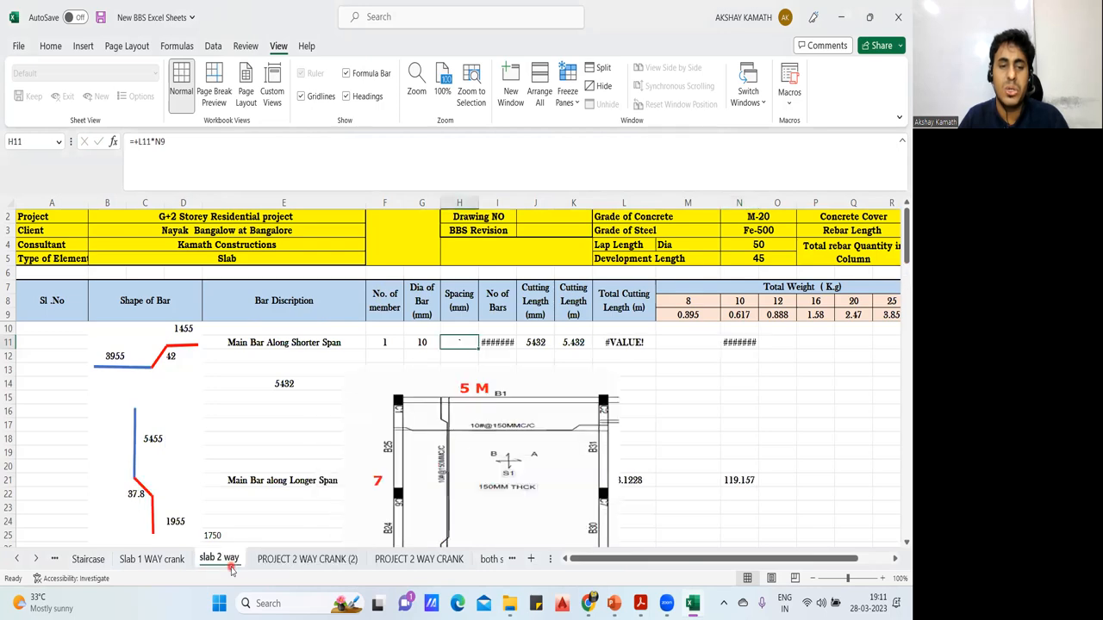
click(419, 559)
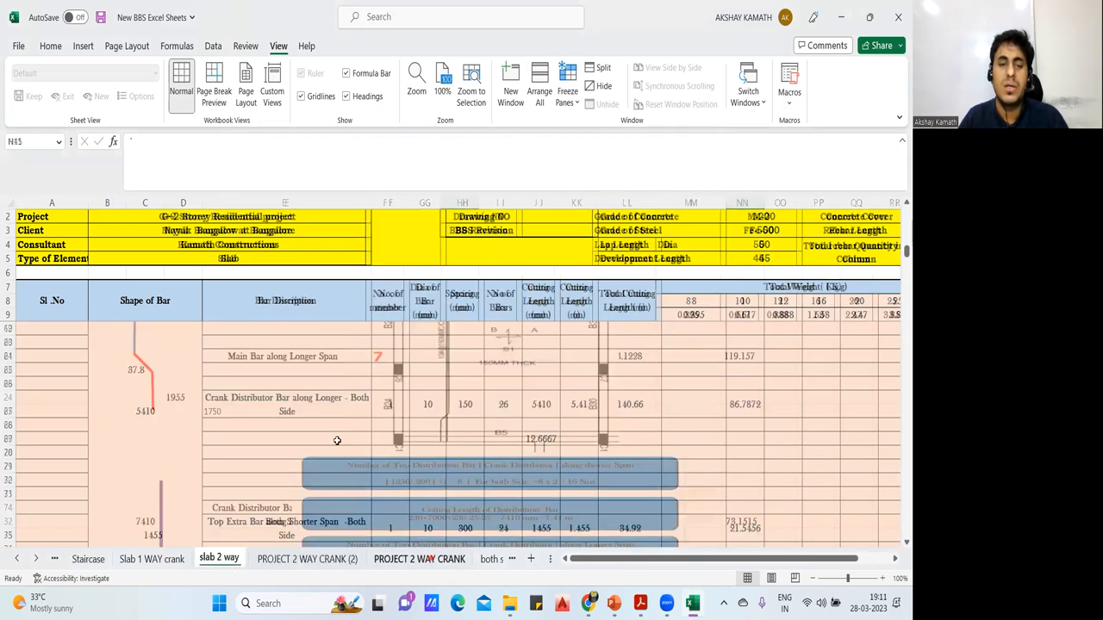
scroll(426, 395, down, 6)
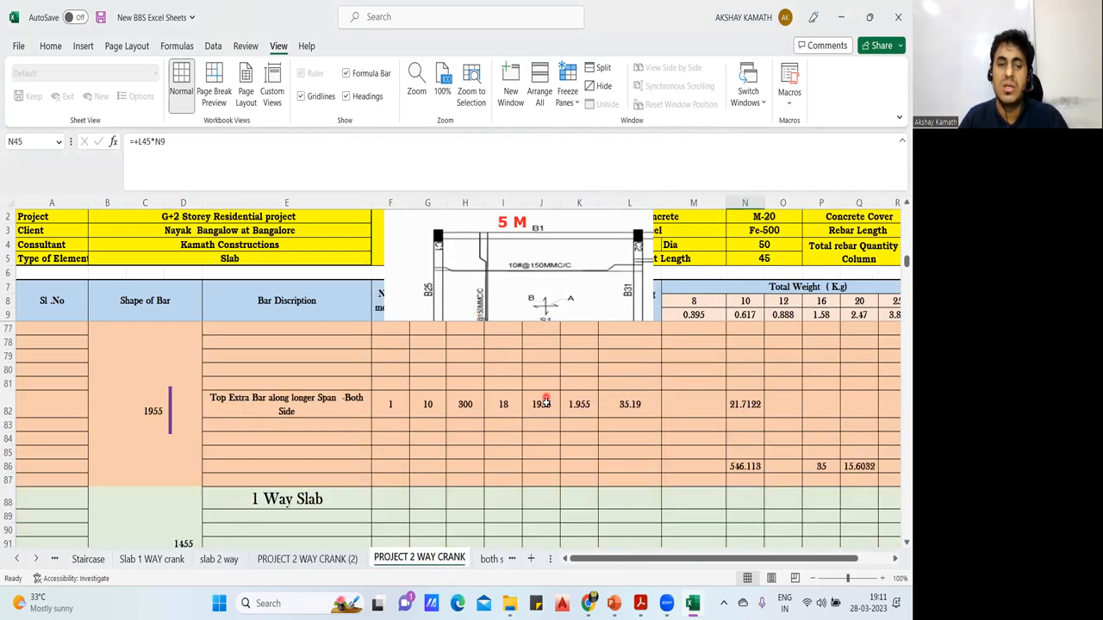
scroll(542, 407, up, 3)
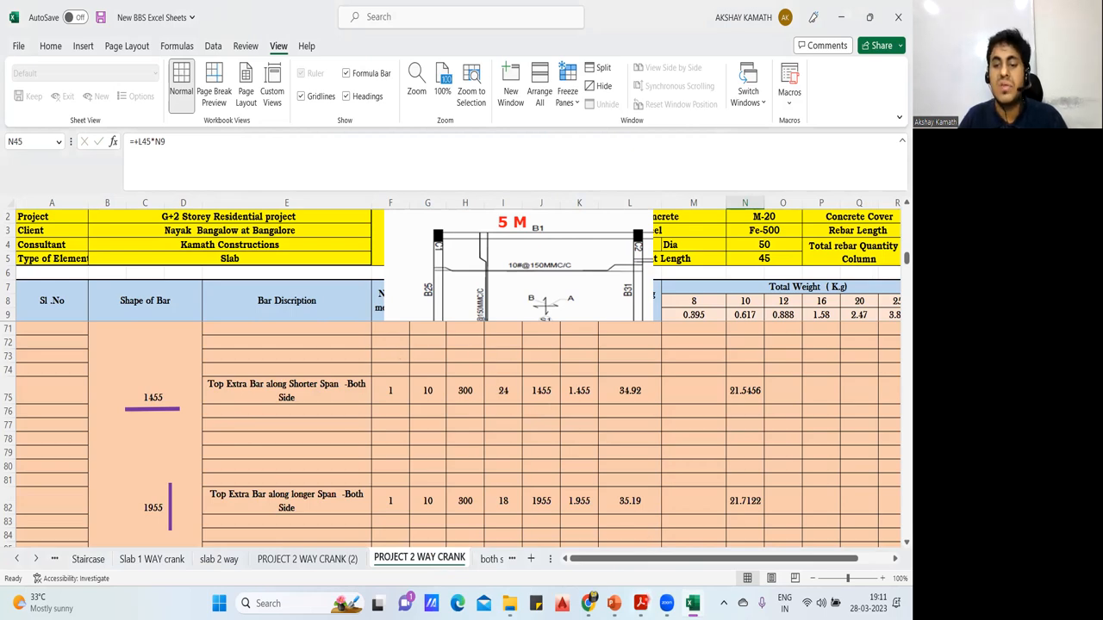
Switch to SLAB DETAIL.pdf in Adobe Acrobat Reader and view the slab reinforcement plan.
click(641, 604)
click(596, 530)
scroll(549, 472, down, 4)
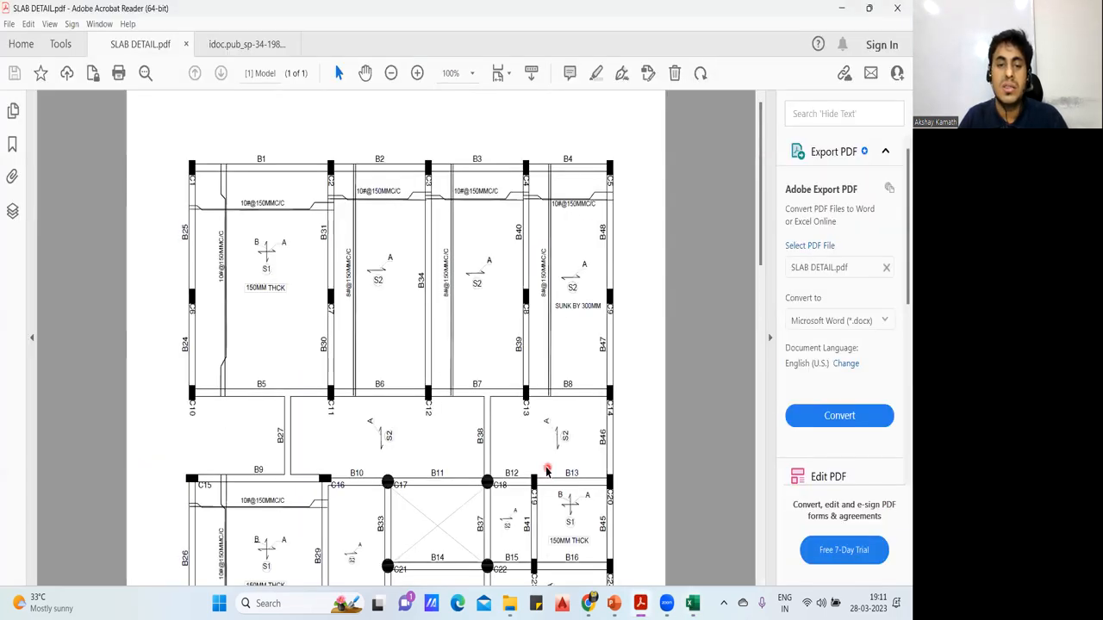